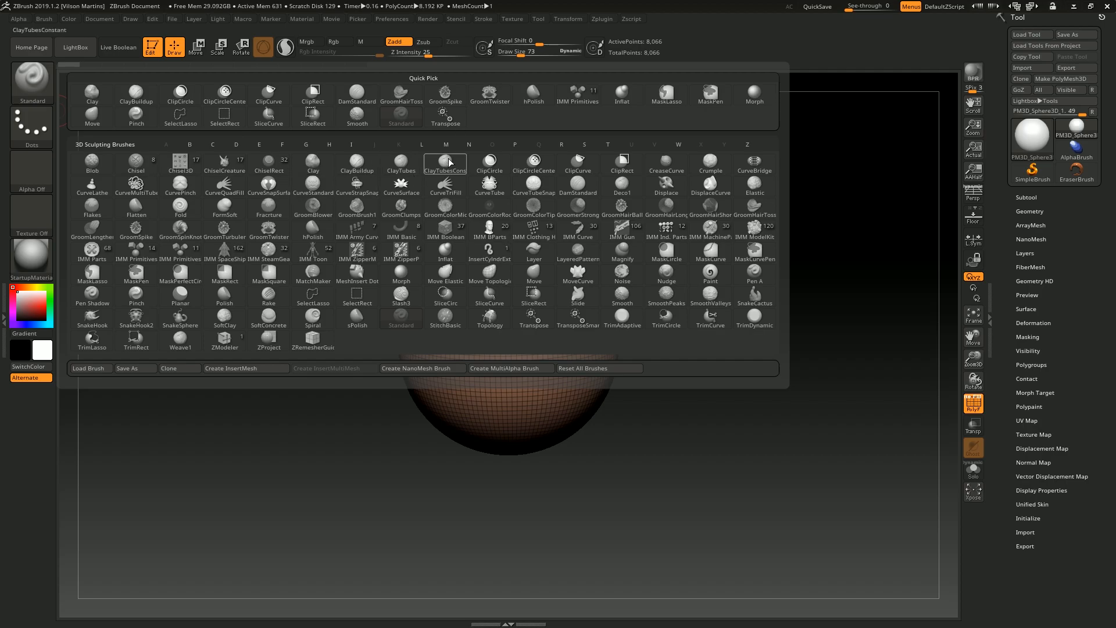
Browse the brushes starting with C, S and T, and pick the TrimCircle brush.
{"action": "key", "text": "c"}
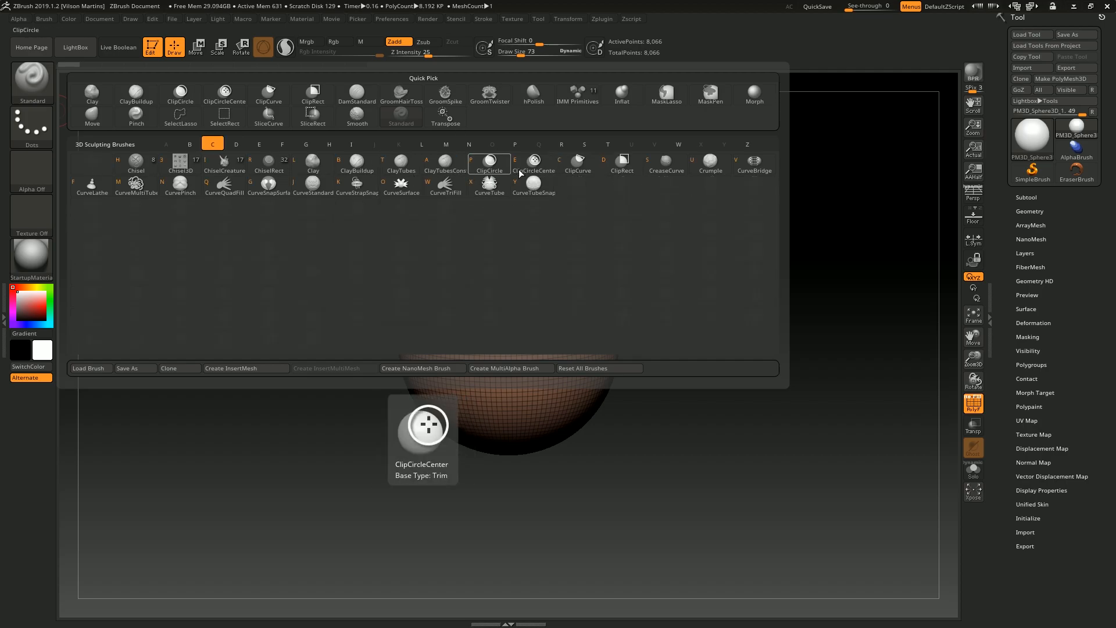
{"action": "left_click", "coordinate": [584, 144]}
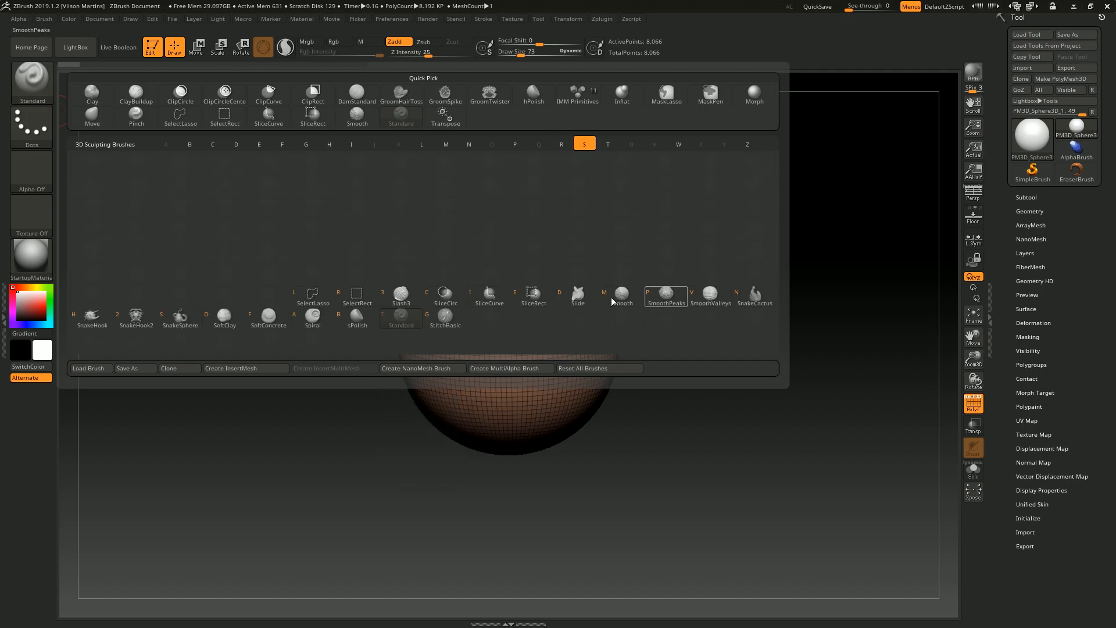
{"action": "left_click", "coordinate": [608, 145]}
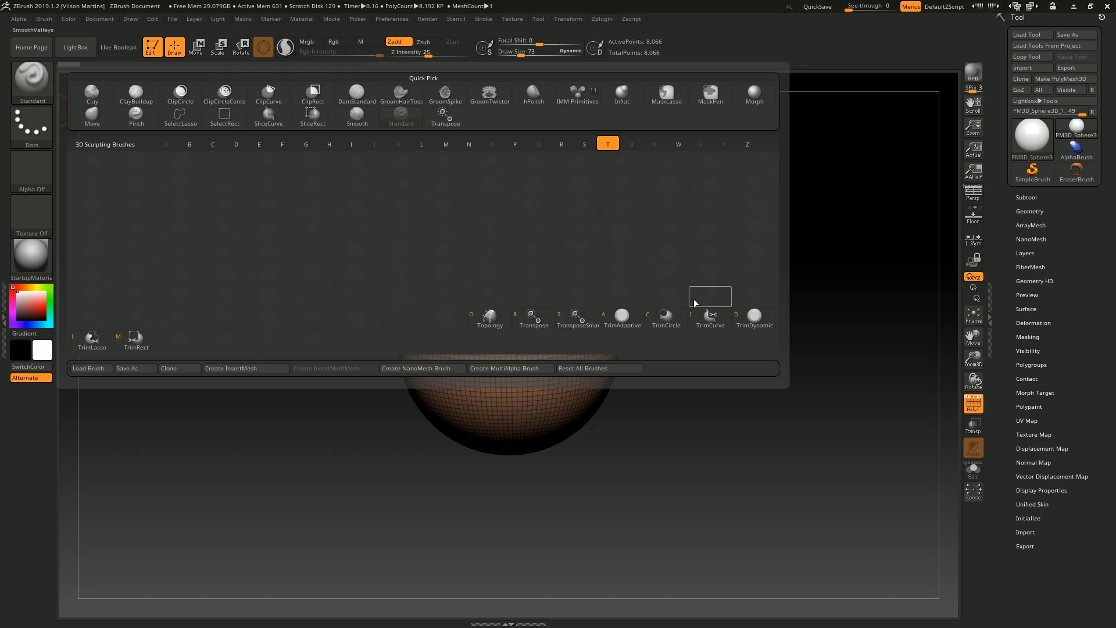
{"action": "left_click", "coordinate": [669, 314]}
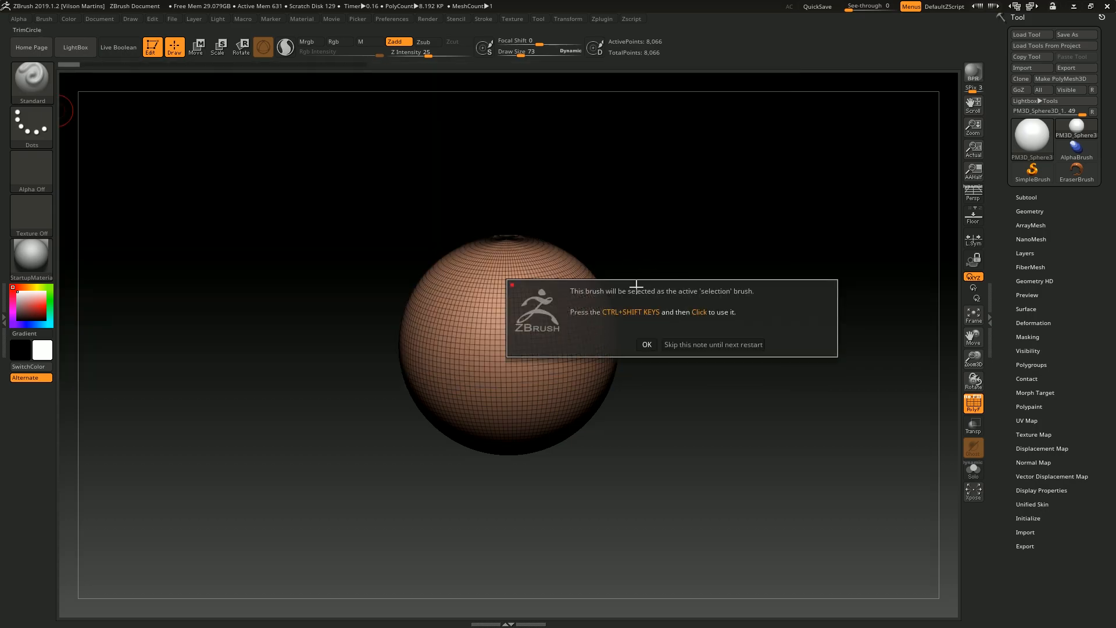
{"action": "left_click", "coordinate": [646, 344]}
{"action": "key", "text": "ctrl+shift"}
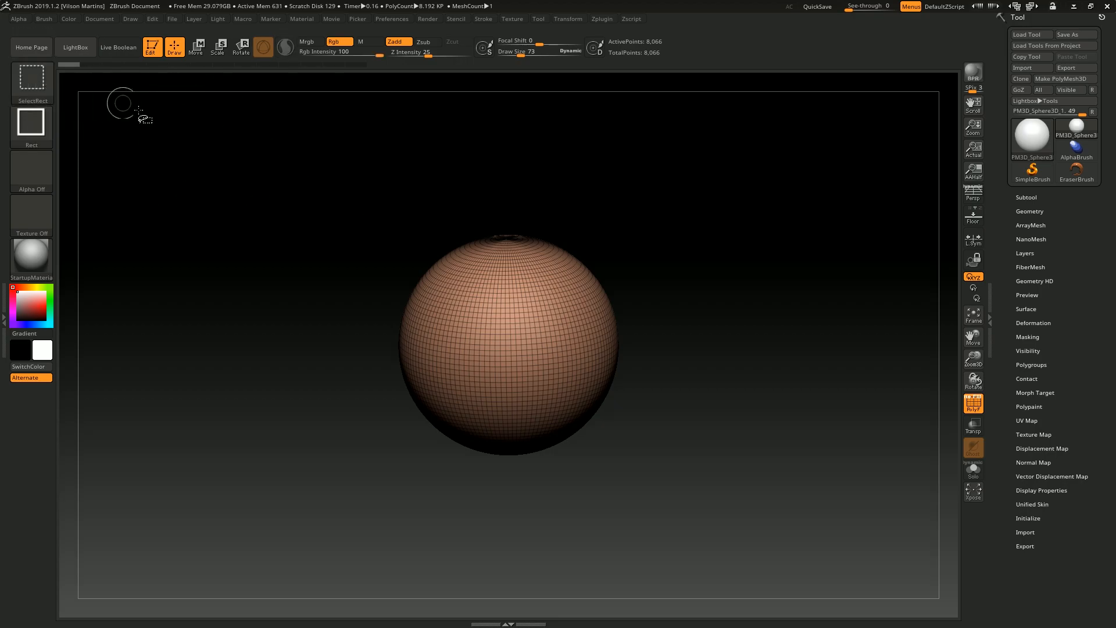
Look through the selection-type brushes and make ClipCircle the active one.
{"action": "left_click", "coordinate": [29, 86]}
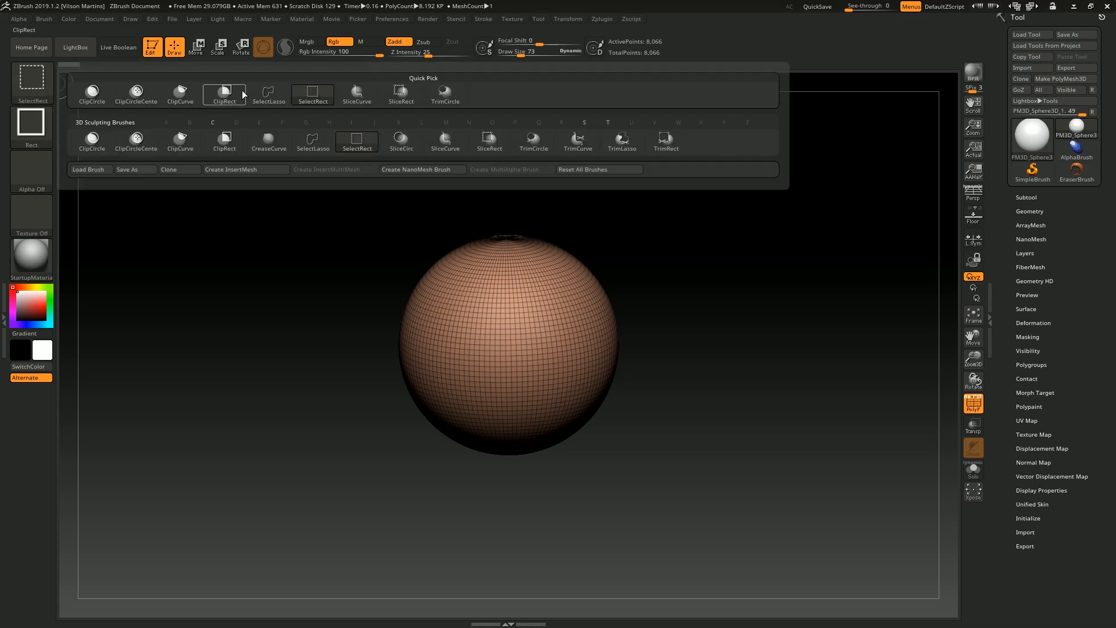
{"action": "left_click", "coordinate": [26, 88]}
{"action": "mouse_move", "coordinate": [349, 148]}
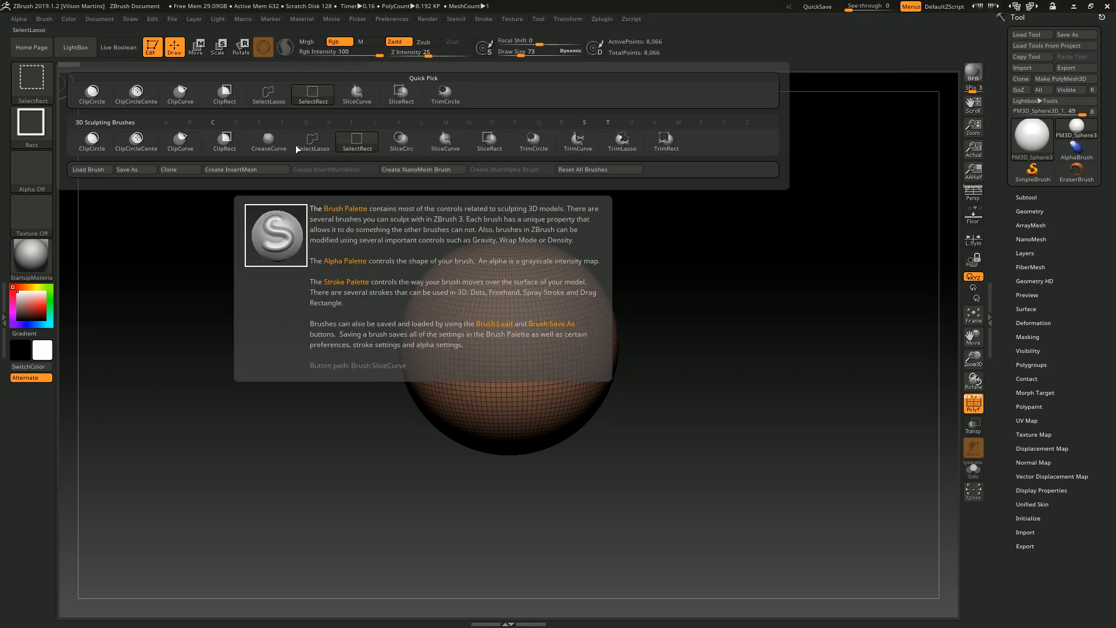
{"action": "left_click", "coordinate": [34, 82]}
{"action": "left_click", "coordinate": [108, 147]}
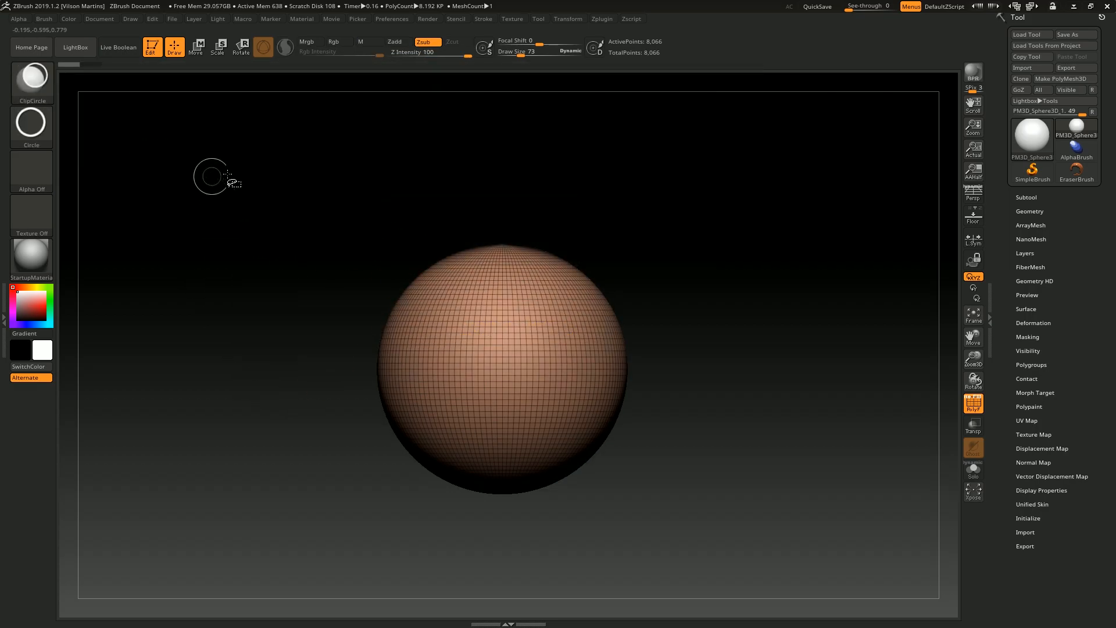
Try two wide ClipCircle ellipses over the upper half of the sphere, undoing each clip.
{"action": "left_click_drag", "start_coordinate": [157, 145], "coordinate": [734, 366], "text": "ctrl+shift"}
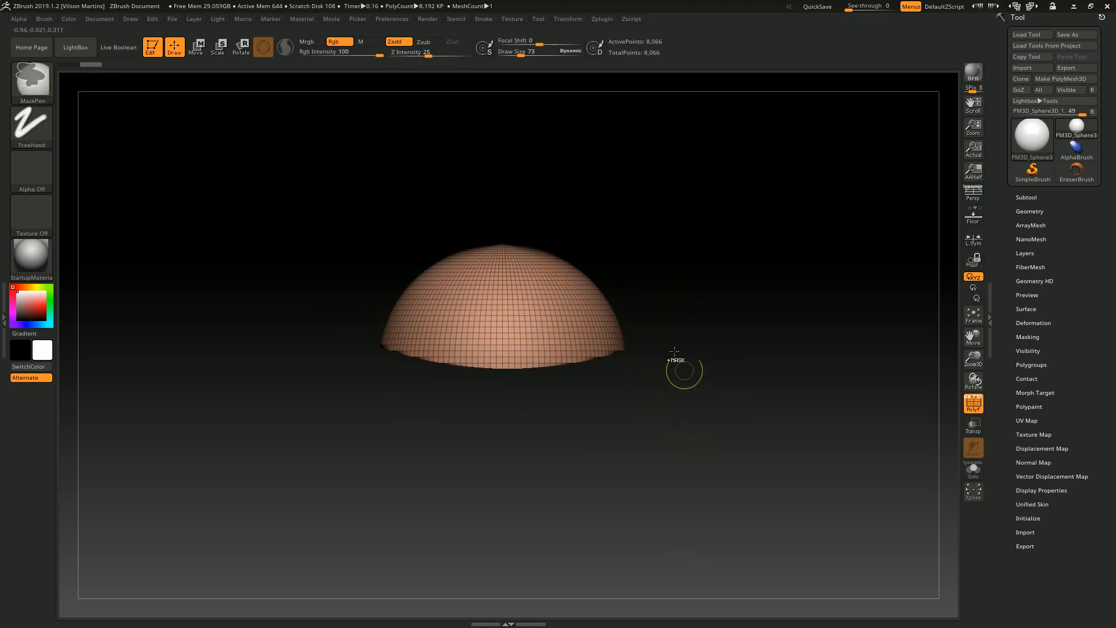
{"action": "key", "text": "ctrl+z"}
{"action": "mouse_move", "coordinate": [249, 150]}
{"action": "left_mouse_down", "text": "ctrl+shift"}
{"action": "mouse_move", "coordinate": [689, 385]}
{"action": "mouse_move", "coordinate": [665, 369]}
{"action": "mouse_move", "coordinate": [765, 403]}
{"action": "left_mouse_up", "text": "ctrl+shift"}
{"action": "key", "text": "ctrl+z"}
Clip the sphere with an ellipse over its upper half, marking upward strokes on a screen capture to show the mesh's direction.
{"action": "mouse_move", "coordinate": [273, 104]}
{"action": "left_mouse_down", "text": "ctrl+shift"}
{"action": "mouse_move", "coordinate": [658, 299]}
{"action": "mouse_move", "coordinate": [720, 382]}
{"action": "left_mouse_up", "text": "ctrl+shift"}
{"action": "key", "text": "Print"}
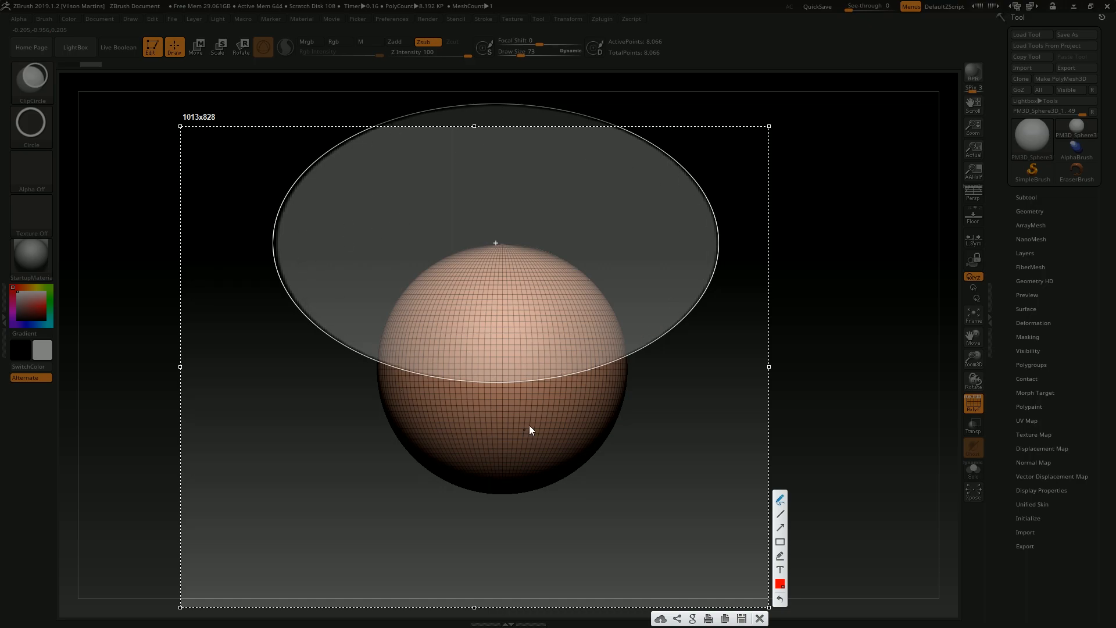
{"action": "left_click_drag", "start_coordinate": [429, 463], "coordinate": [453, 399]}
{"action": "mouse_move", "coordinate": [513, 480]}
{"action": "left_mouse_down"}
{"action": "mouse_move", "coordinate": [512, 402]}
{"action": "mouse_move", "coordinate": [523, 412]}
{"action": "left_mouse_up"}
{"action": "mouse_move", "coordinate": [588, 445]}
{"action": "left_mouse_down"}
{"action": "mouse_move", "coordinate": [569, 387]}
{"action": "mouse_move", "coordinate": [582, 390]}
{"action": "left_mouse_up"}
{"action": "key", "text": "Escape"}
{"action": "left_click_drag", "start_coordinate": [398, 361], "coordinate": [557, 421]}
{"action": "left_click_drag", "start_coordinate": [687, 262], "coordinate": [640, 548]}
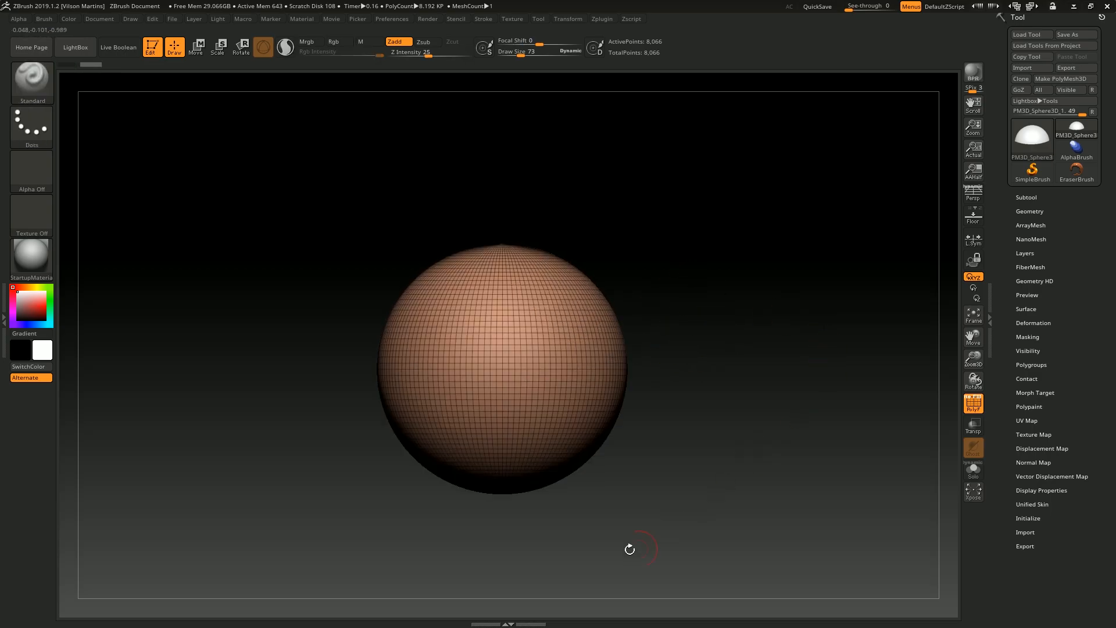
Clip with a circle drawn beside the sphere's right side, marking on a screen capture how the mesh is pulled towards it.
{"action": "mouse_move", "coordinate": [743, 142]}
{"action": "left_mouse_down", "text": "ctrl+shift"}
{"action": "mouse_move", "coordinate": [932, 359]}
{"action": "mouse_move", "coordinate": [878, 356]}
{"action": "mouse_move", "coordinate": [975, 592]}
{"action": "left_mouse_up", "text": "ctrl+shift"}
{"action": "key", "text": "Print"}
{"action": "left_click_drag", "start_coordinate": [180, 127], "coordinate": [770, 608]}
{"action": "mouse_move", "coordinate": [496, 303]}
{"action": "left_mouse_down"}
{"action": "mouse_move", "coordinate": [691, 320]}
{"action": "mouse_move", "coordinate": [664, 342]}
{"action": "left_mouse_up"}
{"action": "mouse_move", "coordinate": [737, 215]}
{"action": "left_mouse_down"}
{"action": "mouse_move", "coordinate": [688, 371]}
{"action": "mouse_move", "coordinate": [713, 530]}
{"action": "left_mouse_up"}
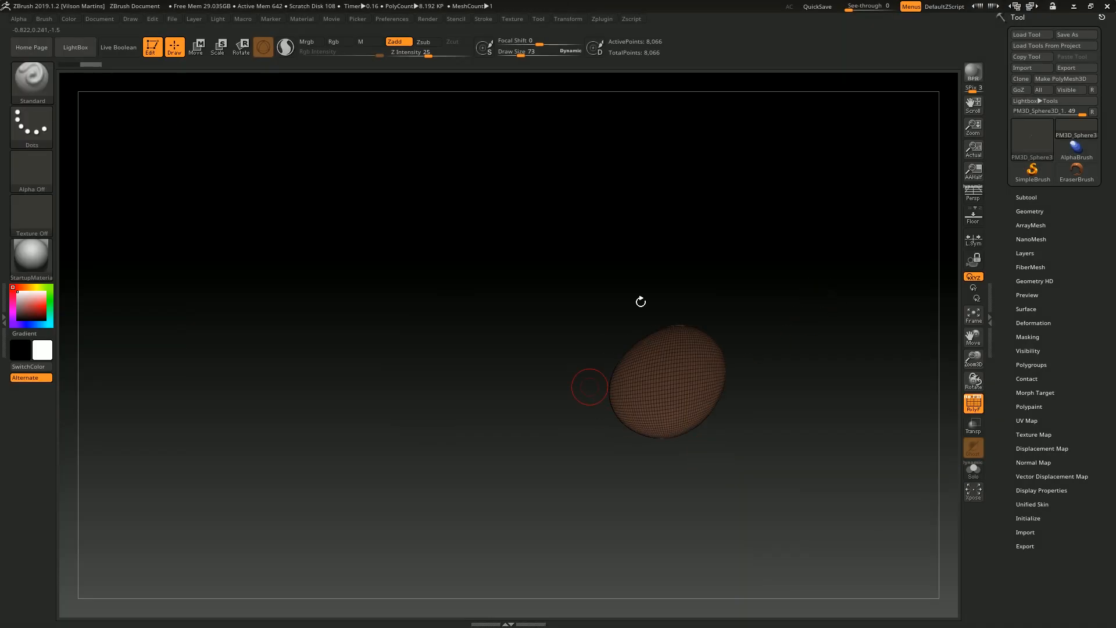
Inspect the flattened mesh from several angles and undo the clip drawn beside the sphere.
{"action": "mouse_move", "coordinate": [643, 299]}
{"action": "left_mouse_down"}
{"action": "mouse_move", "coordinate": [705, 341]}
{"action": "mouse_move", "coordinate": [791, 336]}
{"action": "mouse_move", "coordinate": [775, 327]}
{"action": "mouse_move", "coordinate": [823, 302]}
{"action": "left_mouse_up"}
{"action": "right_click_drag", "start_coordinate": [823, 302], "coordinate": [722, 366]}
{"action": "right_click", "coordinate": [711, 327]}
{"action": "right_click_drag", "start_coordinate": [732, 292], "coordinate": [686, 335]}
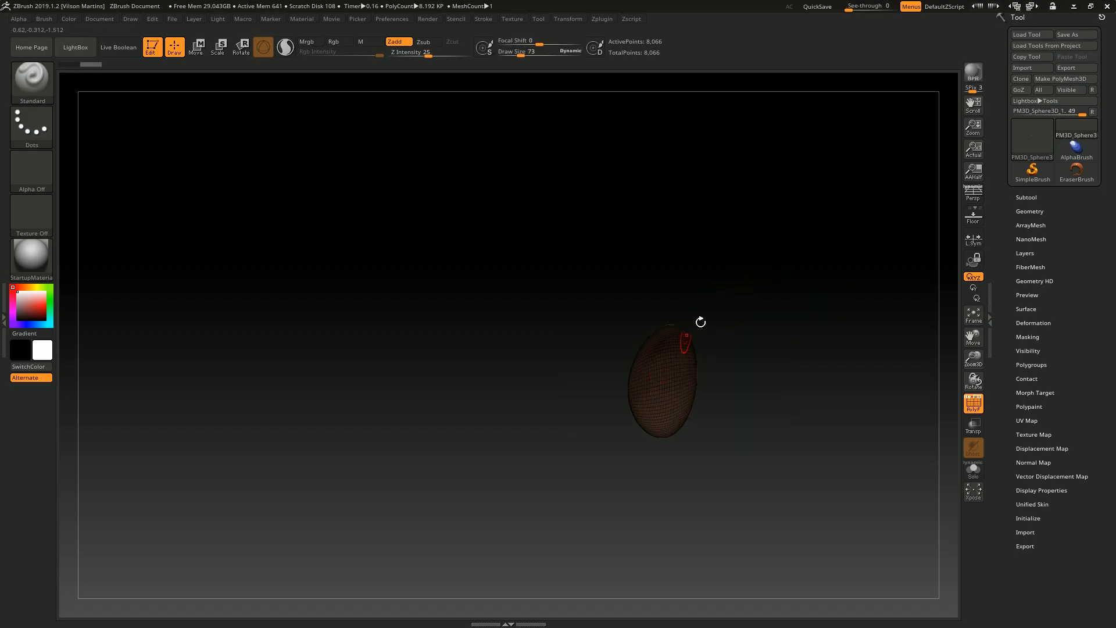
{"action": "key", "text": "ctrl+z"}
{"action": "key", "text": "ctrl+z"}
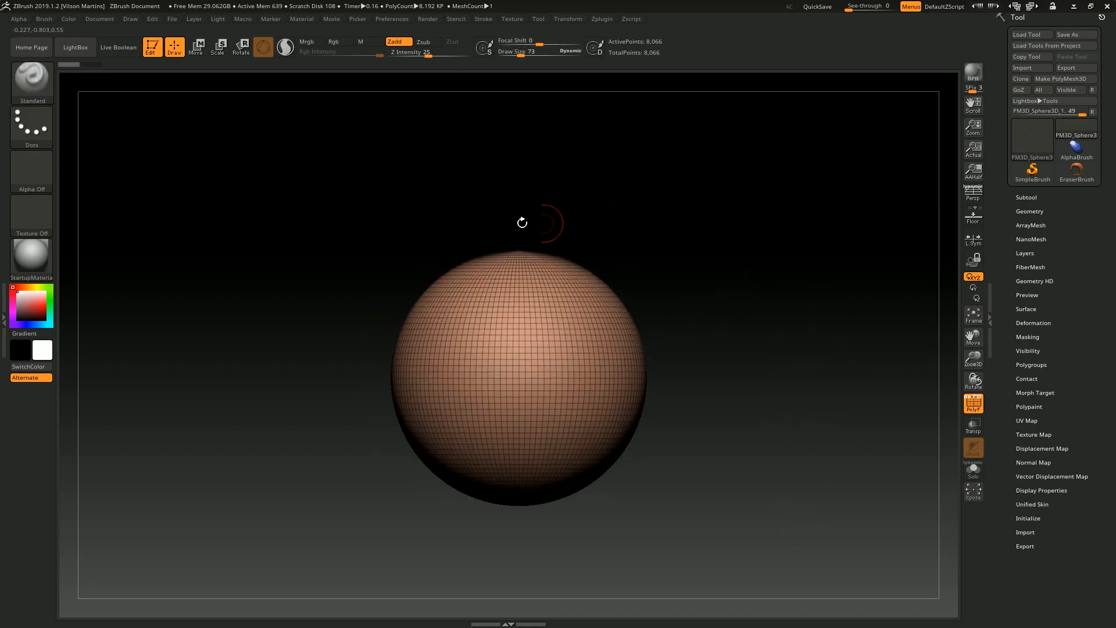
Clip the sphere with a circle over its upper left, annotate the overlap on a screen capture, and undo the clip.
{"action": "mouse_move", "coordinate": [266, 157]}
{"action": "left_mouse_down", "text": "ctrl+shift"}
{"action": "mouse_move", "coordinate": [535, 411]}
{"action": "mouse_move", "coordinate": [500, 427]}
{"action": "mouse_move", "coordinate": [532, 435]}
{"action": "left_mouse_up", "text": "ctrl+shift"}
{"action": "key", "text": "Print"}
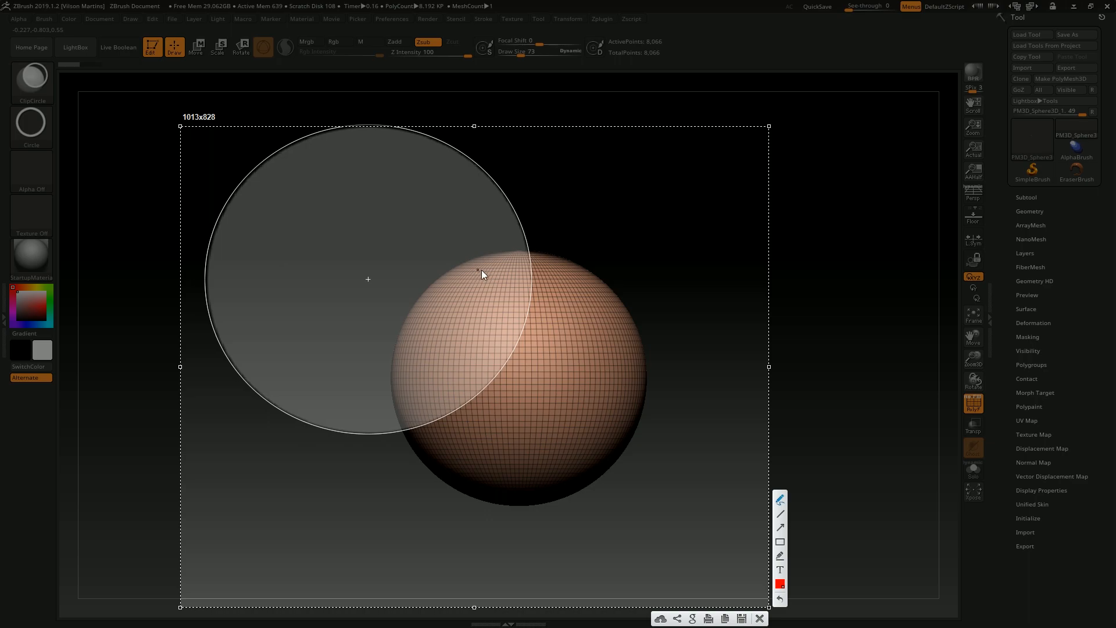
{"action": "mouse_move", "coordinate": [469, 268]}
{"action": "left_mouse_down"}
{"action": "mouse_move", "coordinate": [523, 289]}
{"action": "mouse_move", "coordinate": [517, 299]}
{"action": "left_mouse_up"}
{"action": "mouse_move", "coordinate": [430, 319]}
{"action": "left_mouse_down"}
{"action": "mouse_move", "coordinate": [462, 355]}
{"action": "mouse_move", "coordinate": [448, 361]}
{"action": "left_mouse_up"}
{"action": "key", "text": "Escape"}
{"action": "key", "text": "ctrl+z"}
Try cutting away the sphere's upper left with ClipCircle, undo it, and annotate a regular clip circle on a screen capture.
{"action": "mouse_move", "coordinate": [272, 151]}
{"action": "left_mouse_down", "text": "ctrl+shift"}
{"action": "mouse_move", "coordinate": [513, 430]}
{"action": "mouse_move", "coordinate": [526, 465]}
{"action": "left_mouse_up", "text": "ctrl+shift"}
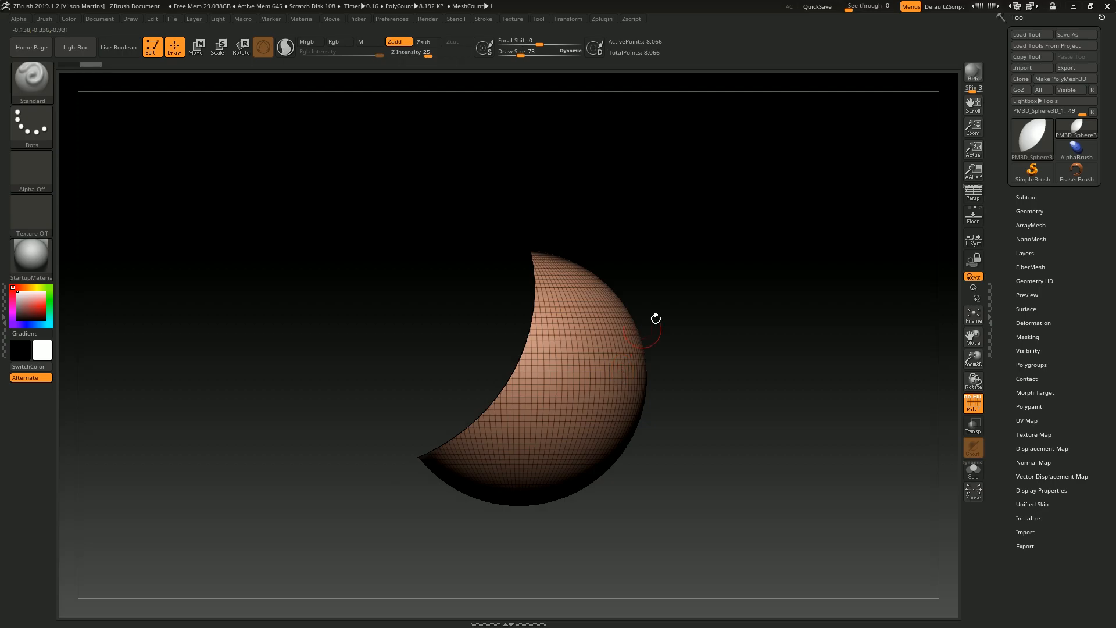
{"action": "key", "text": "ctrl+z"}
{"action": "left_click_drag", "start_coordinate": [226, 166], "coordinate": [518, 423], "text": "ctrl+shift"}
{"action": "key", "text": "Print"}
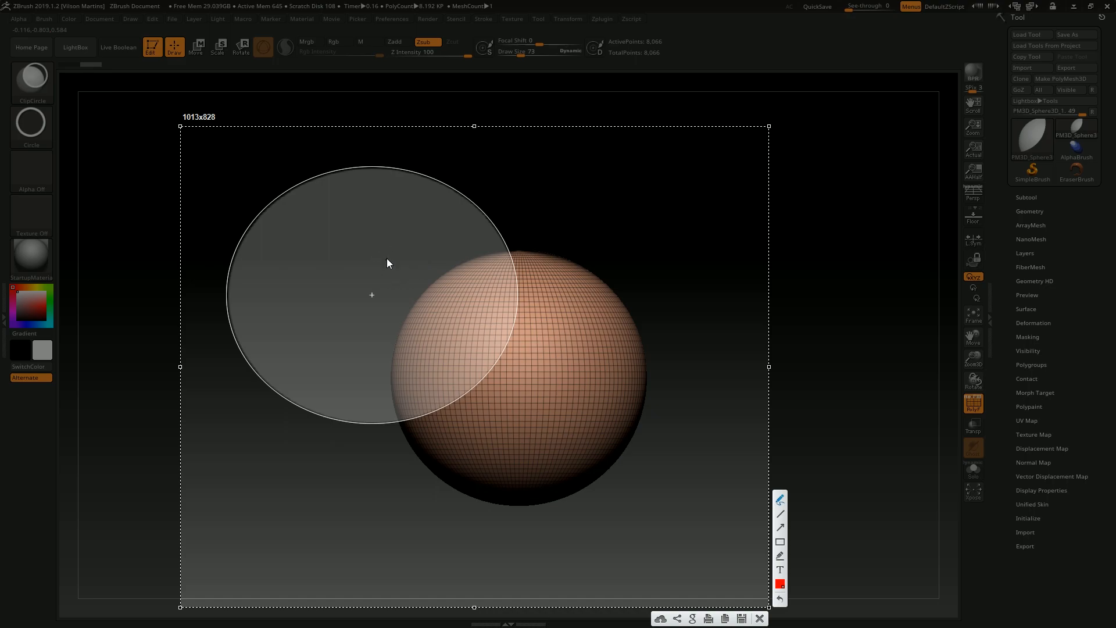
{"action": "left_click_drag", "start_coordinate": [378, 233], "coordinate": [367, 278]}
{"action": "key", "text": "Escape"}
Try two smaller ClipCircle clips over the left part of the sphere, undoing each one.
{"action": "mouse_move", "coordinate": [270, 208]}
{"action": "left_mouse_down", "text": "ctrl+shift"}
{"action": "mouse_move", "coordinate": [354, 351]}
{"action": "mouse_move", "coordinate": [505, 388]}
{"action": "mouse_move", "coordinate": [479, 414]}
{"action": "mouse_move", "coordinate": [495, 443]}
{"action": "mouse_move", "coordinate": [472, 447]}
{"action": "mouse_move", "coordinate": [480, 453]}
{"action": "mouse_move", "coordinate": [476, 425]}
{"action": "mouse_move", "coordinate": [474, 445]}
{"action": "left_mouse_up", "text": "ctrl+shift"}
{"action": "key", "text": "ctrl+z"}
{"action": "mouse_move", "coordinate": [326, 247]}
{"action": "left_mouse_down", "text": "ctrl+shift"}
{"action": "mouse_move", "coordinate": [532, 408]}
{"action": "mouse_move", "coordinate": [509, 419]}
{"action": "mouse_move", "coordinate": [533, 457]}
{"action": "left_mouse_up", "text": "ctrl+shift"}
{"action": "key", "text": "ctrl+z"}
Clip the sphere to a circle over its upper left, draw outward arrows on a screen capture, and undo the clip.
{"action": "left_click_drag", "start_coordinate": [294, 220], "coordinate": [538, 443], "text": "ctrl+shift"}
{"action": "key", "text": "Print"}
{"action": "mouse_move", "coordinate": [468, 295]}
{"action": "left_mouse_down"}
{"action": "mouse_move", "coordinate": [428, 222]}
{"action": "mouse_move", "coordinate": [441, 229]}
{"action": "left_mouse_up"}
{"action": "mouse_move", "coordinate": [384, 272]}
{"action": "left_mouse_down"}
{"action": "mouse_move", "coordinate": [337, 264]}
{"action": "mouse_move", "coordinate": [342, 276]}
{"action": "left_mouse_up"}
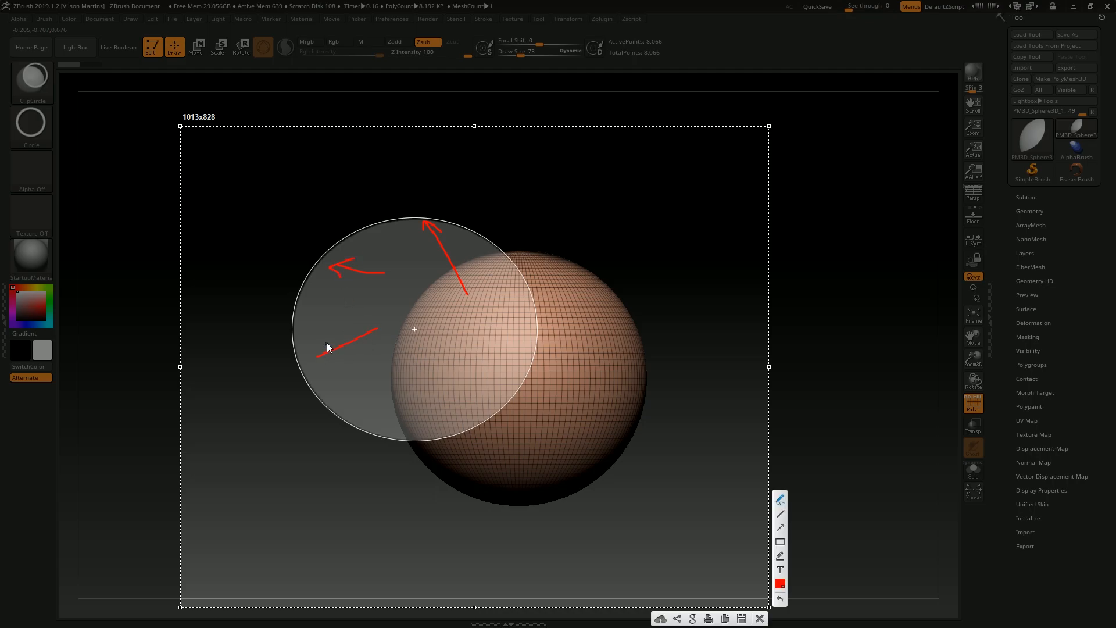
{"action": "key", "text": "Escape"}
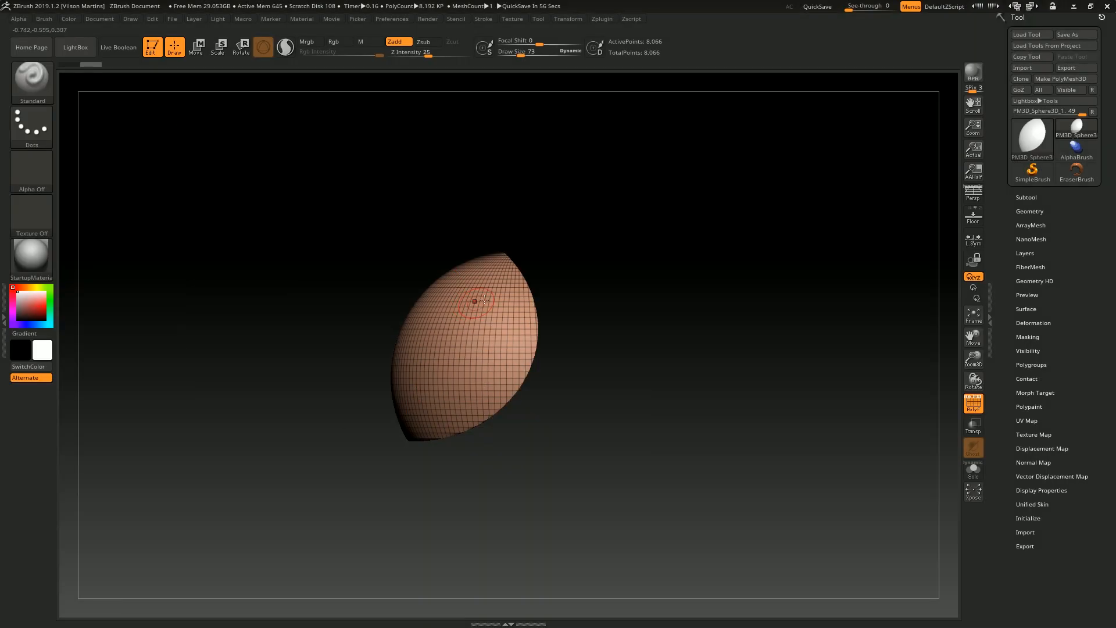
{"action": "key", "text": "ctrl+z"}
Try two more ClipCircle clips on the sphere's left part, inspect the second from several angles, and undo both.
{"action": "left_click_drag", "start_coordinate": [297, 233], "coordinate": [520, 450], "text": "ctrl+shift"}
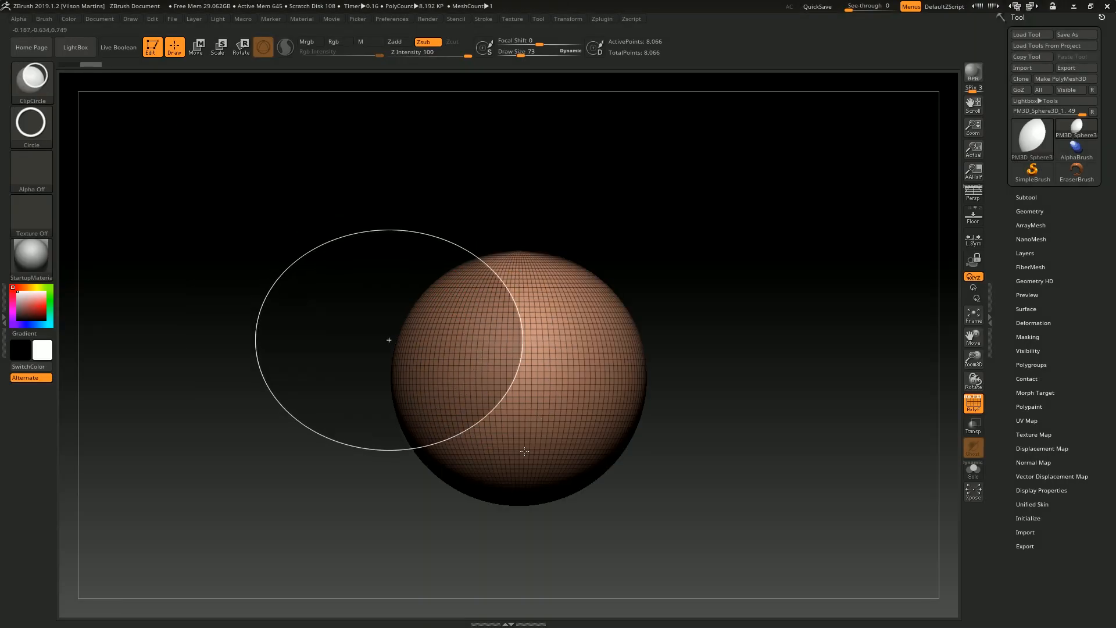
{"action": "key", "text": "ctrl+z"}
{"action": "left_click_drag", "start_coordinate": [312, 237], "coordinate": [548, 459], "text": "ctrl+shift"}
{"action": "mouse_move", "coordinate": [451, 128]}
{"action": "left_mouse_down"}
{"action": "mouse_move", "coordinate": [451, 180]}
{"action": "mouse_move", "coordinate": [628, 171]}
{"action": "left_mouse_up"}
{"action": "left_click_drag", "start_coordinate": [628, 171], "coordinate": [576, 261]}
{"action": "mouse_move", "coordinate": [608, 220]}
{"action": "left_mouse_down"}
{"action": "mouse_move", "coordinate": [514, 283]}
{"action": "mouse_move", "coordinate": [619, 220]}
{"action": "mouse_move", "coordinate": [499, 303]}
{"action": "left_mouse_up"}
{"action": "left_click_drag", "start_coordinate": [639, 317], "coordinate": [637, 189]}
{"action": "key", "text": "ctrl+z"}
Try small ClipCircle clips on the sphere, marking the left-side overlap and its intersection points on a screen capture.
{"action": "left_click_drag", "start_coordinate": [412, 321], "coordinate": [527, 426], "text": "ctrl+shift"}
{"action": "key", "text": "ctrl+z"}
{"action": "left_click_drag", "start_coordinate": [271, 290], "coordinate": [435, 440], "text": "ctrl+shift"}
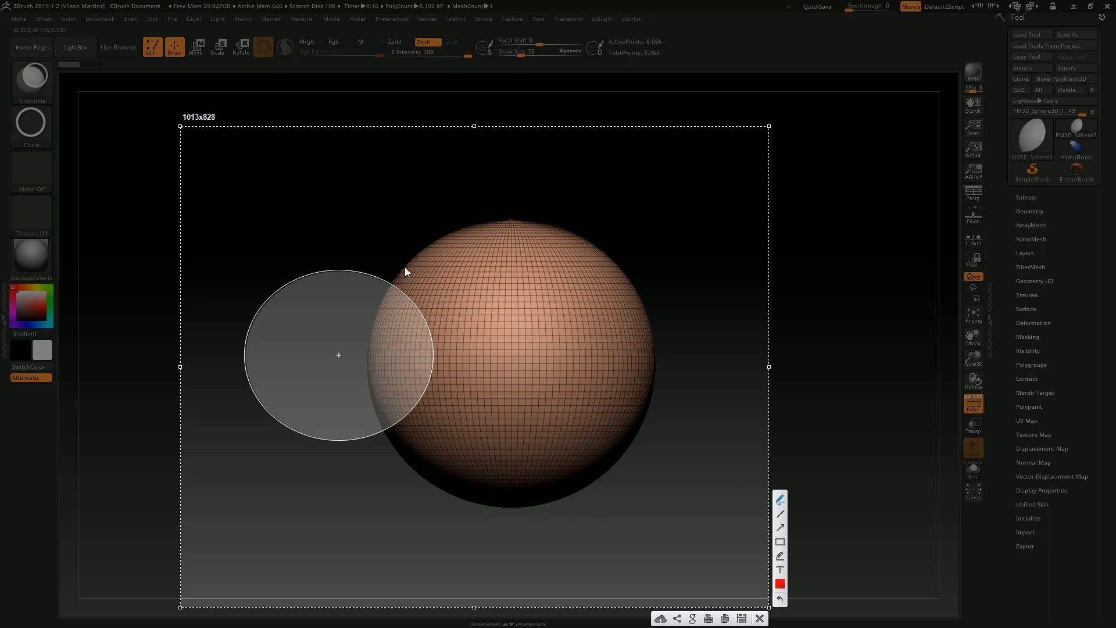
{"action": "left_click_drag", "start_coordinate": [368, 342], "coordinate": [414, 311]}
{"action": "left_click", "coordinate": [385, 280]}
{"action": "left_click", "coordinate": [385, 435]}
{"action": "key", "text": "Escape"}
Cut a round notch into the sphere's left side with inverted ClipCircle, and annotate a larger ellipse on a screen capture.
{"action": "left_click_drag", "start_coordinate": [261, 285], "coordinate": [465, 440], "text": "ctrl+alt+shift"}
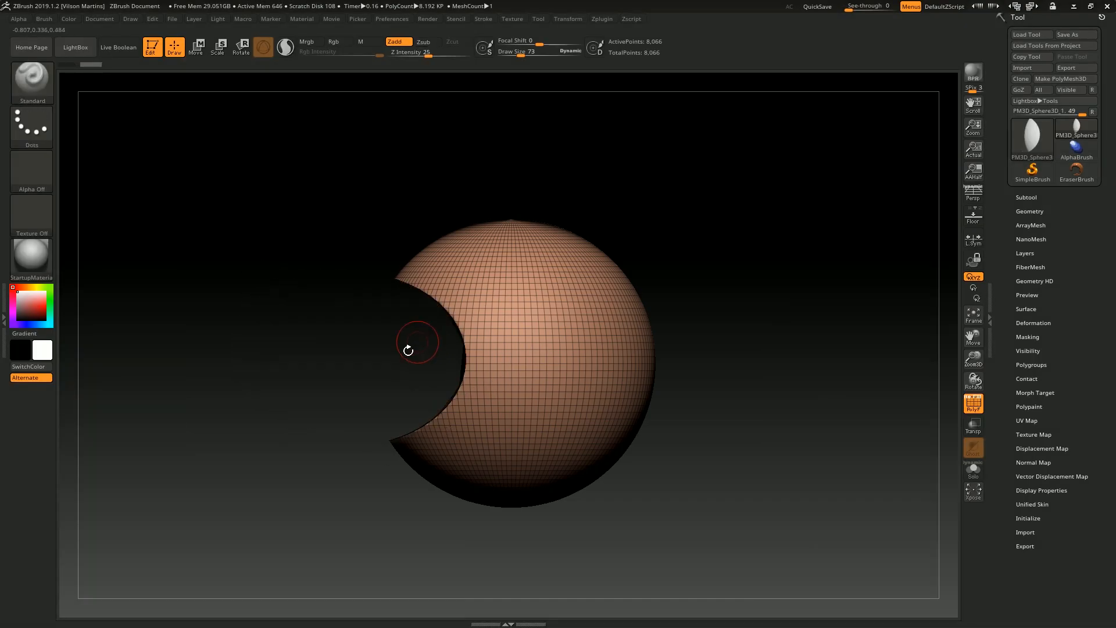
{"action": "left_click_drag", "start_coordinate": [389, 329], "coordinate": [390, 234]}
{"action": "left_click_drag", "start_coordinate": [273, 227], "coordinate": [596, 527], "text": "ctrl+alt+shift"}
{"action": "key", "text": "Print"}
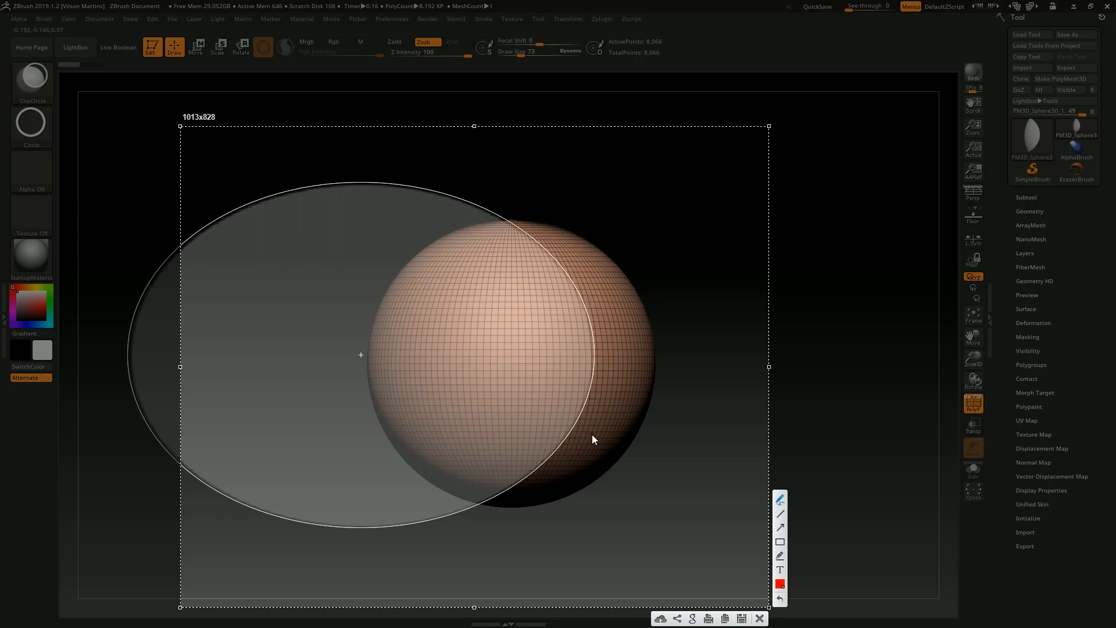
{"action": "left_click_drag", "start_coordinate": [585, 445], "coordinate": [619, 341]}
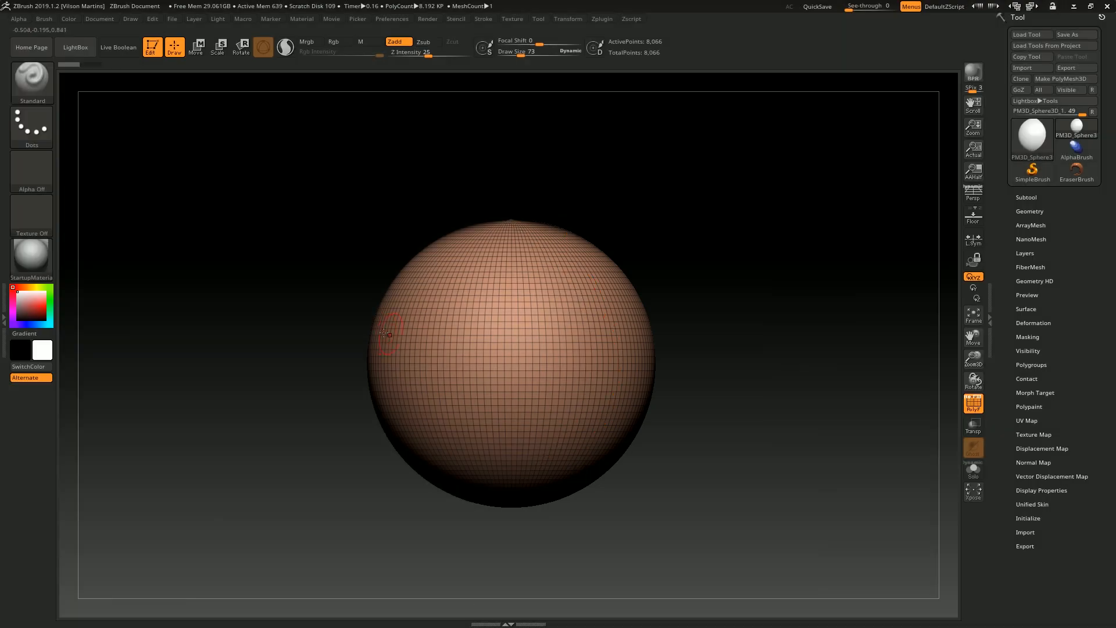
Clip out a wide ellipse across most of the sphere with inverted ClipCircle, inspect the distorted mesh, and undo it.
{"action": "mouse_move", "coordinate": [216, 249]}
{"action": "left_mouse_down", "text": "ctrl+alt+shift"}
{"action": "mouse_move", "coordinate": [639, 447]}
{"action": "mouse_move", "coordinate": [606, 435]}
{"action": "mouse_move", "coordinate": [625, 486]}
{"action": "left_mouse_up", "text": "ctrl+alt+shift"}
{"action": "left_click_drag", "start_coordinate": [766, 264], "coordinate": [472, 331]}
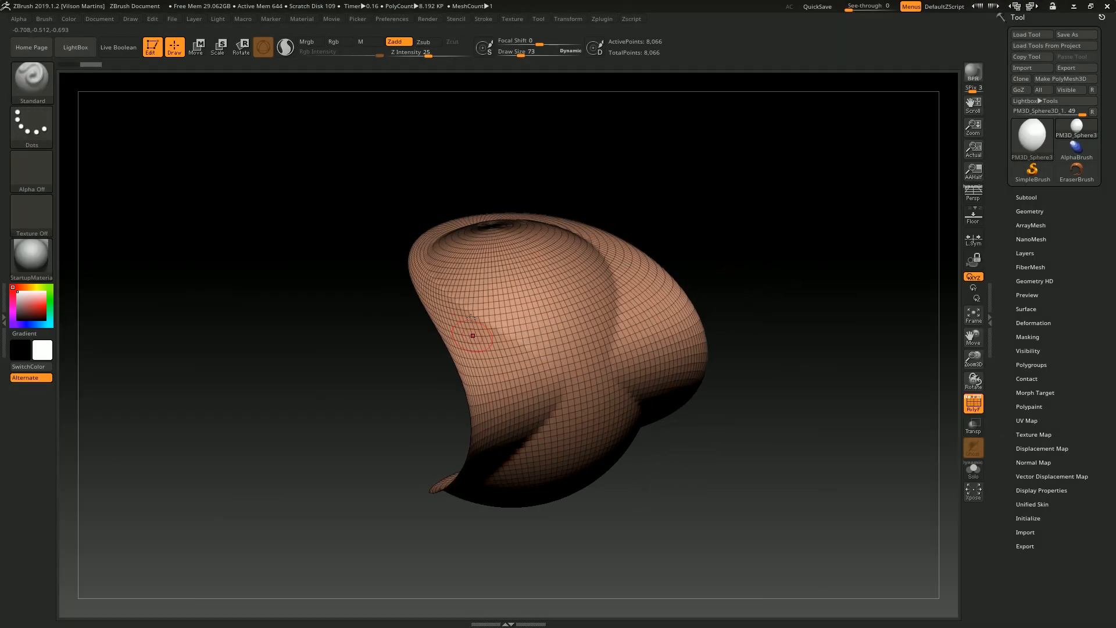
{"action": "left_click_drag", "start_coordinate": [706, 368], "coordinate": [648, 452]}
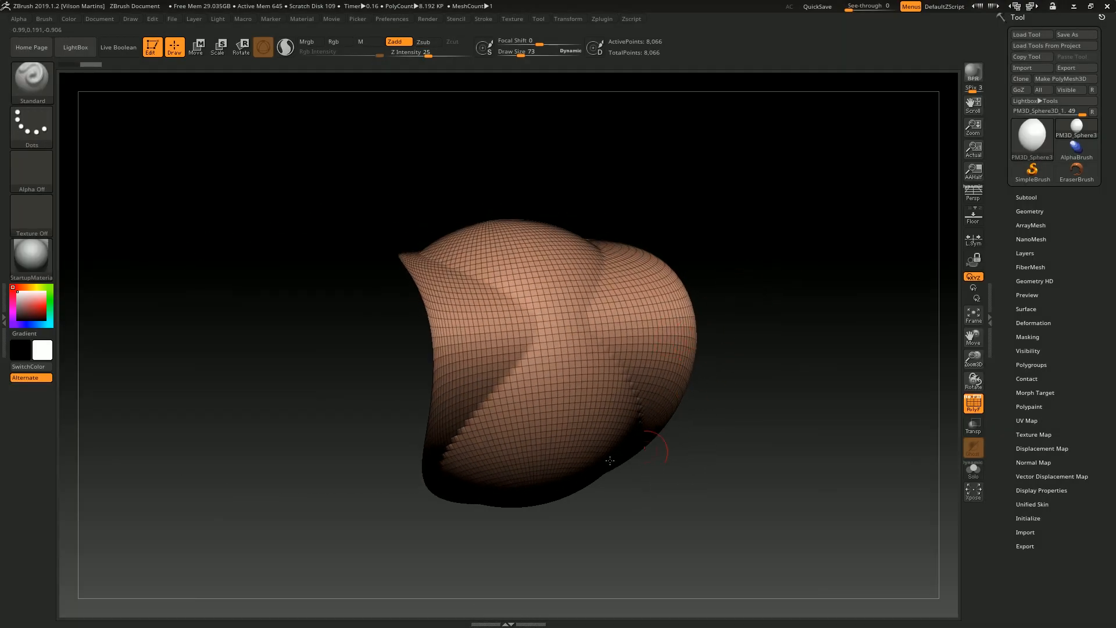
{"action": "left_click_drag", "start_coordinate": [622, 213], "coordinate": [634, 185]}
{"action": "key", "text": "ctrl+z"}
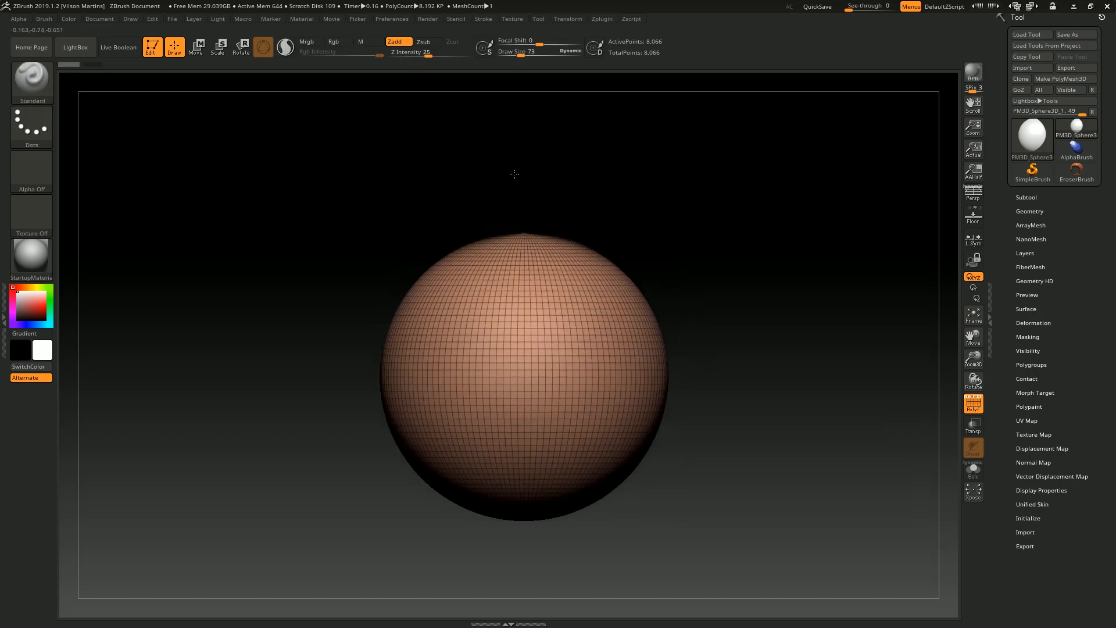
Clip the sphere with a large circle over its upper left, inspect the shape, and undo the clip.
{"action": "left_click_drag", "start_coordinate": [198, 167], "coordinate": [531, 393], "text": "ctrl+shift"}
{"action": "key", "text": "space"}
{"action": "left_click_drag", "start_coordinate": [474, 170], "coordinate": [681, 291]}
{"action": "key", "text": "ctrl+z"}
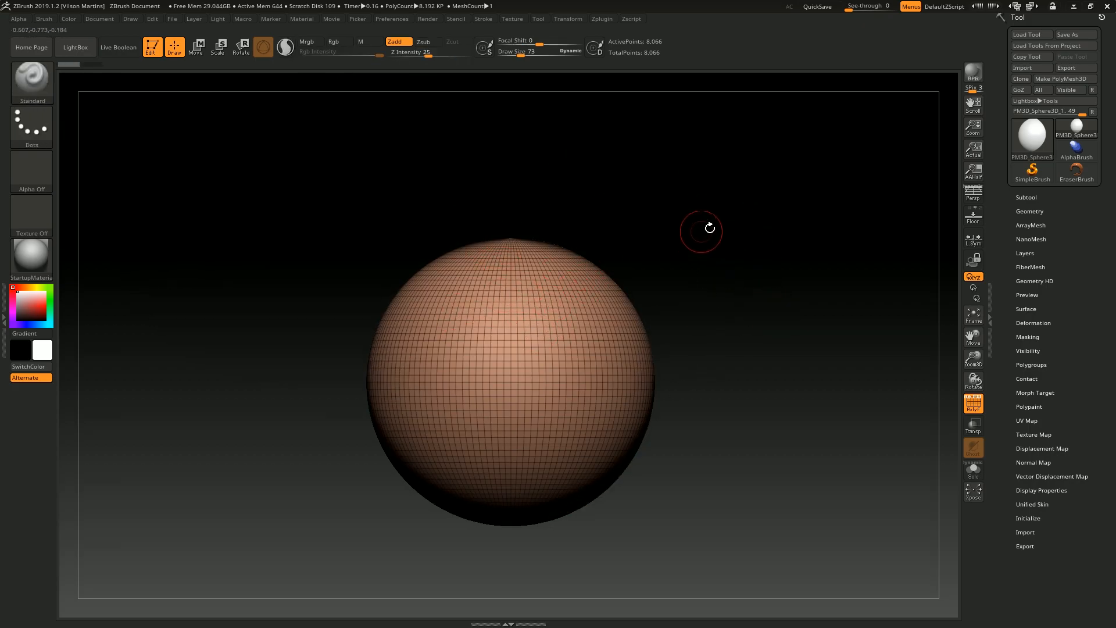
{"action": "mouse_move", "coordinate": [654, 218]}
{"action": "left_mouse_down"}
{"action": "mouse_move", "coordinate": [686, 236]}
{"action": "mouse_move", "coordinate": [522, 279]}
{"action": "left_mouse_up"}
Switch the selection brush to SelectRect and hide the right half of the sphere.
{"action": "key", "text": "ctrl+shift"}
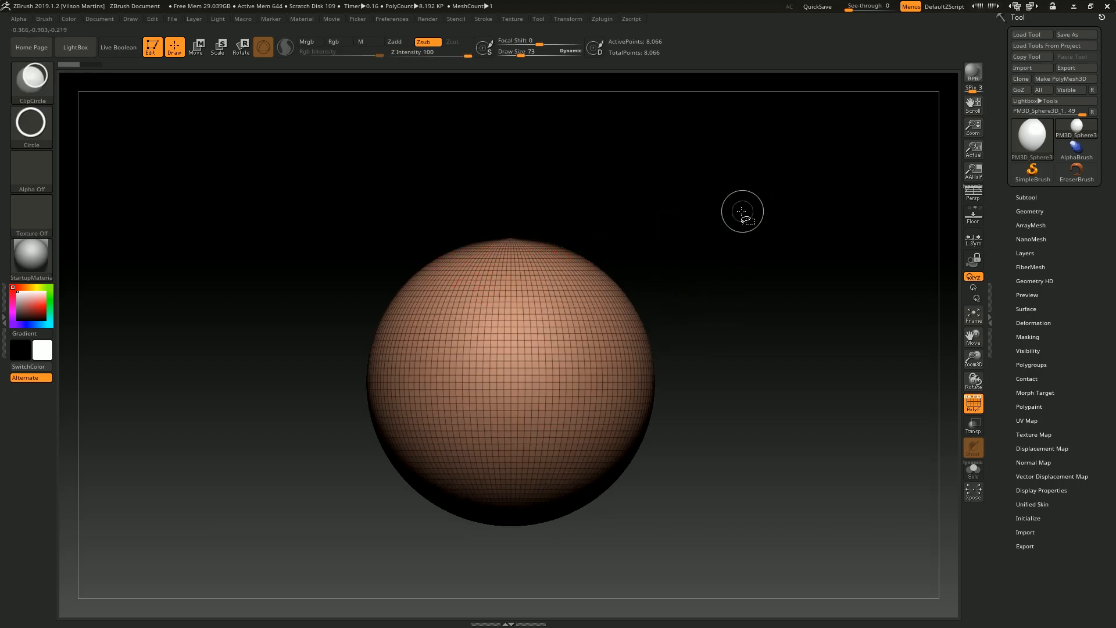
{"action": "key", "text": "b"}
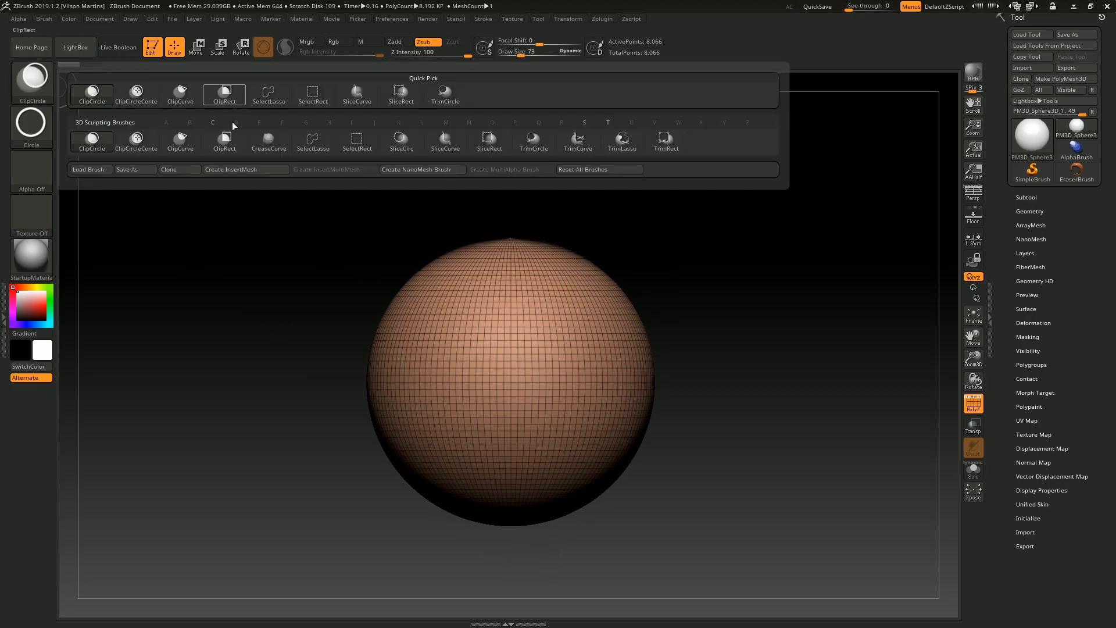
{"action": "left_click", "coordinate": [350, 150], "text": "ctrl+shift"}
{"action": "left_click_drag", "start_coordinate": [721, 141], "coordinate": [518, 573], "text": "ctrl+alt+shift"}
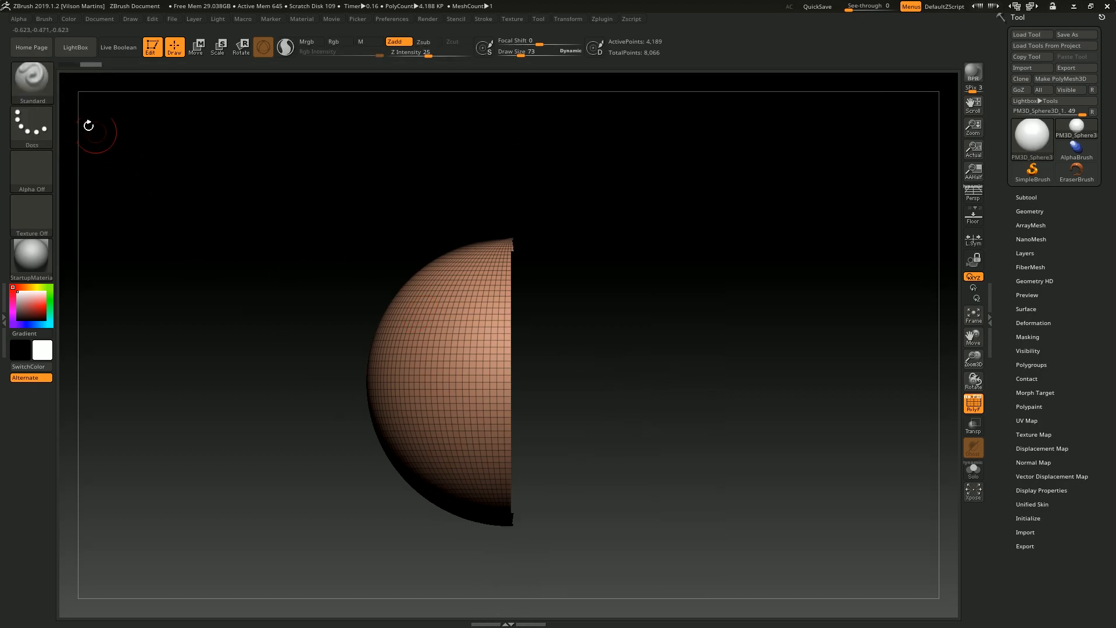
Switch the selection brush back to ClipCircle and unhide the whole sphere.
{"action": "left_click", "coordinate": [44, 90], "text": "ctrl+shift"}
{"action": "left_click", "coordinate": [93, 153], "text": "ctrl+shift"}
{"action": "left_click", "coordinate": [244, 195], "text": "ctrl+shift"}
Try two inverted ClipCircle cuts on the sphere's upper right, inspect the second, and undo both.
{"action": "left_click_drag", "start_coordinate": [668, 221], "coordinate": [564, 392], "text": "ctrl+alt+shift"}
{"action": "key", "text": "ctrl+z"}
{"action": "left_click_drag", "start_coordinate": [763, 196], "coordinate": [550, 412], "text": "ctrl+alt+shift"}
{"action": "left_click_drag", "start_coordinate": [779, 242], "coordinate": [640, 329]}
{"action": "left_click", "coordinate": [690, 256], "text": "ctrl+shift"}
{"action": "key", "text": "ctrl+z"}
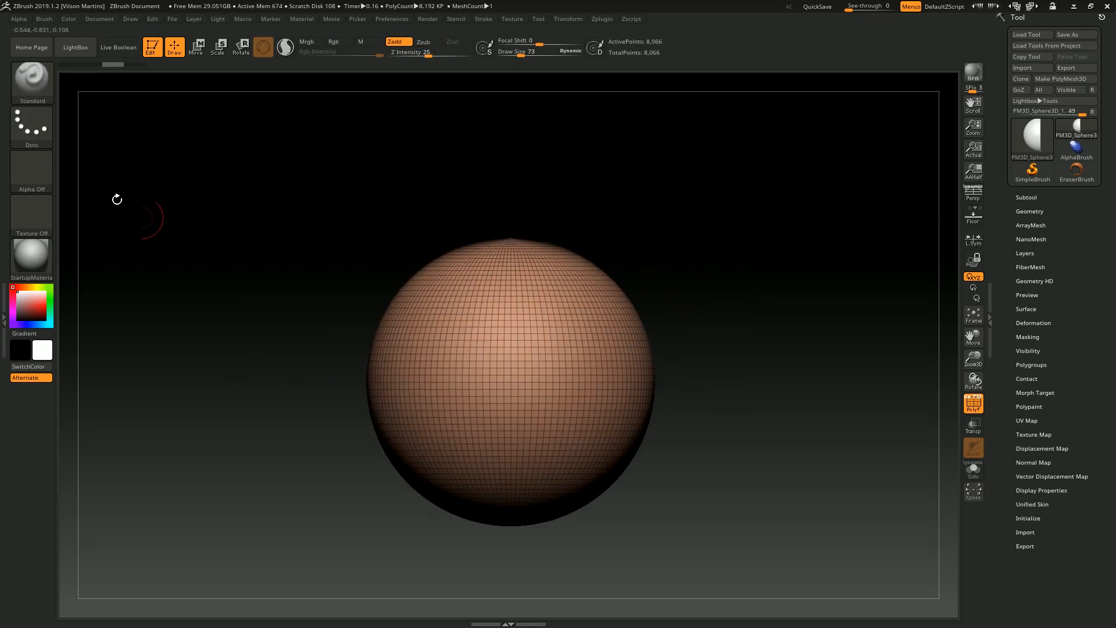
Try the ClipRect brush over the right half of the sphere and undo the clip.
{"action": "left_click", "coordinate": [33, 80], "text": "ctrl+shift"}
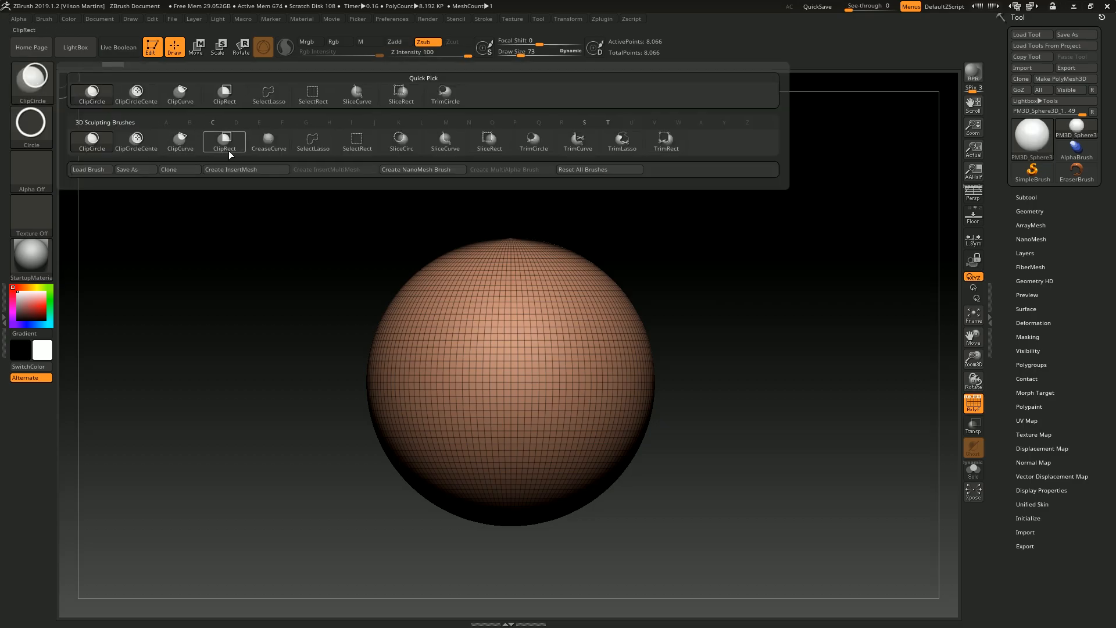
{"action": "left_click_drag", "start_coordinate": [710, 170], "coordinate": [520, 561], "text": "ctrl+shift"}
{"action": "key", "text": "ctrl+z"}
Hide the sphere's right half again with SelectRect and bring the full mesh back.
{"action": "left_click", "coordinate": [38, 85], "text": "ctrl+shift"}
{"action": "left_click", "coordinate": [353, 144], "text": "ctrl+shift"}
{"action": "left_click_drag", "start_coordinate": [719, 157], "coordinate": [497, 535], "text": "ctrl+alt+shift"}
{"action": "left_click", "coordinate": [200, 169], "text": "ctrl+shift"}
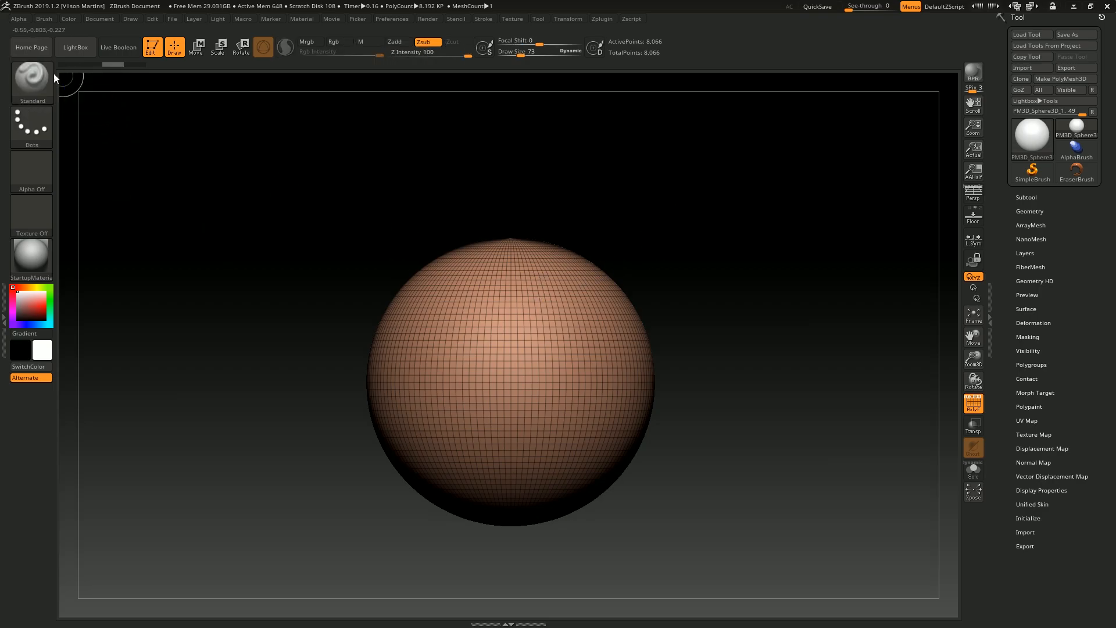
Isolate the sphere's left half with the SelectRect brush and bring the full mesh back.
{"action": "left_click", "coordinate": [33, 81], "text": "ctrl+shift"}
{"action": "left_click", "coordinate": [576, 153], "text": "ctrl+shift"}
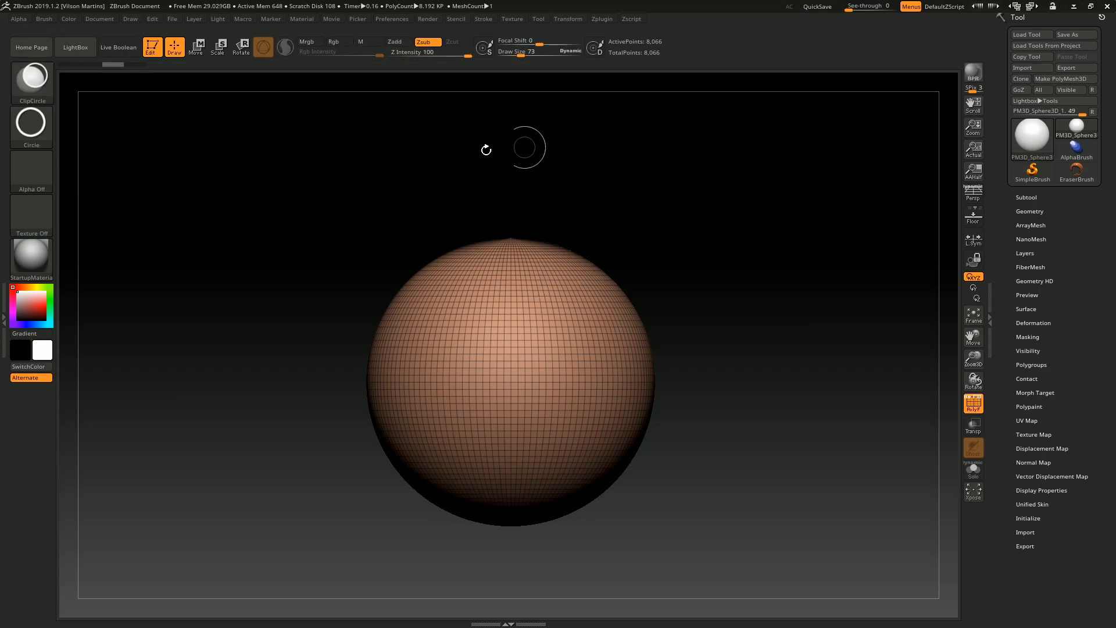
{"action": "left_click_drag", "start_coordinate": [172, 143], "coordinate": [505, 542], "text": "ctrl+shift"}
{"action": "left_click_drag", "start_coordinate": [222, 194], "coordinate": [454, 375], "text": "ctrl+shift"}
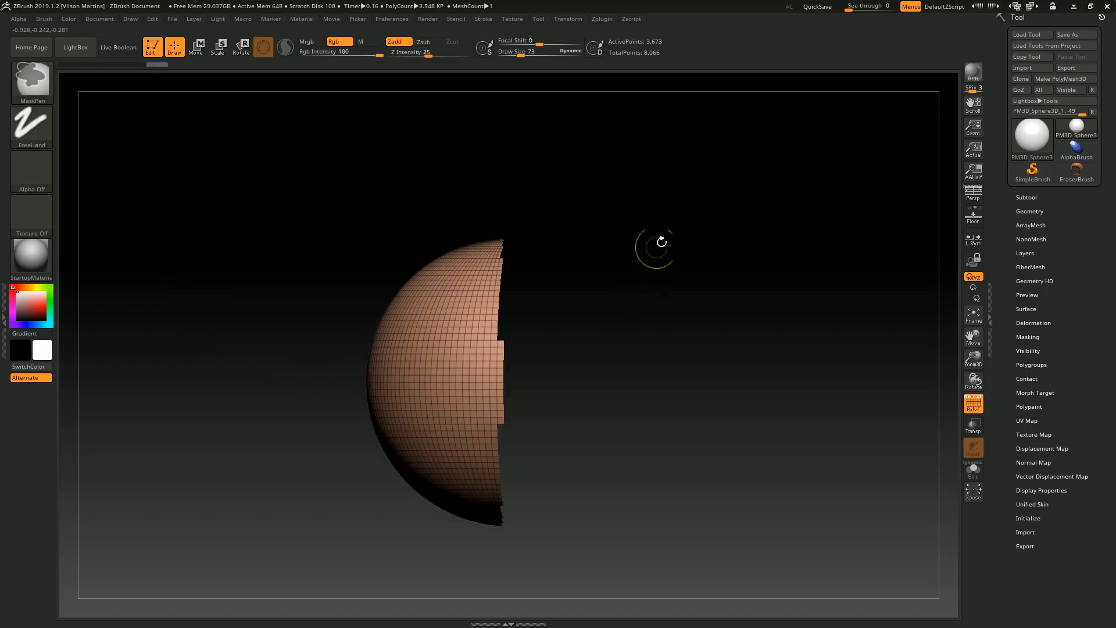
{"action": "left_click", "coordinate": [357, 251], "text": "ctrl+shift"}
{"action": "mouse_move", "coordinate": [157, 141]}
{"action": "left_mouse_down", "text": "ctrl+shift"}
{"action": "mouse_move", "coordinate": [473, 401]}
{"action": "mouse_move", "coordinate": [411, 423]}
{"action": "mouse_move", "coordinate": [442, 412]}
{"action": "left_mouse_up", "text": "ctrl+shift"}
Review the available Select and Clip brushes and look at the stroke options of ClipCircle.
{"action": "left_click", "coordinate": [36, 86]}
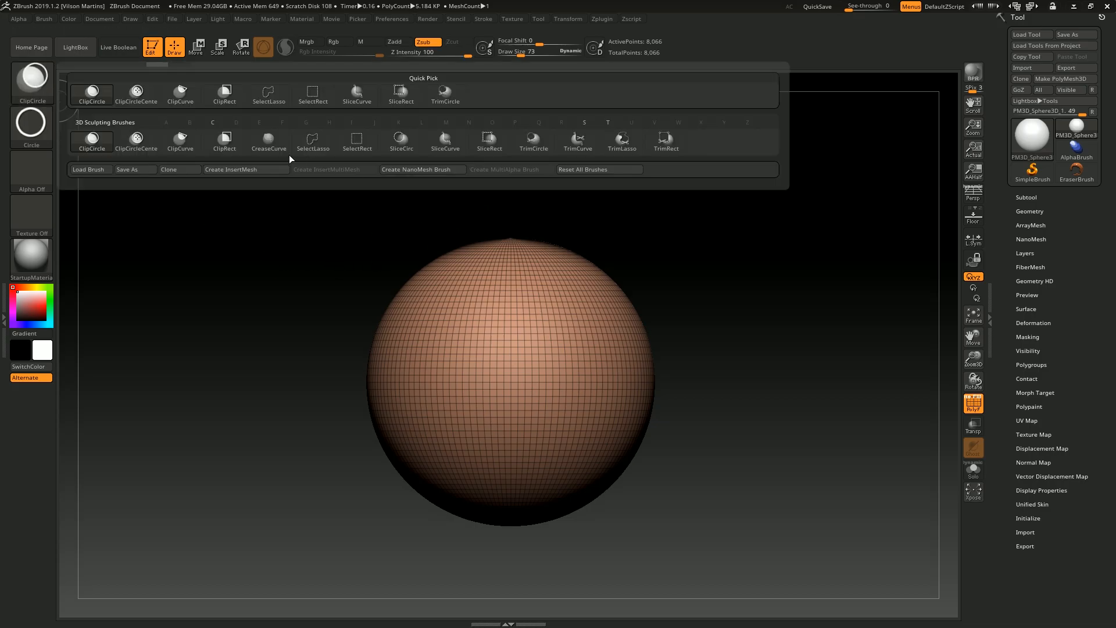
{"action": "left_click", "coordinate": [42, 88], "text": "ctrl+shift"}
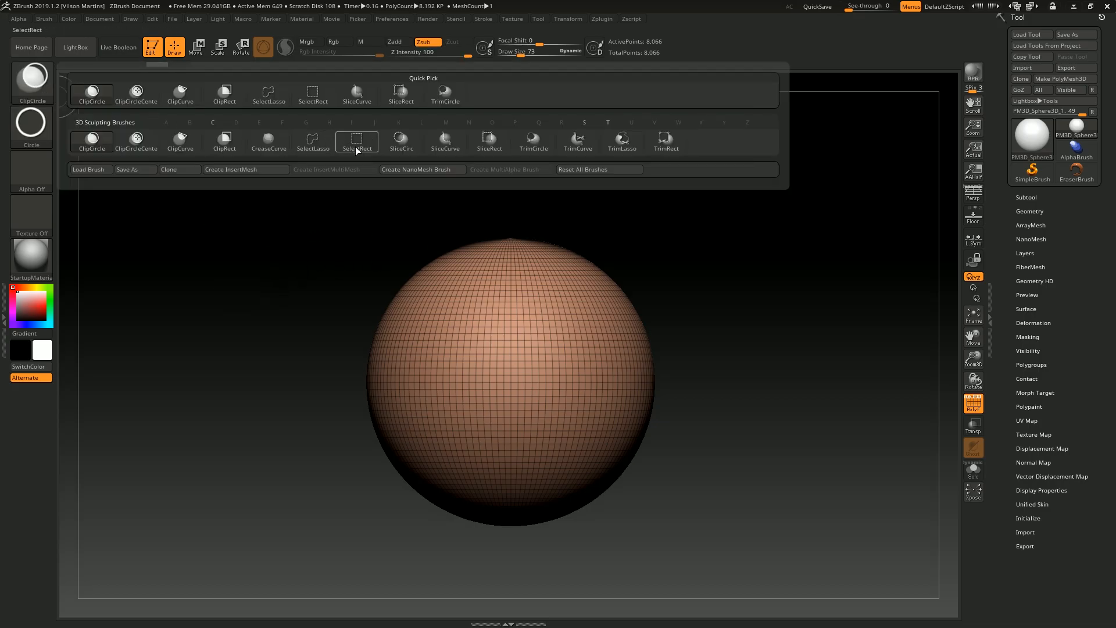
{"action": "left_click", "coordinate": [29, 85], "text": "ctrl+shift"}
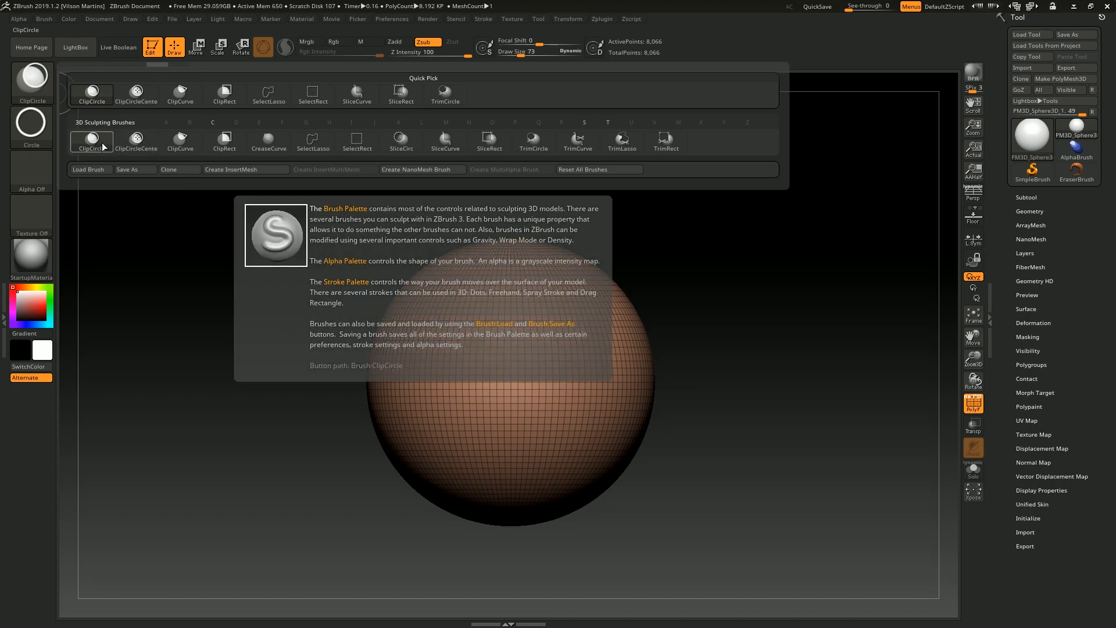
{"action": "left_click", "coordinate": [32, 135], "text": "ctrl+shift"}
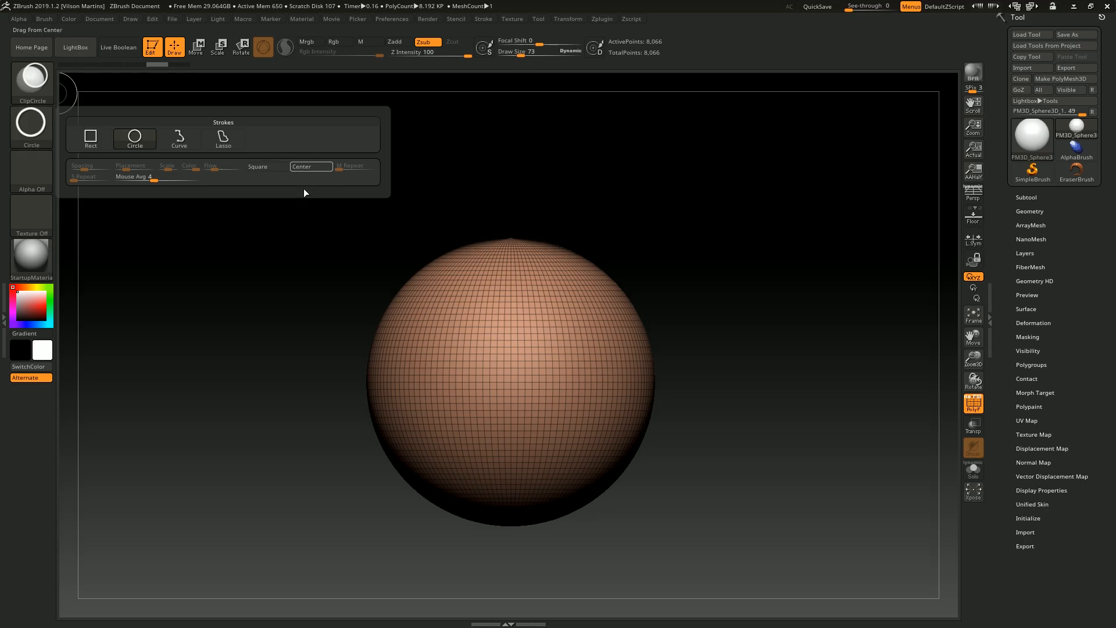
Compare a ClipCircleCenter circle started at the sphere's middle with a ClipCircle one drawn across the sphere.
{"action": "left_click", "coordinate": [42, 80], "text": "ctrl+shift"}
{"action": "left_click", "coordinate": [142, 142]}
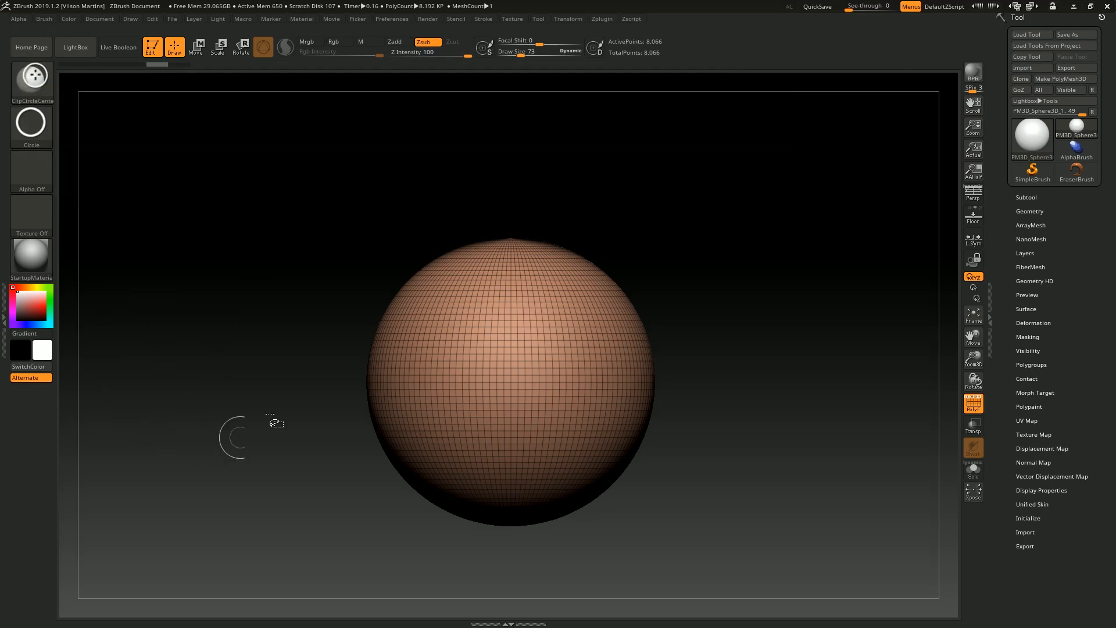
{"action": "mouse_move", "coordinate": [479, 311]}
{"action": "left_mouse_down", "text": "ctrl+shift"}
{"action": "mouse_move", "coordinate": [646, 541]}
{"action": "mouse_move", "coordinate": [632, 526]}
{"action": "mouse_move", "coordinate": [659, 537]}
{"action": "mouse_move", "coordinate": [660, 503]}
{"action": "mouse_move", "coordinate": [604, 429]}
{"action": "mouse_move", "coordinate": [549, 401]}
{"action": "mouse_move", "coordinate": [605, 469]}
{"action": "left_mouse_up", "text": "ctrl+shift"}
{"action": "left_click", "coordinate": [41, 82], "text": "ctrl+shift"}
{"action": "left_click", "coordinate": [92, 139]}
{"action": "mouse_move", "coordinate": [291, 173]}
{"action": "left_mouse_down", "text": "ctrl+shift"}
{"action": "mouse_move", "coordinate": [872, 314]}
{"action": "mouse_move", "coordinate": [752, 499]}
{"action": "mouse_move", "coordinate": [366, 327]}
{"action": "mouse_move", "coordinate": [814, 314]}
{"action": "mouse_move", "coordinate": [820, 500]}
{"action": "mouse_move", "coordinate": [514, 515]}
{"action": "mouse_move", "coordinate": [486, 452]}
{"action": "mouse_move", "coordinate": [673, 554]}
{"action": "mouse_move", "coordinate": [533, 370]}
{"action": "mouse_move", "coordinate": [429, 339]}
{"action": "mouse_move", "coordinate": [433, 313]}
{"action": "mouse_move", "coordinate": [507, 456]}
{"action": "mouse_move", "coordinate": [616, 539]}
{"action": "mouse_move", "coordinate": [604, 509]}
{"action": "mouse_move", "coordinate": [607, 538]}
{"action": "left_mouse_up", "text": "ctrl+shift"}
Compare the ClipCircleCenter and ClipCircle brushes, checking the Center option in the stroke settings.
{"action": "left_click", "coordinate": [34, 80]}
{"action": "left_click", "coordinate": [141, 150]}
{"action": "key", "text": "b"}
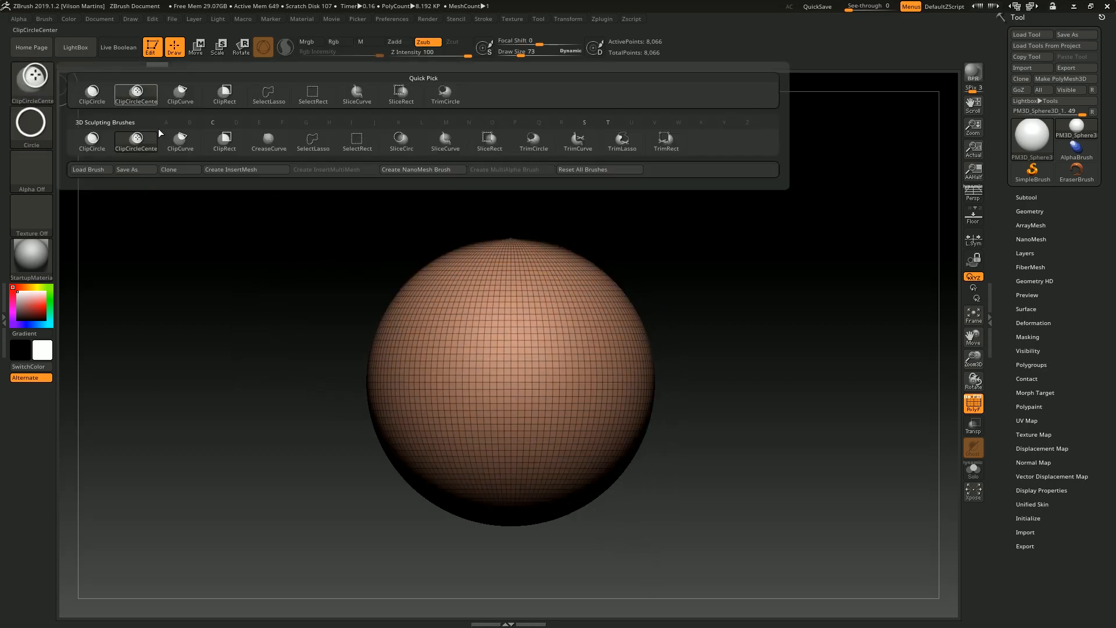
{"action": "left_click", "coordinate": [97, 149]}
{"action": "left_click", "coordinate": [30, 125]}
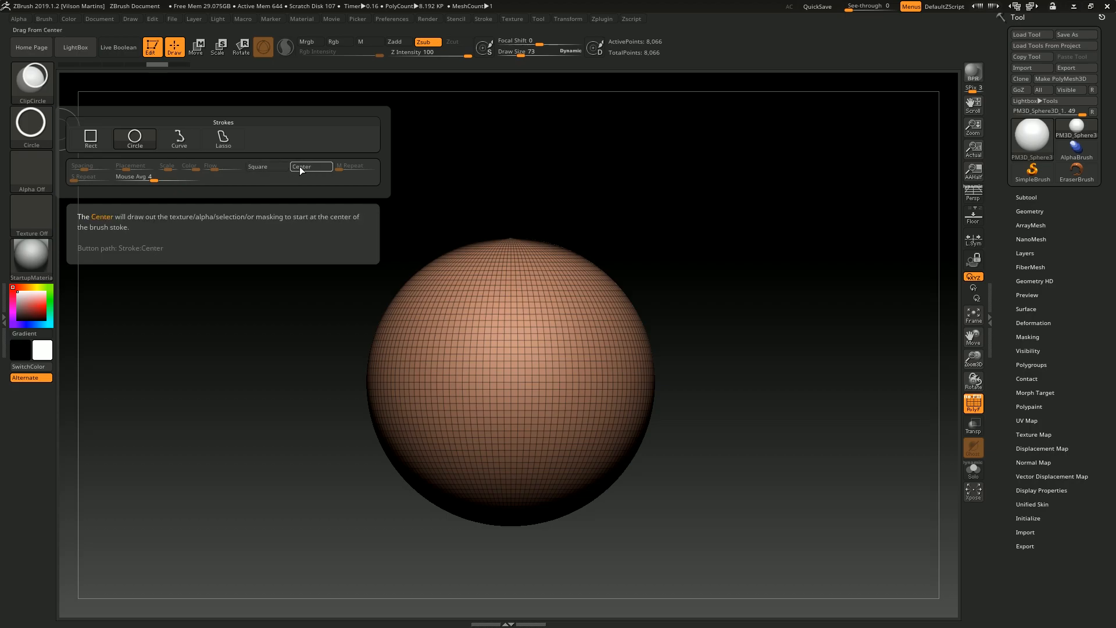
{"action": "key", "text": "b"}
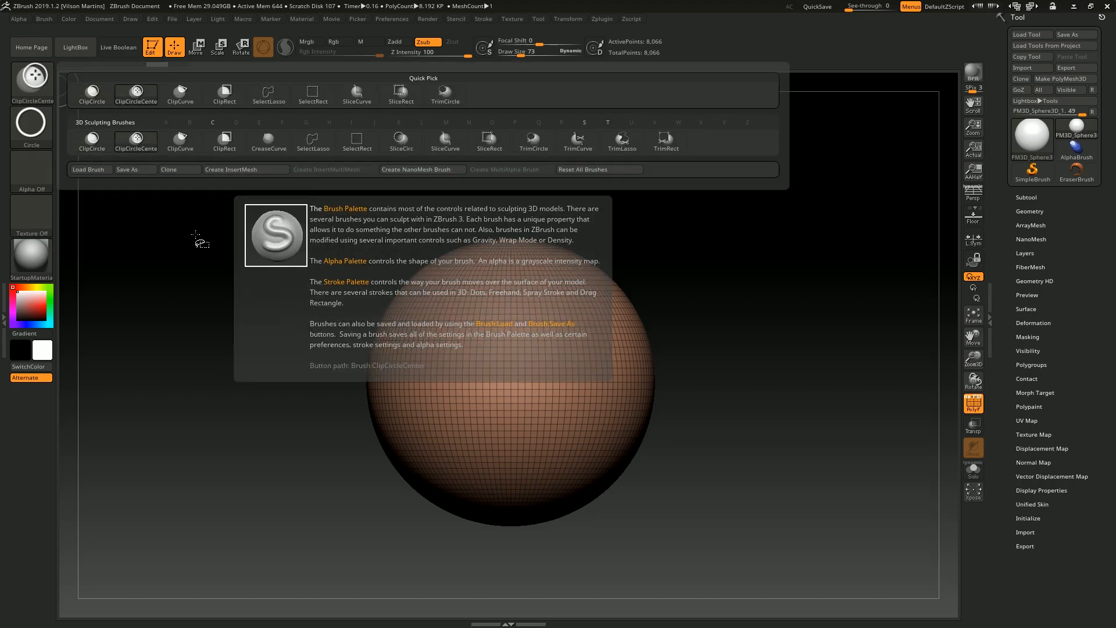
{"action": "left_click_drag", "start_coordinate": [672, 262], "coordinate": [671, 240], "text": "alt"}
{"action": "left_click_drag", "start_coordinate": [443, 284], "coordinate": [569, 456], "text": "shift"}
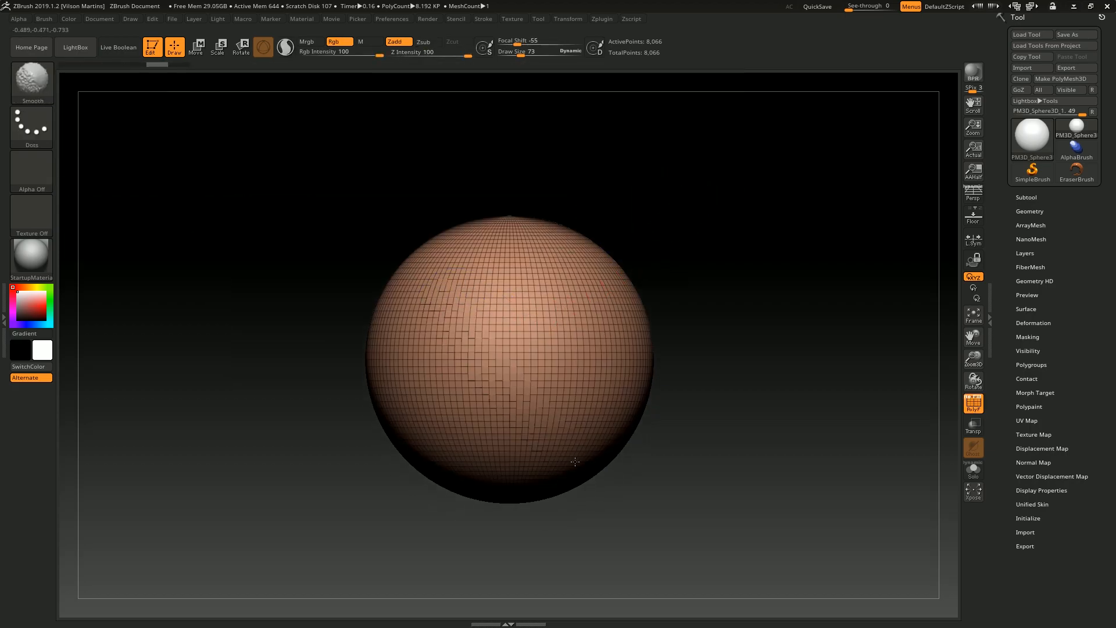
{"action": "key", "text": "ctrl+z"}
{"action": "key", "text": "ctrl+z"}
{"action": "key", "text": "ctrl+z"}
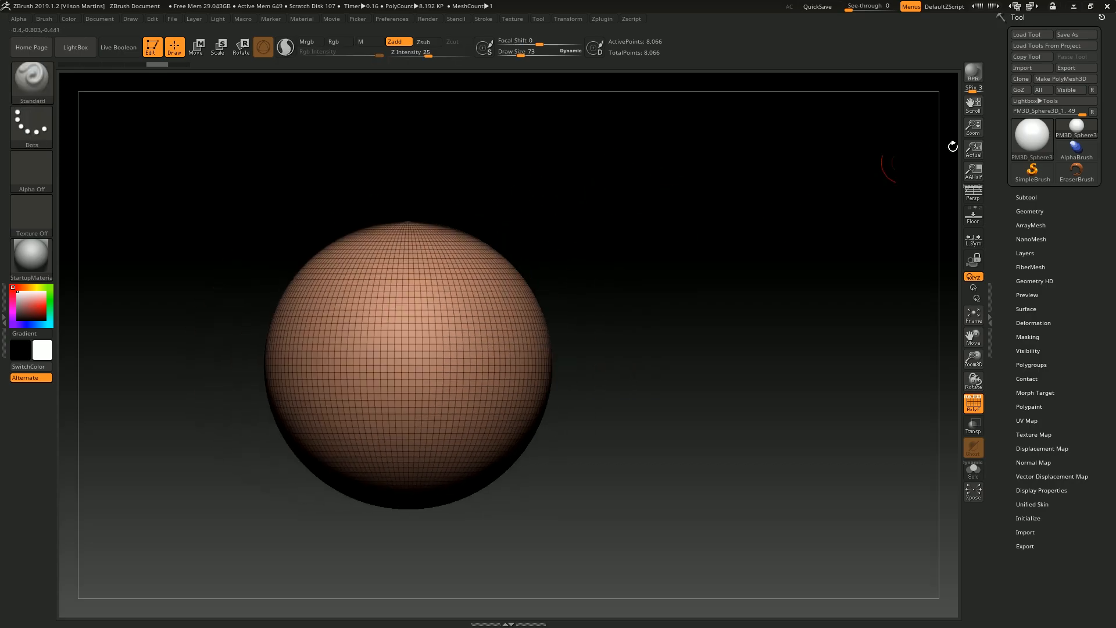
Make a Cylinder3D PolyMesh the active tool and apply DynaMesh at resolution 128 with the wireframe hidden.
{"action": "left_click", "coordinate": [1030, 150]}
{"action": "left_click", "coordinate": [711, 187]}
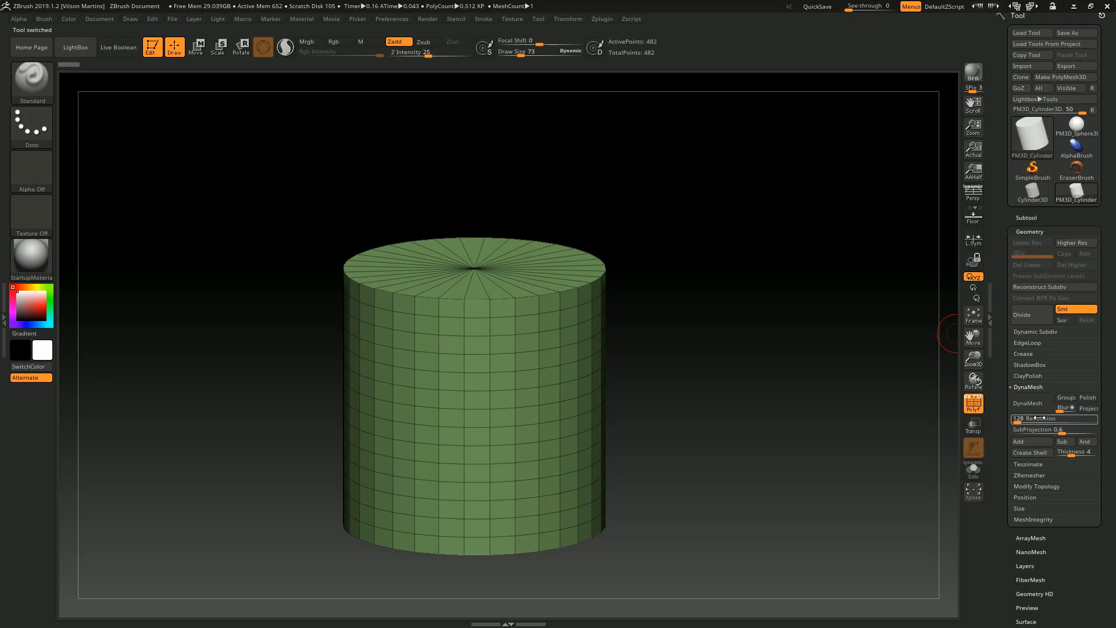
{"action": "left_click", "coordinate": [1028, 403]}
{"action": "left_click_drag", "start_coordinate": [863, 371], "coordinate": [770, 309], "text": "shift"}
{"action": "key", "text": "shift+f"}
{"action": "key", "text": "f"}
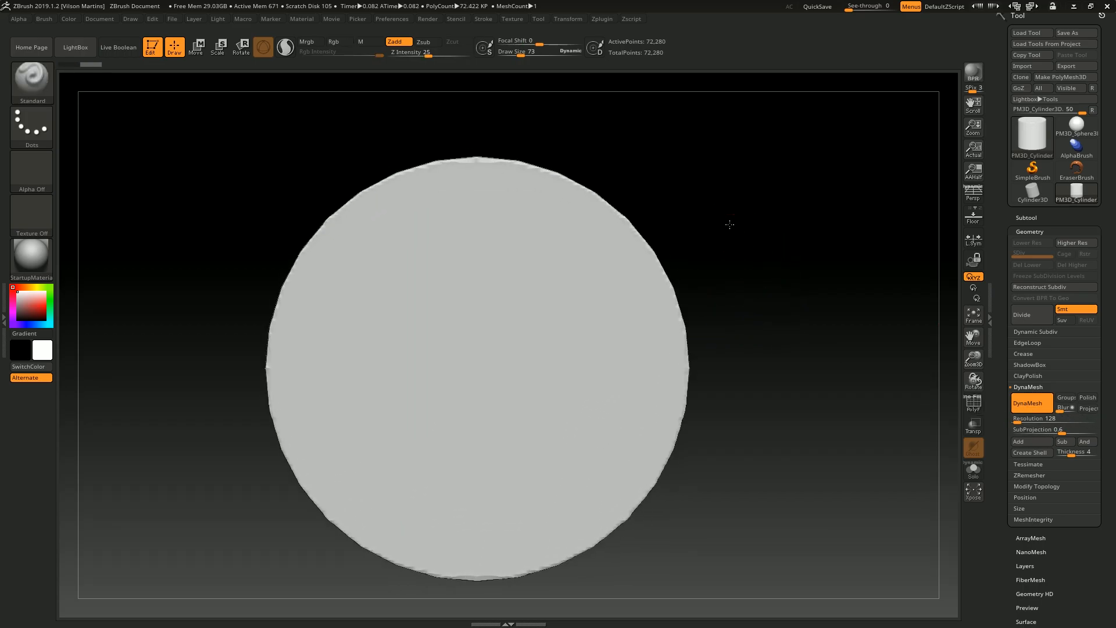
Try a ClipCircleCenter clip around the cylinder's circular end face, inspect the sides and undo the clip.
{"action": "left_click_drag", "start_coordinate": [535, 110], "coordinate": [574, 129]}
{"action": "mouse_move", "coordinate": [670, 130]}
{"action": "left_mouse_down"}
{"action": "mouse_move", "coordinate": [721, 114]}
{"action": "mouse_move", "coordinate": [703, 267]}
{"action": "left_mouse_up"}
{"action": "key", "text": "shift"}
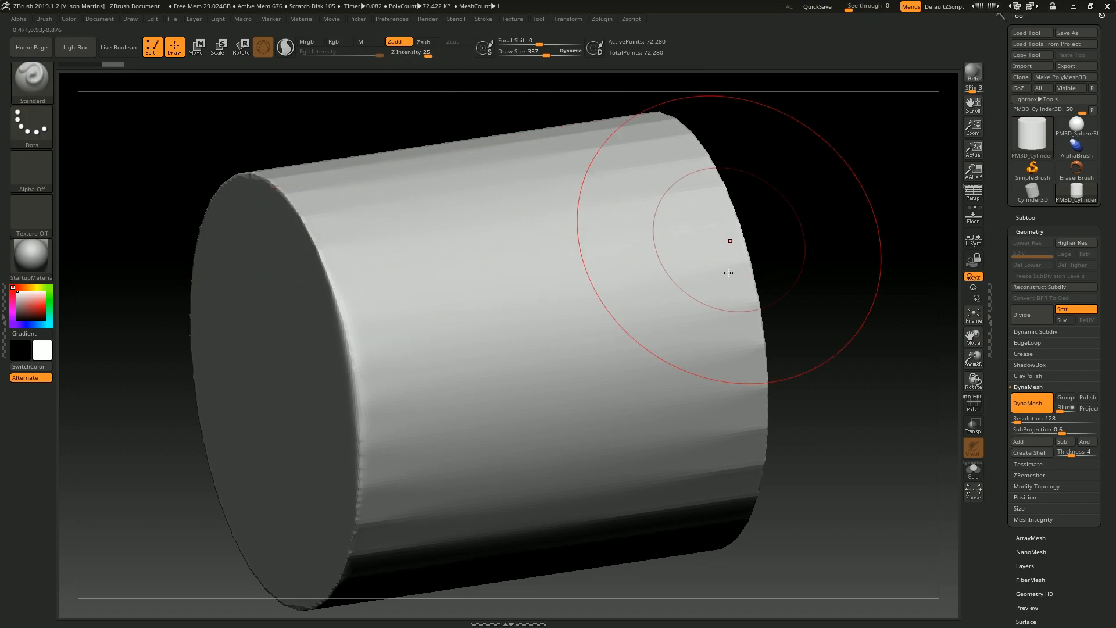
{"action": "mouse_move", "coordinate": [876, 183]}
{"action": "left_mouse_down", "text": "shift"}
{"action": "mouse_move", "coordinate": [907, 180]}
{"action": "mouse_move", "coordinate": [797, 249]}
{"action": "mouse_move", "coordinate": [775, 208]}
{"action": "mouse_move", "coordinate": [757, 205]}
{"action": "left_mouse_up", "text": "shift"}
{"action": "key", "text": "ctrl+shift"}
{"action": "left_click_drag", "start_coordinate": [300, 491], "coordinate": [717, 142], "text": "ctrl+shift"}
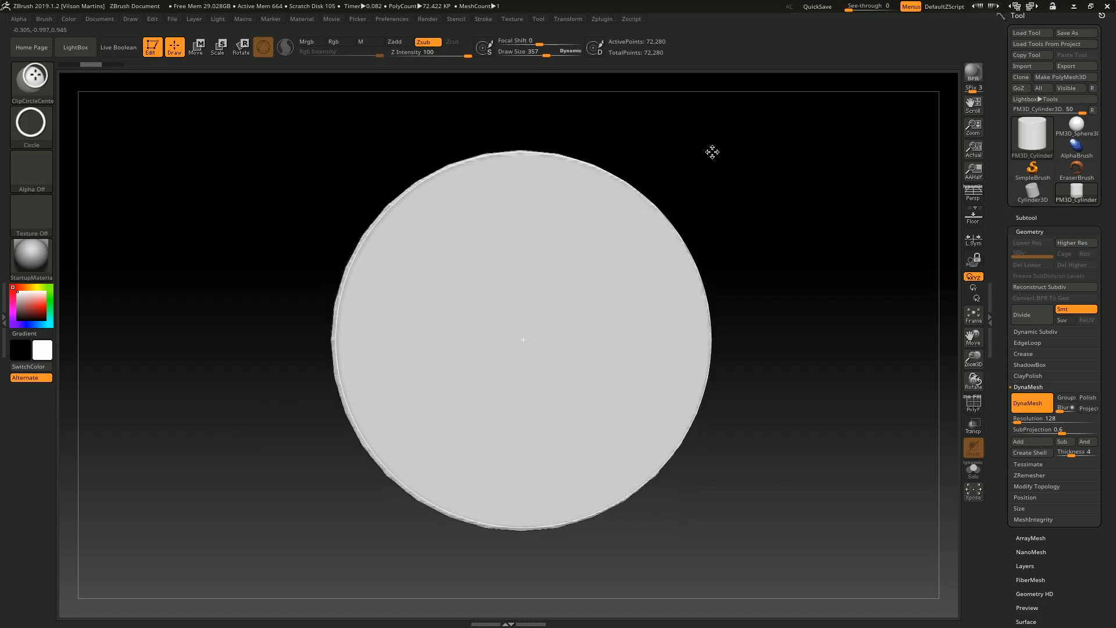
{"action": "mouse_move", "coordinate": [750, 174]}
{"action": "left_mouse_down"}
{"action": "mouse_move", "coordinate": [521, 162]}
{"action": "mouse_move", "coordinate": [511, 182]}
{"action": "left_mouse_up"}
{"action": "left_click_drag", "start_coordinate": [840, 212], "coordinate": [773, 166]}
{"action": "key", "text": "ctrl+z"}
{"action": "left_click_drag", "start_coordinate": [847, 247], "coordinate": [818, 239], "text": "alt"}
{"action": "left_click_drag", "start_coordinate": [774, 176], "coordinate": [411, 286]}
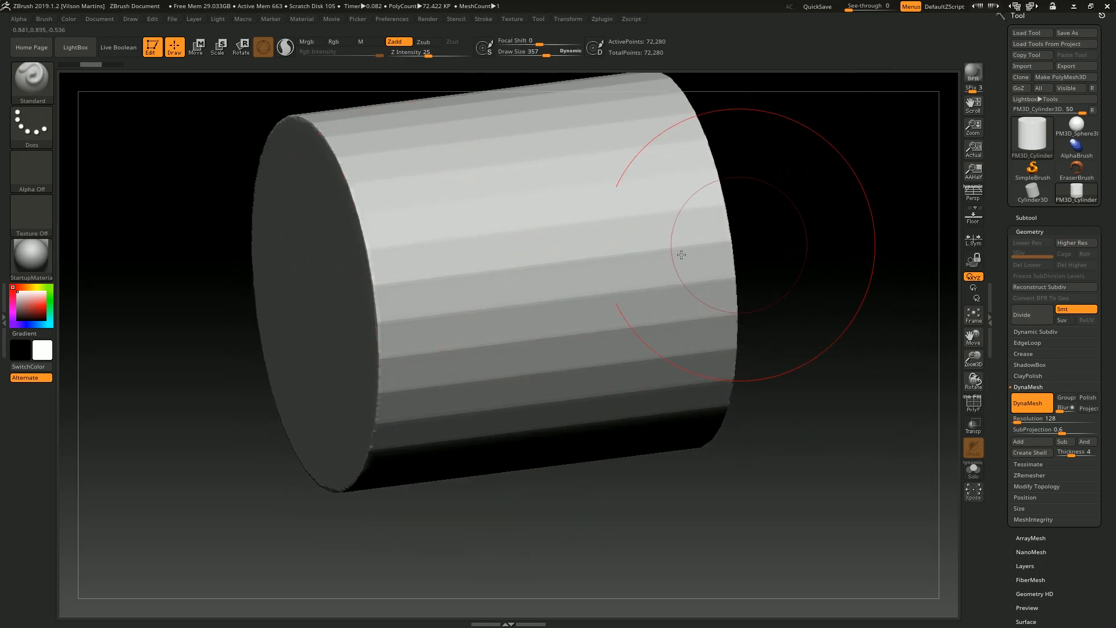
Mask a round area on the cylinder's end face, invert the mask and pull the unmasked area out as a boss.
{"action": "left_click_drag", "start_coordinate": [835, 188], "coordinate": [836, 225], "text": "alt"}
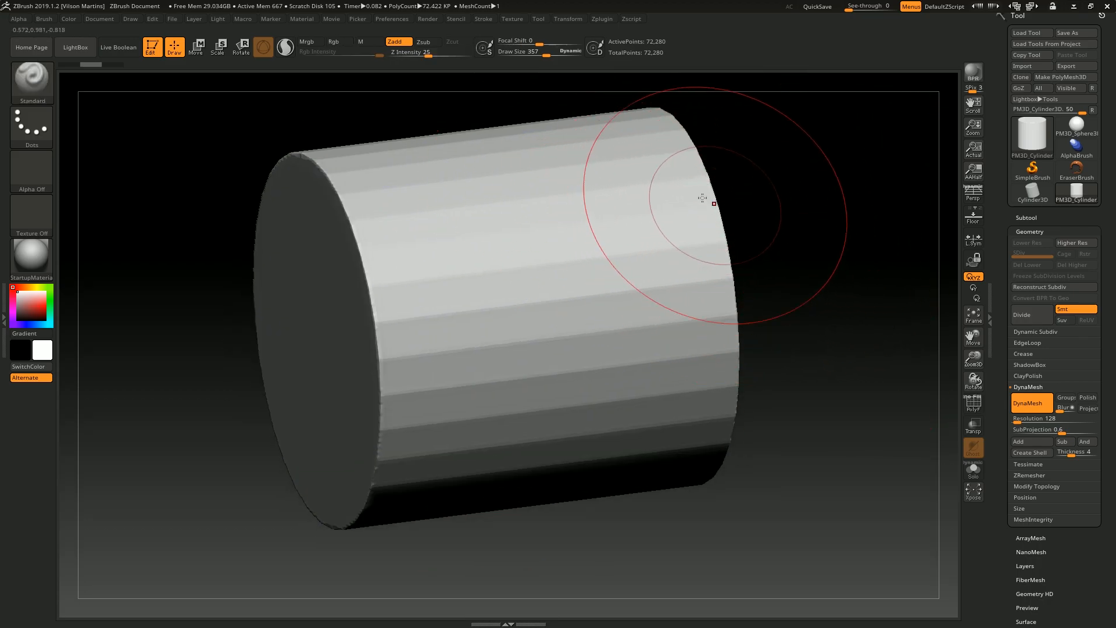
{"action": "mouse_move", "coordinate": [812, 264]}
{"action": "left_mouse_down"}
{"action": "mouse_move", "coordinate": [930, 264]}
{"action": "mouse_move", "coordinate": [849, 253]}
{"action": "left_mouse_up"}
{"action": "left_click_drag", "start_coordinate": [453, 318], "coordinate": [463, 311], "text": "ctrl"}
{"action": "left_click", "coordinate": [406, 493], "text": "ctrl"}
{"action": "left_click_drag", "start_coordinate": [389, 495], "coordinate": [277, 492]}
{"action": "key", "text": "w"}
{"action": "left_click_drag", "start_coordinate": [563, 314], "coordinate": [440, 314]}
{"action": "key", "text": "q"}
{"action": "left_click_drag", "start_coordinate": [283, 453], "coordinate": [414, 453]}
Clip the protruding boss to a circle with ClipCircleCenter and inspect it from the side and front.
{"action": "left_click_drag", "start_coordinate": [738, 218], "coordinate": [755, 273], "text": "alt"}
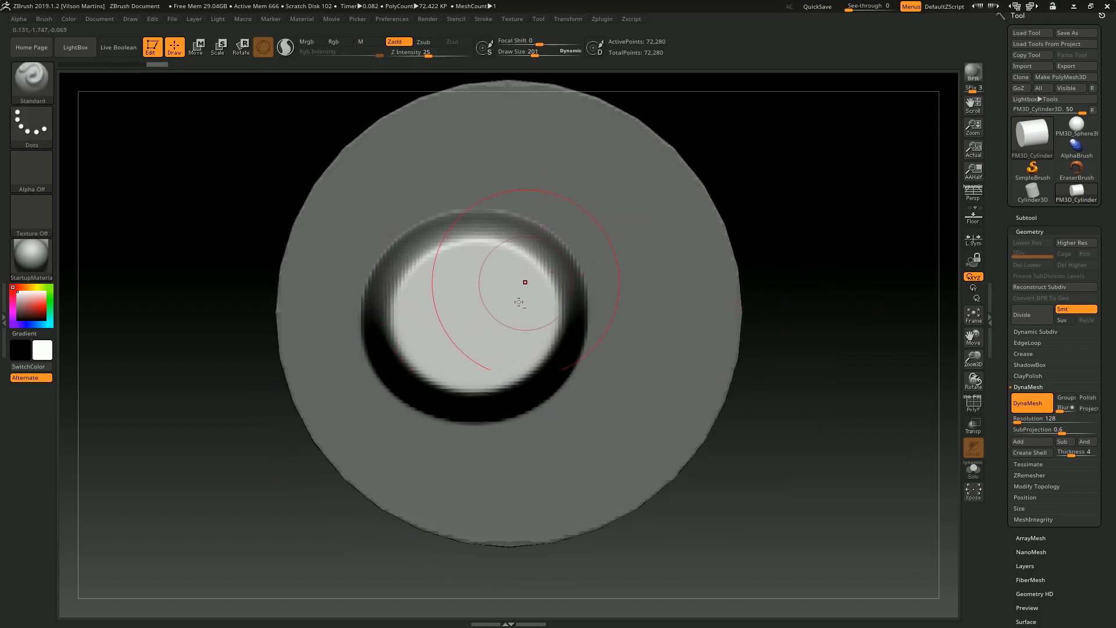
{"action": "left_click_drag", "start_coordinate": [730, 176], "coordinate": [758, 178], "text": "alt"}
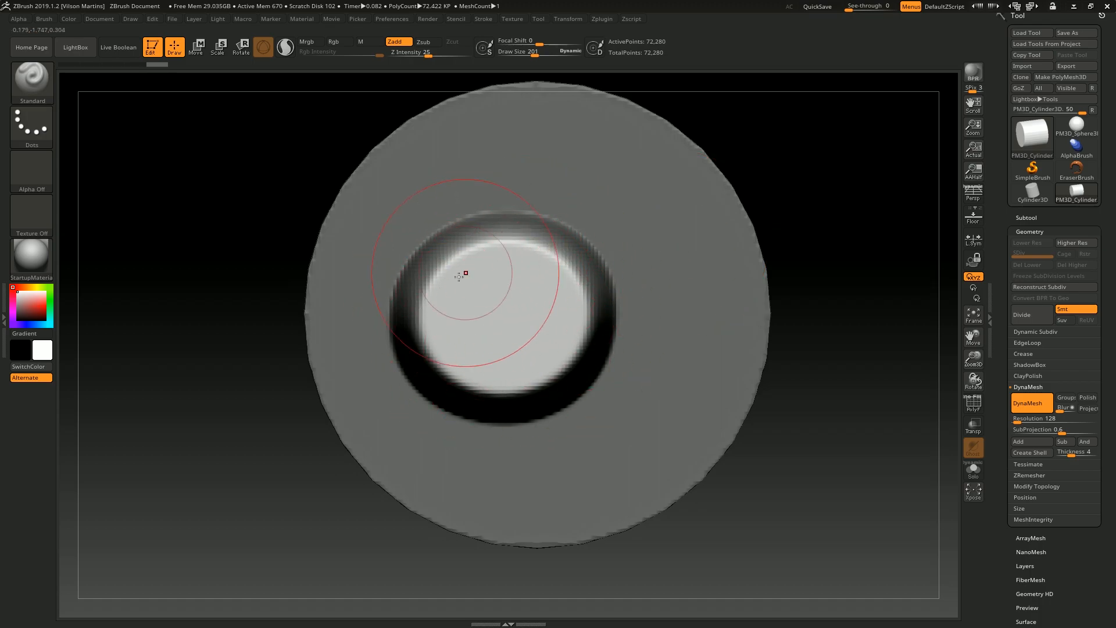
{"action": "left_click_drag", "start_coordinate": [874, 154], "coordinate": [586, 262]}
{"action": "left_click_drag", "start_coordinate": [885, 172], "coordinate": [852, 162]}
{"action": "left_click_drag", "start_coordinate": [787, 159], "coordinate": [590, 364], "text": "ctrl+shift"}
{"action": "left_click_drag", "start_coordinate": [871, 212], "coordinate": [899, 214]}
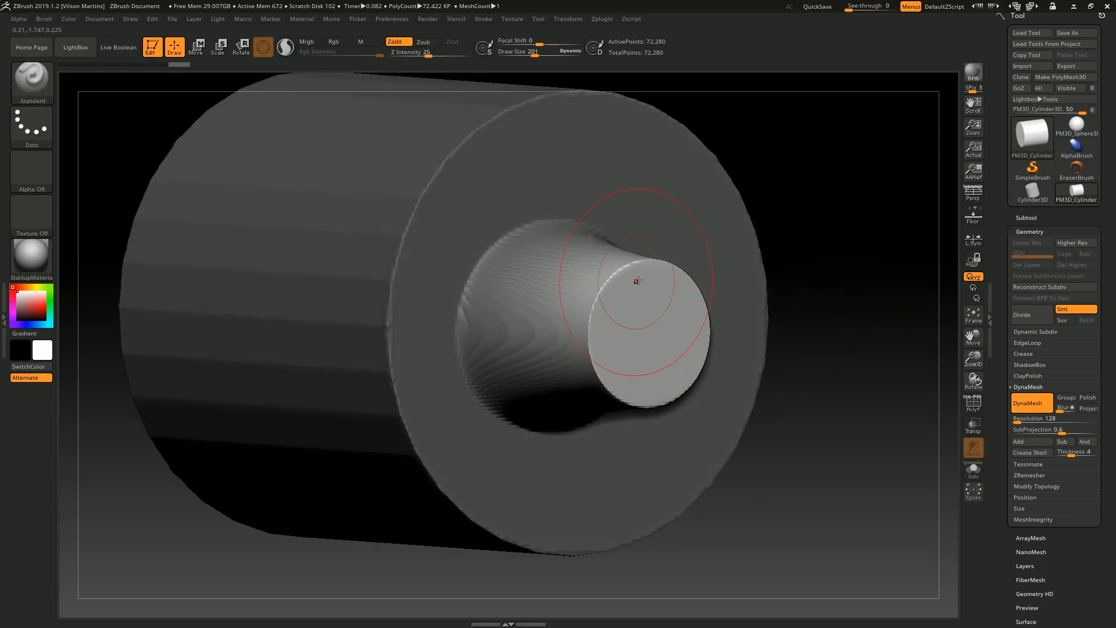
{"action": "left_click_drag", "start_coordinate": [849, 168], "coordinate": [601, 336], "text": "shift"}
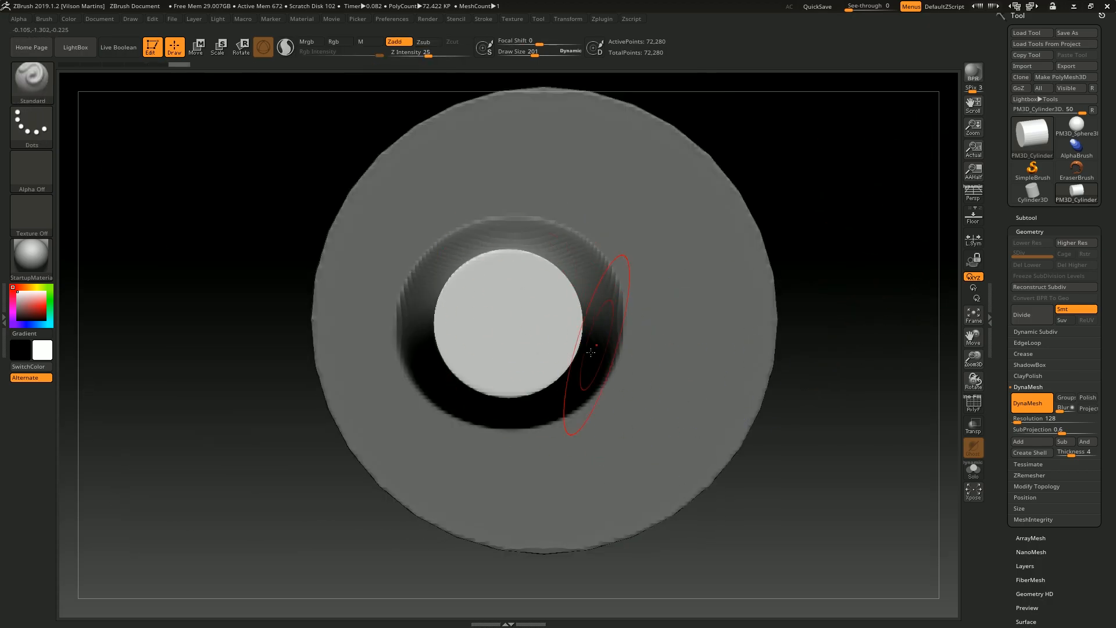
{"action": "left_click_drag", "start_coordinate": [823, 235], "coordinate": [891, 167], "text": "alt"}
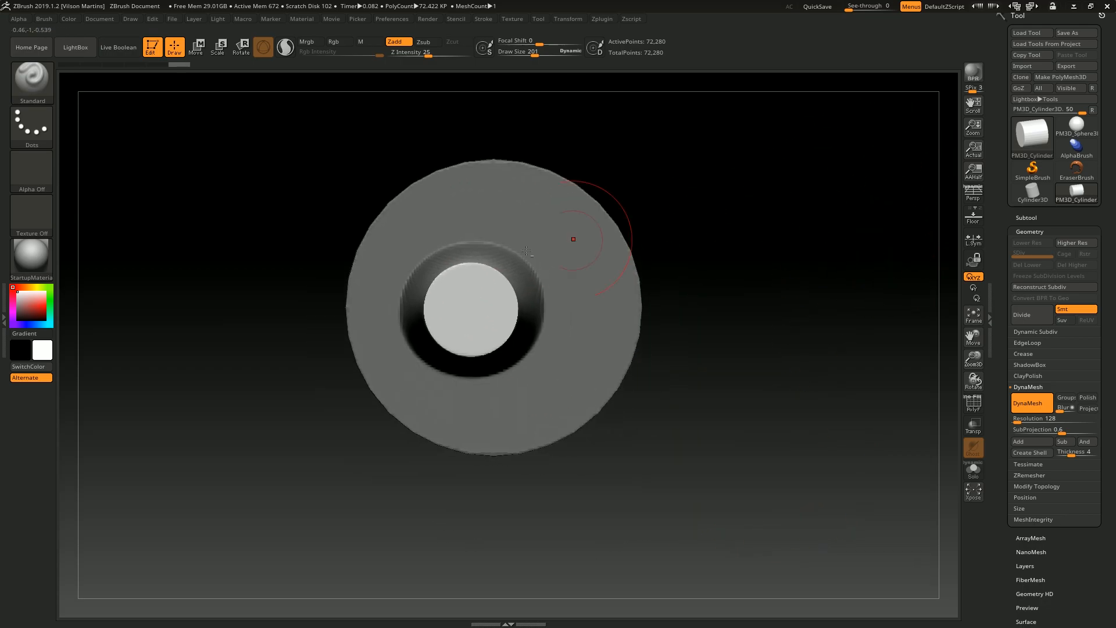
{"action": "left_click_drag", "start_coordinate": [687, 156], "coordinate": [750, 217], "text": "shift"}
Return to the sphere, choose the ClipCurve brush and draw a nearly horizontal clip line across its middle.
{"action": "key", "text": "w"}
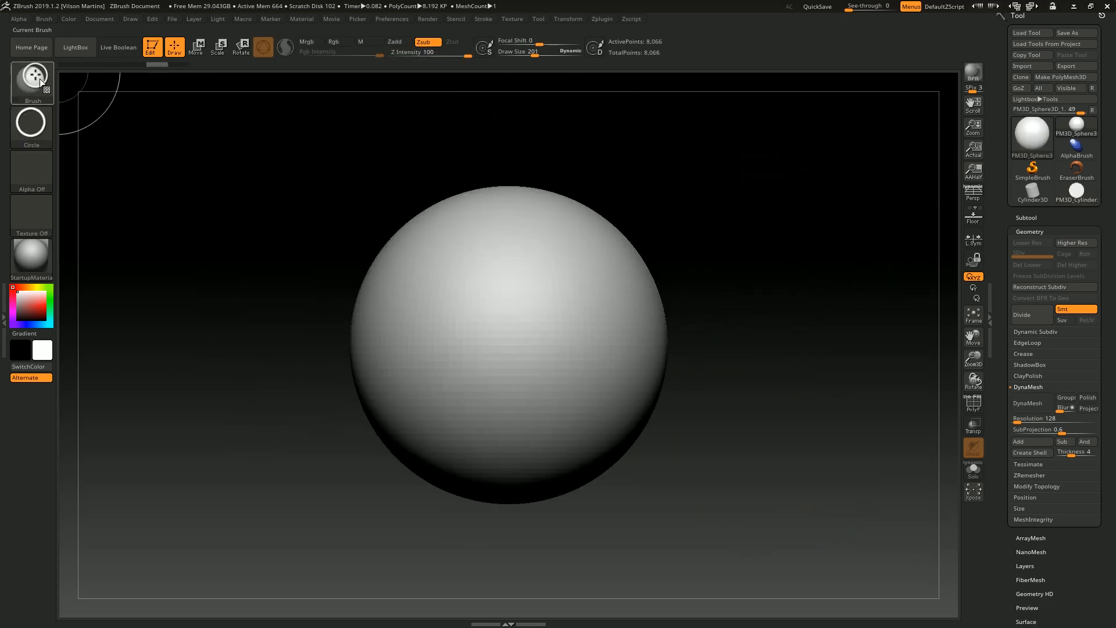
{"action": "left_click", "coordinate": [36, 80]}
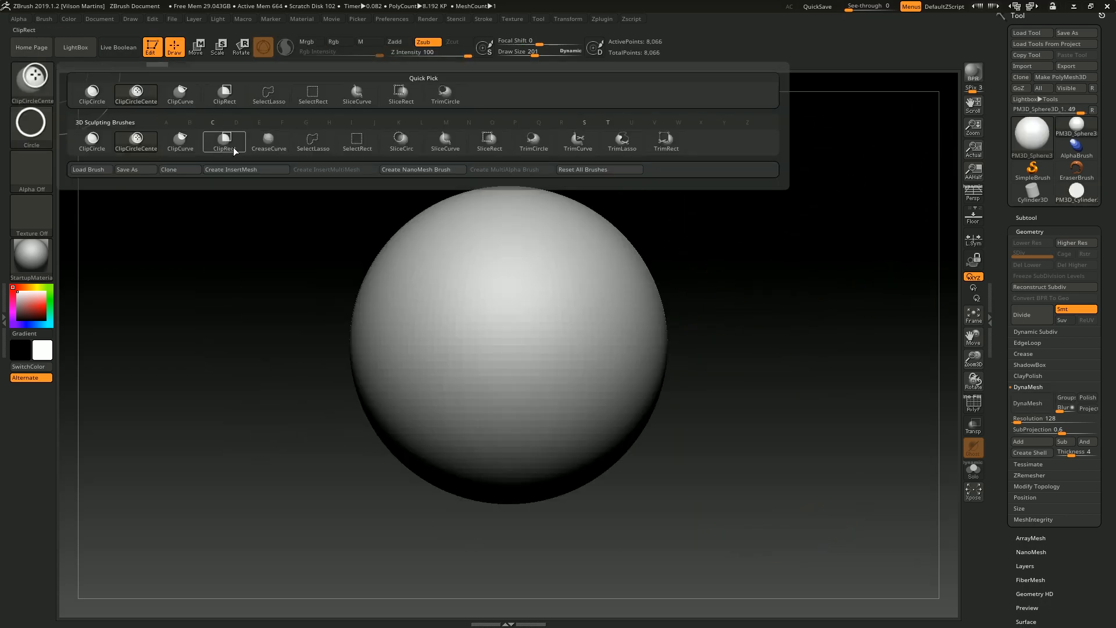
{"action": "left_click", "coordinate": [187, 143]}
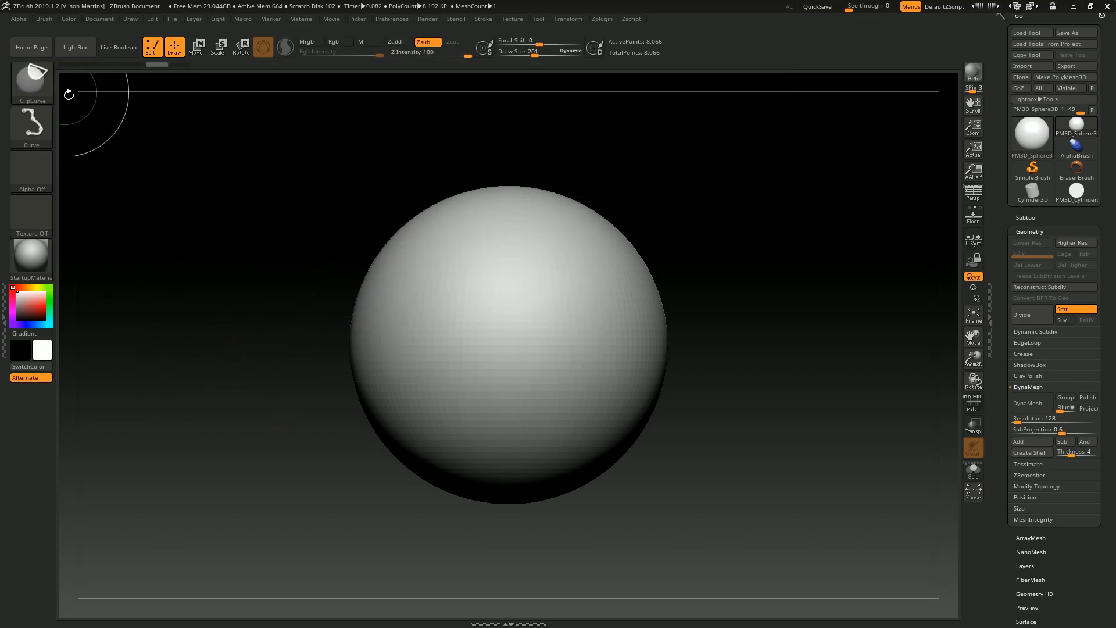
{"action": "mouse_move", "coordinate": [378, 157]}
{"action": "left_mouse_down", "text": "ctrl+shift"}
{"action": "mouse_move", "coordinate": [453, 361]}
{"action": "mouse_move", "coordinate": [810, 355]}
{"action": "left_mouse_up", "text": "ctrl+shift"}
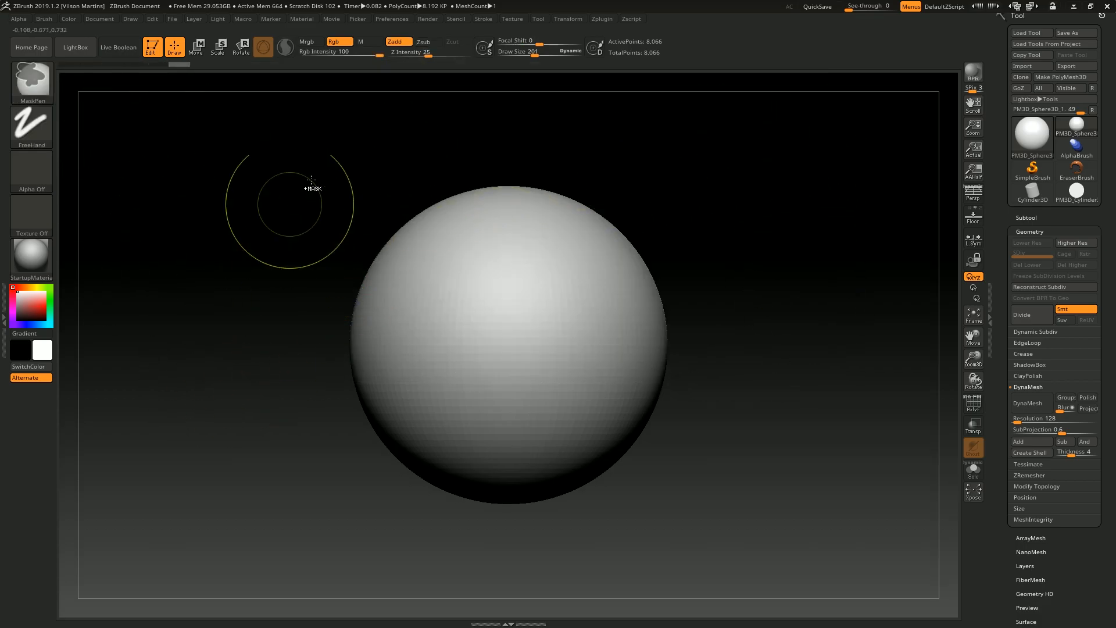
{"action": "mouse_move", "coordinate": [187, 167]}
{"action": "left_mouse_down", "text": "ctrl+shift"}
{"action": "mouse_move", "coordinate": [610, 312]}
{"action": "mouse_move", "coordinate": [429, 319]}
{"action": "mouse_move", "coordinate": [567, 410]}
{"action": "mouse_move", "coordinate": [331, 369]}
{"action": "mouse_move", "coordinate": [590, 207]}
{"action": "mouse_move", "coordinate": [668, 225]}
{"action": "mouse_move", "coordinate": [527, 448]}
{"action": "mouse_move", "coordinate": [685, 289]}
{"action": "mouse_move", "coordinate": [511, 249]}
{"action": "mouse_move", "coordinate": [454, 319]}
{"action": "mouse_move", "coordinate": [481, 401]}
{"action": "mouse_move", "coordinate": [598, 317]}
{"action": "mouse_move", "coordinate": [424, 216]}
{"action": "mouse_move", "coordinate": [488, 370]}
{"action": "mouse_move", "coordinate": [515, 240]}
{"action": "mouse_move", "coordinate": [473, 368]}
{"action": "mouse_move", "coordinate": [548, 298]}
{"action": "mouse_move", "coordinate": [543, 252]}
{"action": "mouse_move", "coordinate": [516, 343]}
{"action": "mouse_move", "coordinate": [386, 429]}
{"action": "mouse_move", "coordinate": [840, 311]}
{"action": "left_mouse_up", "text": "ctrl+shift"}
Mark the area above the clip line on a screen capture, discard the capture and undo the clip.
{"action": "key", "text": "Print"}
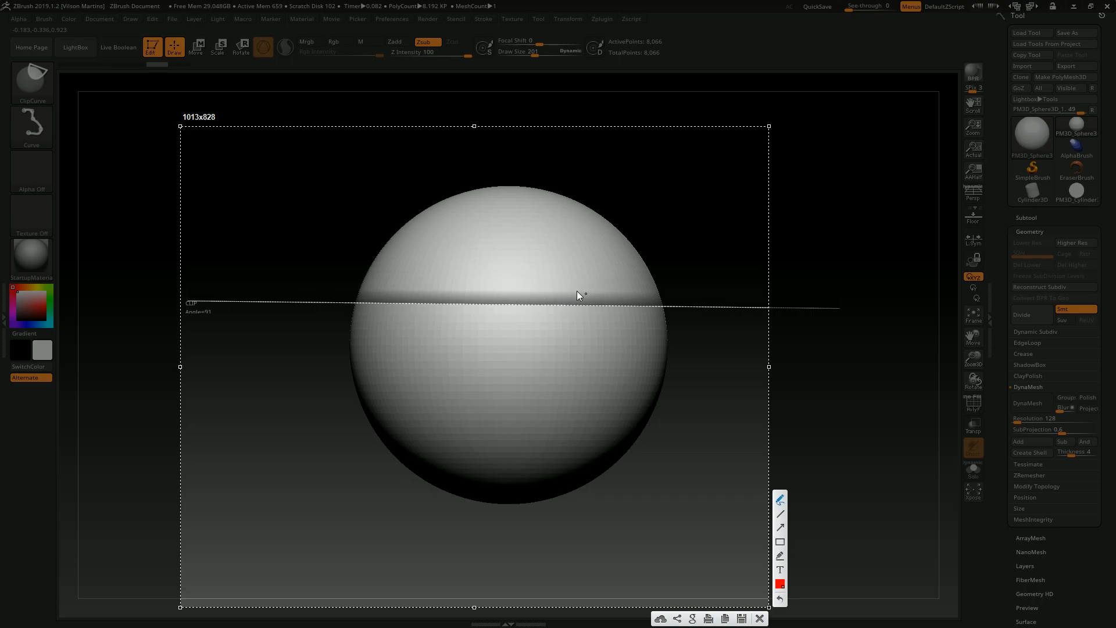
{"action": "mouse_move", "coordinate": [550, 301]}
{"action": "left_mouse_down"}
{"action": "mouse_move", "coordinate": [556, 217]}
{"action": "mouse_move", "coordinate": [563, 226]}
{"action": "left_mouse_up"}
{"action": "mouse_move", "coordinate": [499, 197]}
{"action": "left_mouse_down"}
{"action": "mouse_move", "coordinate": [493, 269]}
{"action": "mouse_move", "coordinate": [508, 267]}
{"action": "left_mouse_up"}
{"action": "key", "text": "Escape"}
{"action": "key", "text": "ctrl+z"}
Try two horizontal ClipCurve cuts across the sphere's middle, undoing each one.
{"action": "left_click_drag", "start_coordinate": [223, 307], "coordinate": [836, 307], "text": "ctrl+shift"}
{"action": "mouse_move", "coordinate": [604, 155]}
{"action": "left_mouse_down"}
{"action": "mouse_move", "coordinate": [717, 220]}
{"action": "mouse_move", "coordinate": [573, 250]}
{"action": "left_mouse_up"}
{"action": "key", "text": "ctrl+z"}
{"action": "left_click_drag", "start_coordinate": [206, 310], "coordinate": [828, 319], "text": "ctrl+shift"}
{"action": "key", "text": "ctrl+z"}
Try ClipCurve near the sphere's top, first keeping only the cap and then the lower body, undoing both cuts.
{"action": "left_click_drag", "start_coordinate": [289, 210], "coordinate": [778, 217], "text": "ctrl+shift"}
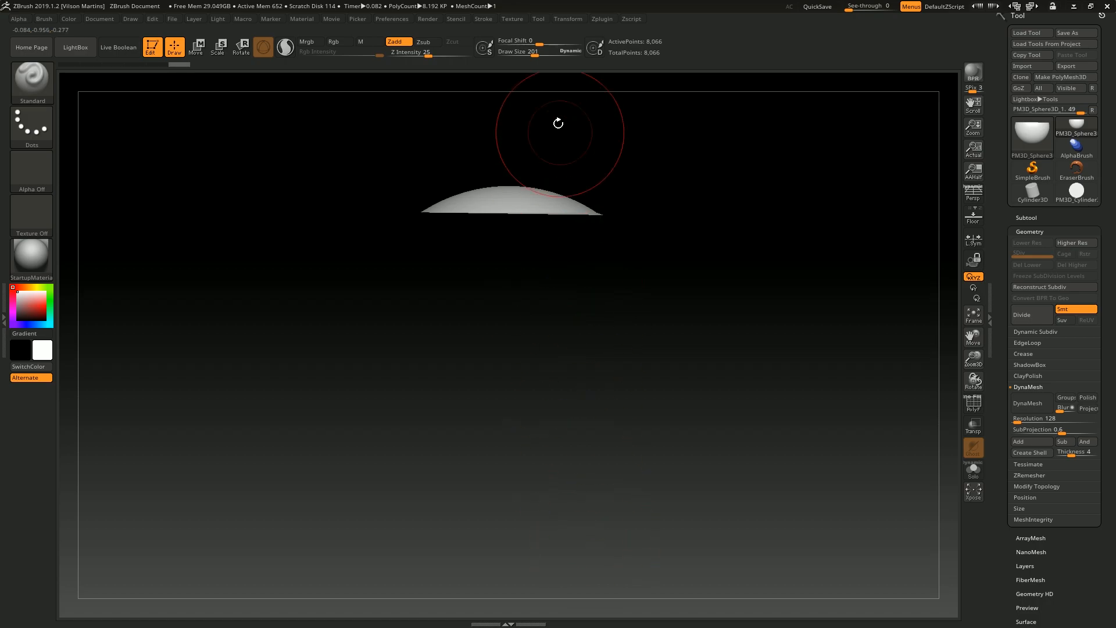
{"action": "left_click_drag", "start_coordinate": [577, 139], "coordinate": [519, 172]}
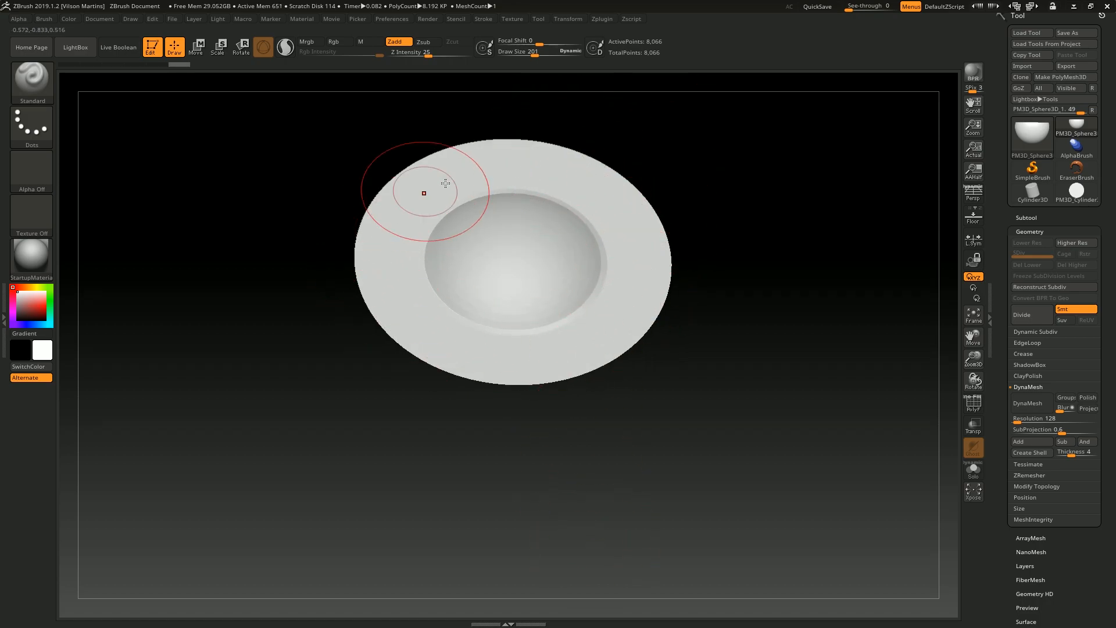
{"action": "left_click_drag", "start_coordinate": [721, 240], "coordinate": [764, 200]}
{"action": "key", "text": "ctrl+z"}
{"action": "left_click_drag", "start_coordinate": [230, 214], "coordinate": [835, 222], "text": "ctrl+shift"}
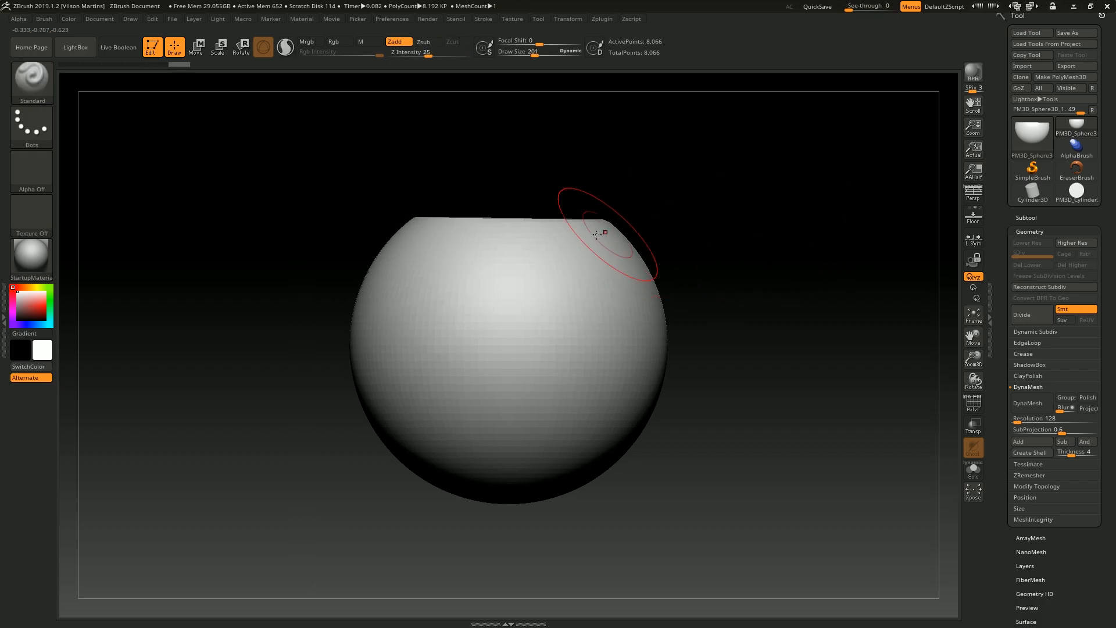
{"action": "key", "text": "ctrl+z"}
Draw a ClipCurve line near the sphere's top, mark upward arrows on a screen capture, and discard both.
{"action": "left_click_drag", "start_coordinate": [249, 228], "coordinate": [895, 215], "text": "ctrl+shift"}
{"action": "key", "text": "Print"}
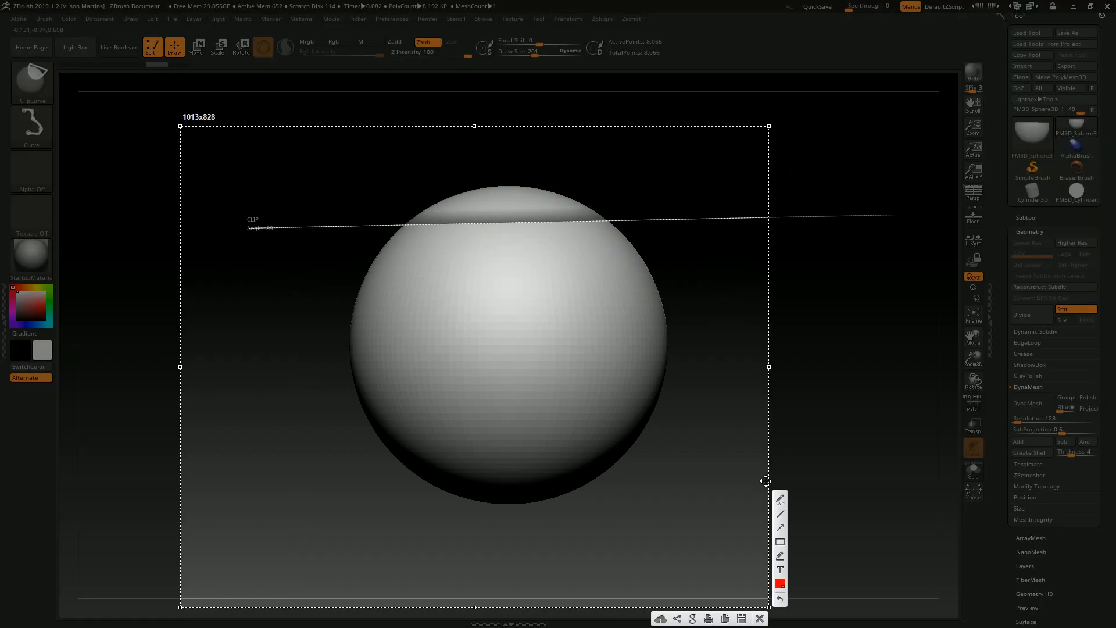
{"action": "left_click_drag", "start_coordinate": [345, 365], "coordinate": [348, 231]}
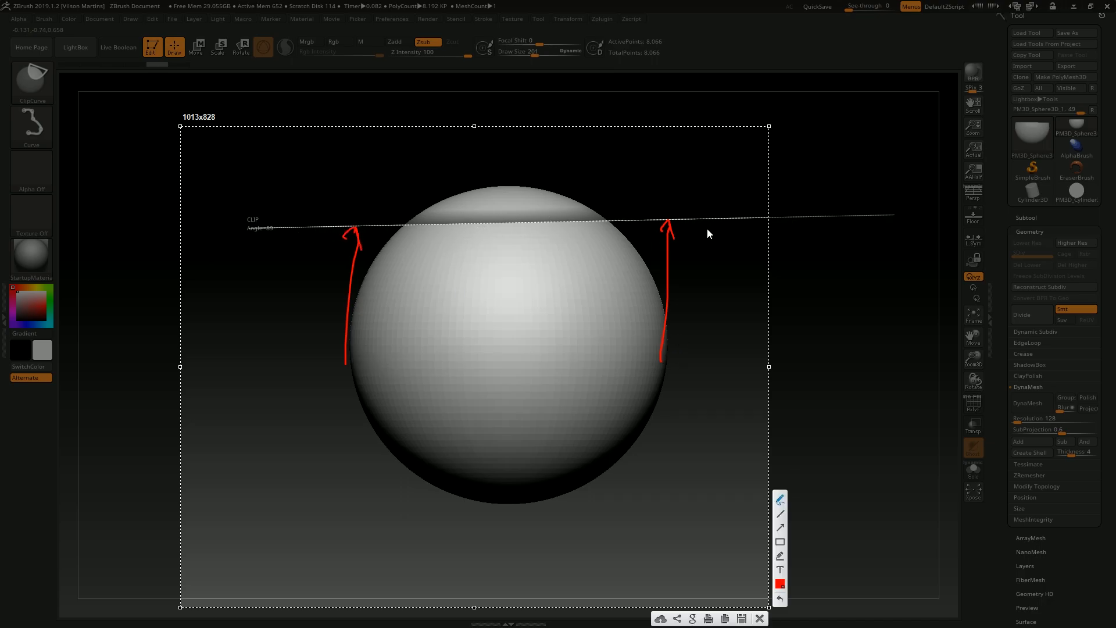
{"action": "key", "text": "Escape"}
{"action": "key", "text": "ctrl+z"}
Mask the sphere's top cap and flatten the unmasked lower part vertically to about 0.1 at the mask's edge.
{"action": "left_click_drag", "start_coordinate": [228, 527], "coordinate": [798, 224], "text": "ctrl"}
{"action": "left_click", "coordinate": [797, 220], "text": "ctrl"}
{"action": "key", "text": "w"}
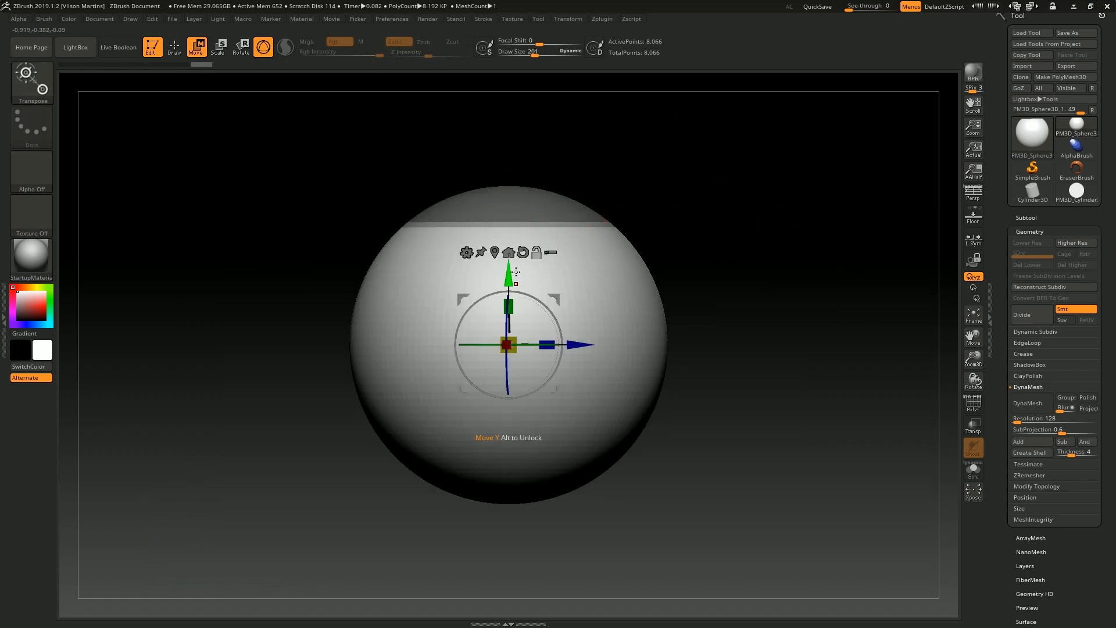
{"action": "left_click_drag", "start_coordinate": [509, 296], "coordinate": [515, 348], "text": "alt"}
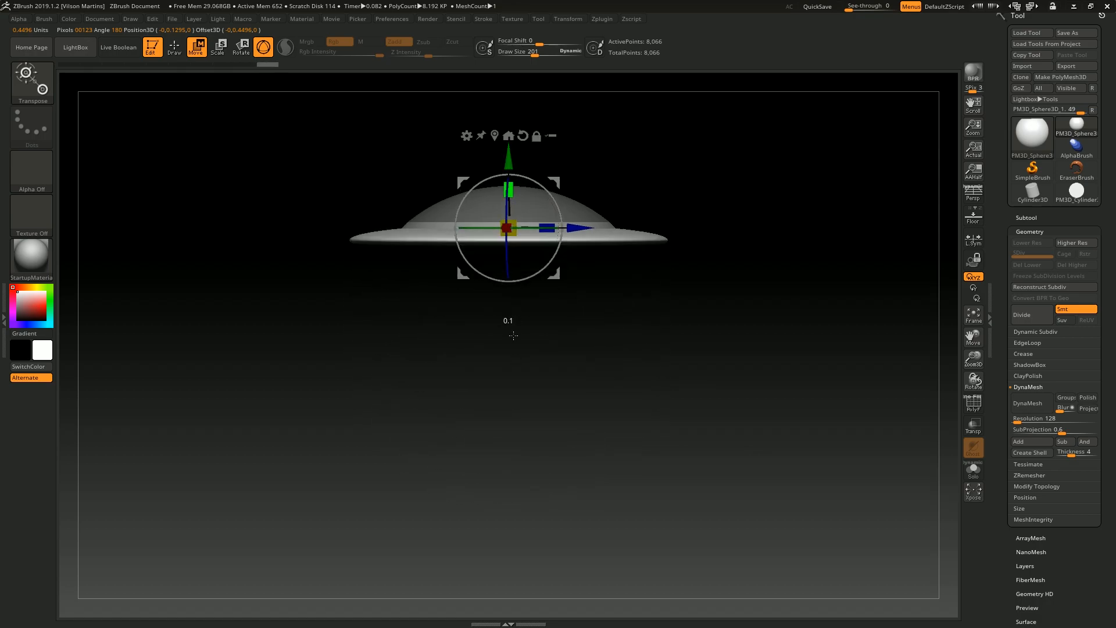
Flatten the unmasked lower part completely, bring it level with the cap's edge, and inspect the shape and its wireframe from below.
{"action": "left_click_drag", "start_coordinate": [515, 194], "coordinate": [501, 293]}
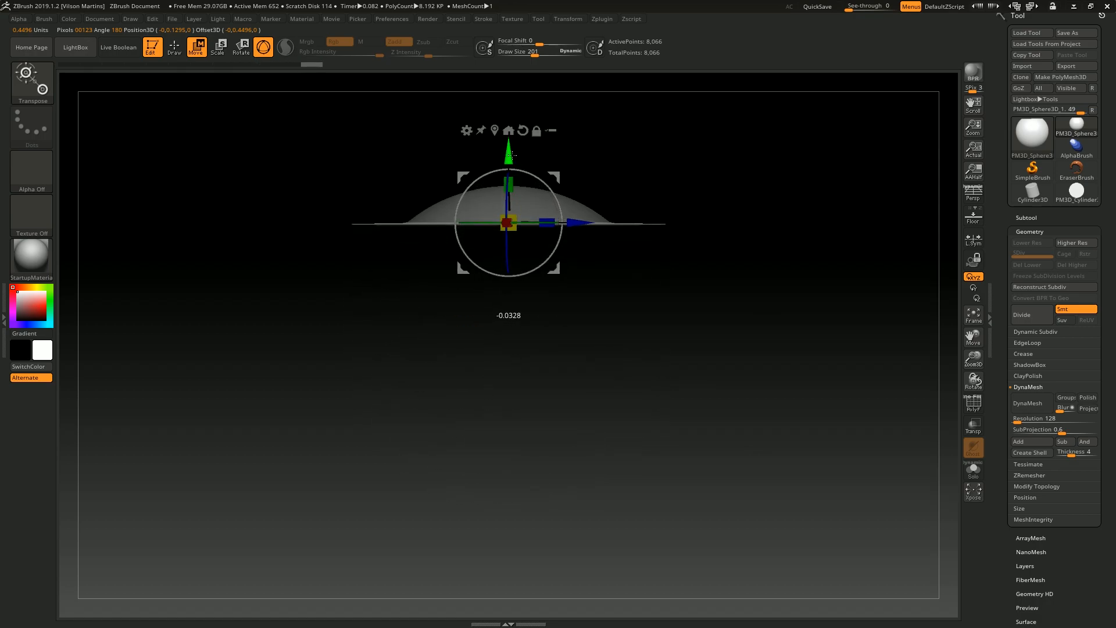
{"action": "key", "text": "q"}
{"action": "left_click_drag", "start_coordinate": [753, 157], "coordinate": [603, 270]}
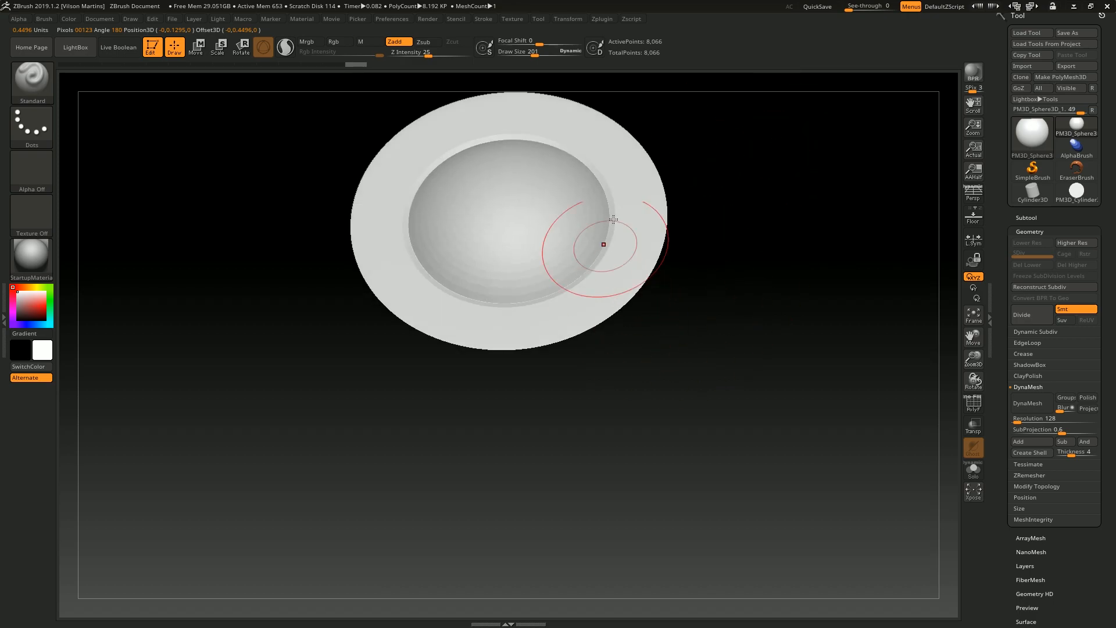
{"action": "key", "text": "shift+f"}
{"action": "key", "text": "shift+f"}
{"action": "mouse_move", "coordinate": [806, 238]}
{"action": "left_mouse_down", "text": "shift"}
{"action": "mouse_move", "coordinate": [756, 175]}
{"action": "mouse_move", "coordinate": [673, 228]}
{"action": "left_mouse_up", "text": "shift"}
Undo the flattening and mask to restore the full sphere, and try one horizontal clip across its upper part, undoing it too.
{"action": "key", "text": "ctrl+z"}
{"action": "key", "text": "ctrl+z"}
{"action": "key", "text": "ctrl+z"}
{"action": "mouse_move", "coordinate": [779, 239]}
{"action": "left_mouse_down", "text": "ctrl+shift"}
{"action": "mouse_move", "coordinate": [89, 254]}
{"action": "mouse_move", "coordinate": [113, 252]}
{"action": "left_mouse_up", "text": "ctrl+shift"}
{"action": "key", "text": "ctrl+z"}
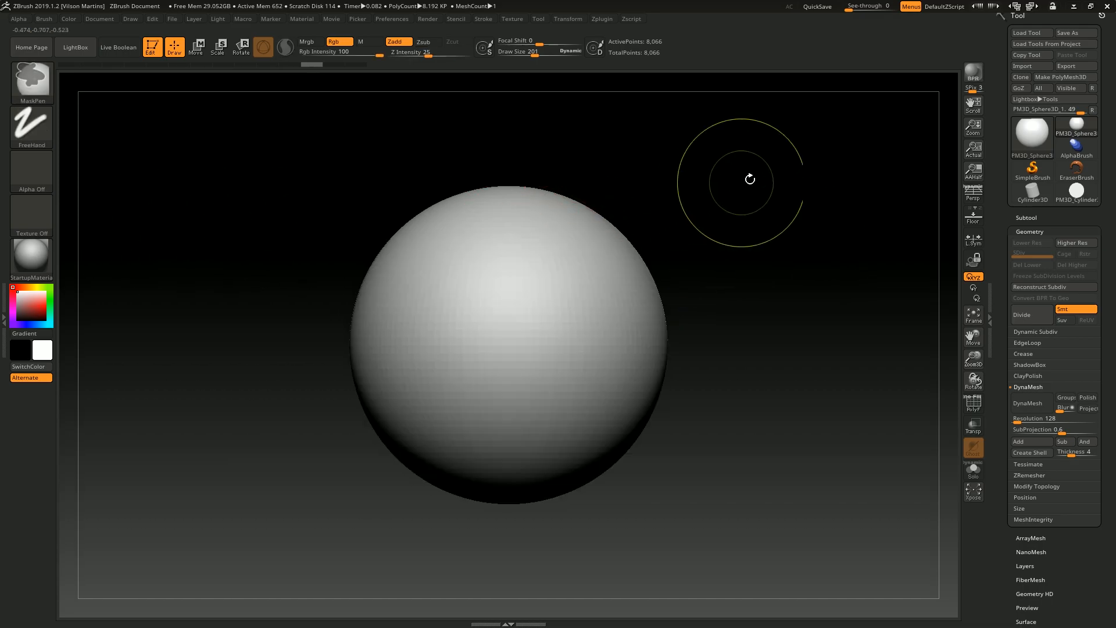
Try L-shaped ClipCurve cuts on the sphere's upper right, first with a curved bend and again with a sharp corner, undoing both.
{"action": "mouse_move", "coordinate": [318, 170]}
{"action": "left_mouse_down", "text": "ctrl+shift"}
{"action": "mouse_move", "coordinate": [698, 319]}
{"action": "mouse_move", "coordinate": [443, 374]}
{"action": "mouse_move", "coordinate": [500, 387]}
{"action": "mouse_move", "coordinate": [669, 289]}
{"action": "mouse_move", "coordinate": [802, 287]}
{"action": "mouse_move", "coordinate": [347, 454]}
{"action": "mouse_move", "coordinate": [704, 291]}
{"action": "mouse_move", "coordinate": [699, 268]}
{"action": "mouse_move", "coordinate": [423, 359]}
{"action": "left_mouse_up", "text": "ctrl+shift"}
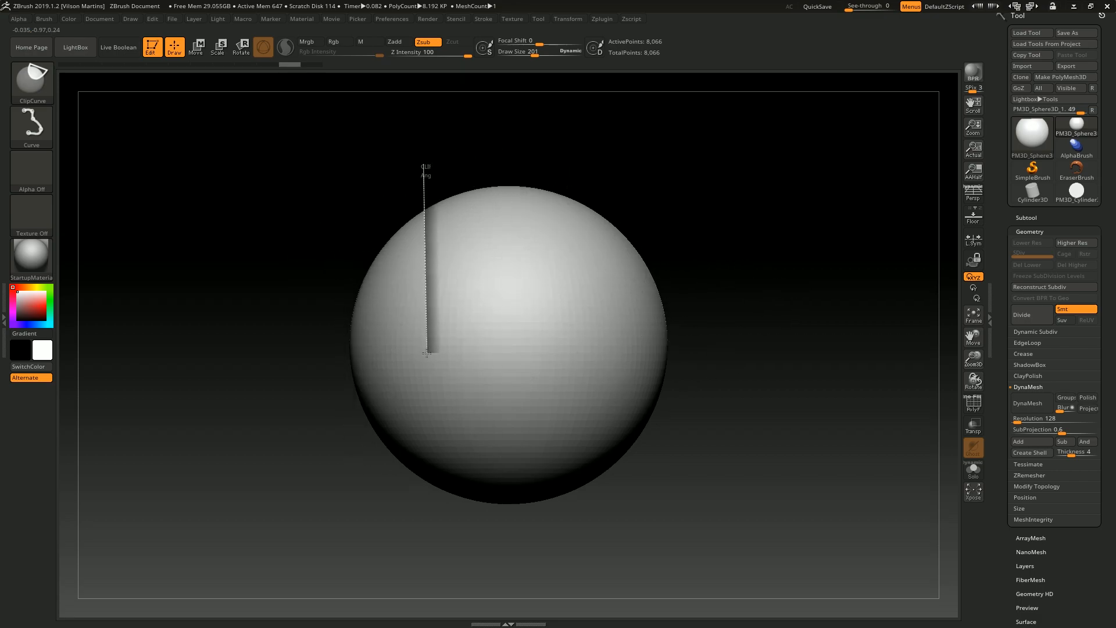
{"action": "mouse_move", "coordinate": [431, 348]}
{"action": "left_mouse_down", "text": "ctrl+shift"}
{"action": "mouse_move", "coordinate": [575, 429]}
{"action": "mouse_move", "coordinate": [698, 331]}
{"action": "mouse_move", "coordinate": [726, 369]}
{"action": "mouse_move", "coordinate": [695, 375]}
{"action": "left_mouse_up", "text": "ctrl+shift"}
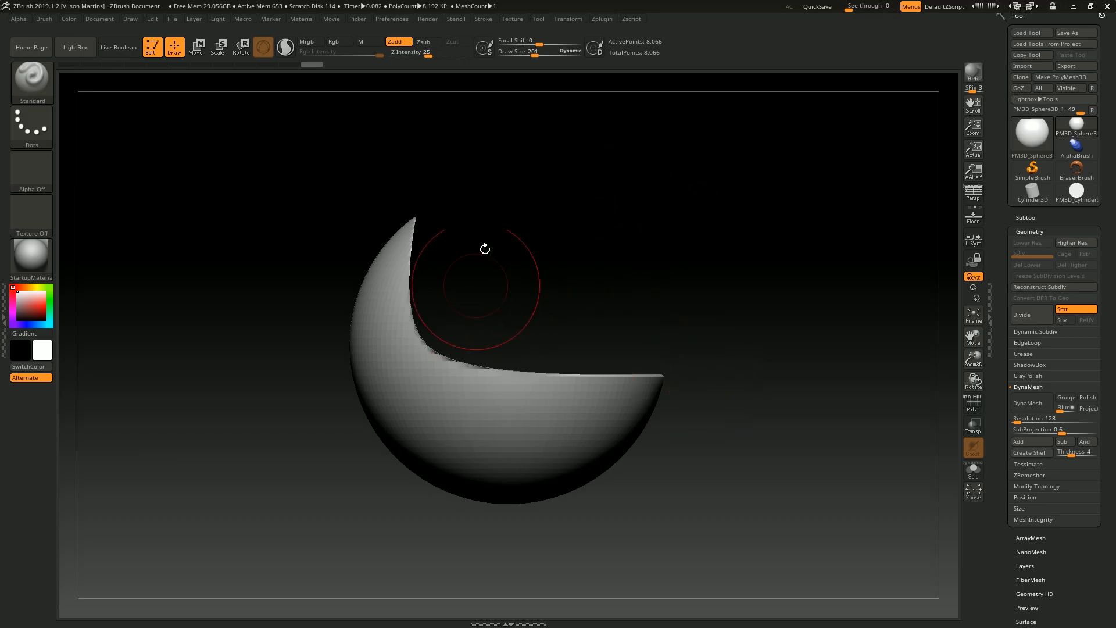
{"action": "left_click_drag", "start_coordinate": [451, 291], "coordinate": [605, 229]}
{"action": "key", "text": "ctrl+z"}
{"action": "mouse_move", "coordinate": [420, 172]}
{"action": "left_mouse_down", "text": "ctrl+shift"}
{"action": "mouse_move", "coordinate": [439, 363]}
{"action": "mouse_move", "coordinate": [422, 358]}
{"action": "mouse_move", "coordinate": [668, 349]}
{"action": "mouse_move", "coordinate": [675, 364]}
{"action": "mouse_move", "coordinate": [750, 365]}
{"action": "left_mouse_up", "text": "ctrl+shift"}
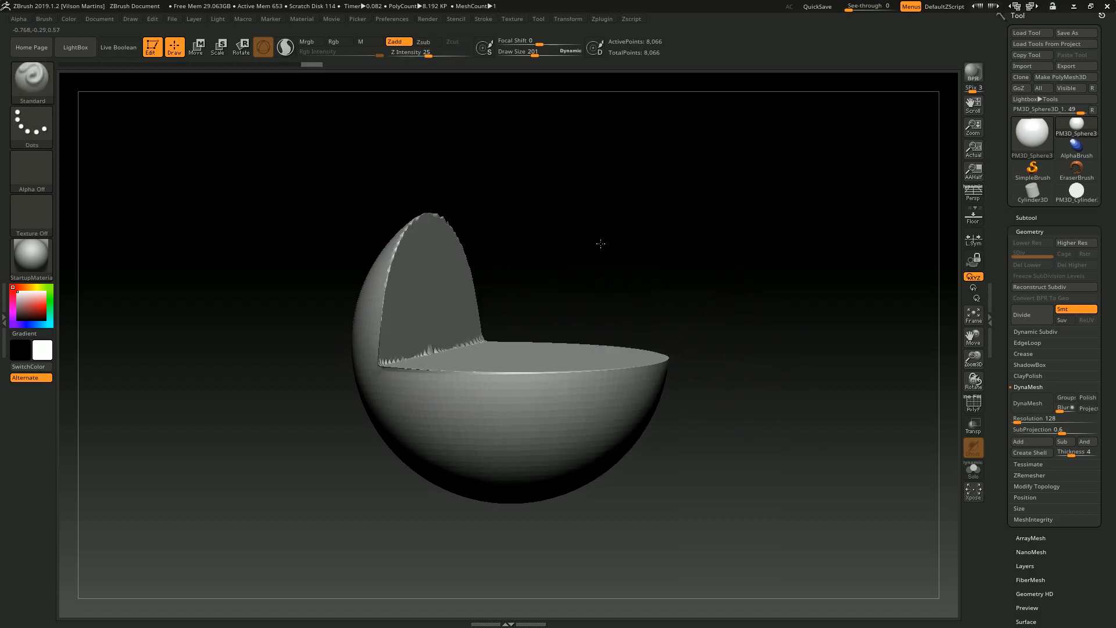
{"action": "key", "text": "ctrl+z"}
Try a stepped ClipCurve line descending from the sphere's top toward its right side, inspect the cut, and undo it.
{"action": "mouse_move", "coordinate": [411, 163]}
{"action": "left_mouse_down", "text": "ctrl+shift"}
{"action": "mouse_move", "coordinate": [429, 319]}
{"action": "mouse_move", "coordinate": [467, 275]}
{"action": "left_mouse_up", "text": "ctrl+shift"}
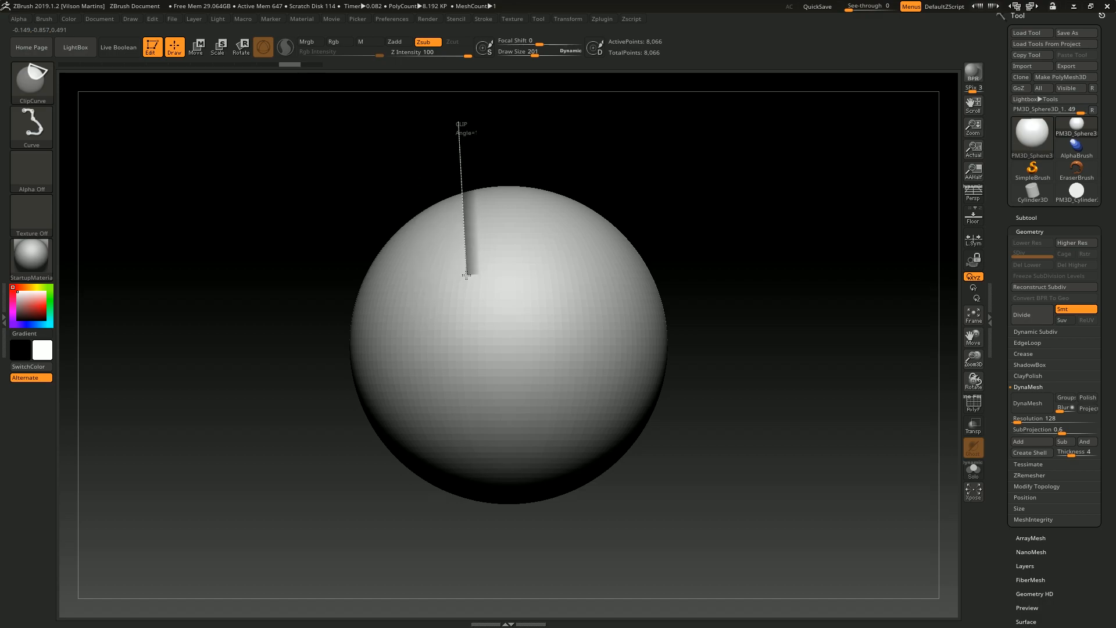
{"action": "left_click_drag", "start_coordinate": [591, 280], "coordinate": [622, 399], "text": "ctrl+shift"}
{"action": "left_click_drag", "start_coordinate": [523, 236], "coordinate": [646, 339]}
{"action": "key", "text": "ctrl+z"}
Try a ClipCurve line from the sphere's upper left to below its base, inspect it from several angles, and undo it.
{"action": "mouse_move", "coordinate": [377, 180]}
{"action": "left_mouse_down", "text": "ctrl+shift"}
{"action": "mouse_move", "coordinate": [381, 391]}
{"action": "mouse_move", "coordinate": [537, 399]}
{"action": "mouse_move", "coordinate": [584, 560]}
{"action": "left_mouse_up", "text": "ctrl+shift"}
{"action": "mouse_move", "coordinate": [693, 482]}
{"action": "left_mouse_down"}
{"action": "mouse_move", "coordinate": [740, 377]}
{"action": "mouse_move", "coordinate": [721, 349]}
{"action": "left_mouse_up"}
{"action": "mouse_move", "coordinate": [640, 314]}
{"action": "left_mouse_down"}
{"action": "mouse_move", "coordinate": [601, 221]}
{"action": "mouse_move", "coordinate": [615, 301]}
{"action": "left_mouse_up"}
{"action": "mouse_move", "coordinate": [621, 353]}
{"action": "left_mouse_down"}
{"action": "mouse_move", "coordinate": [528, 256]}
{"action": "mouse_move", "coordinate": [696, 256]}
{"action": "left_mouse_up"}
{"action": "key", "text": "ctrl+z"}
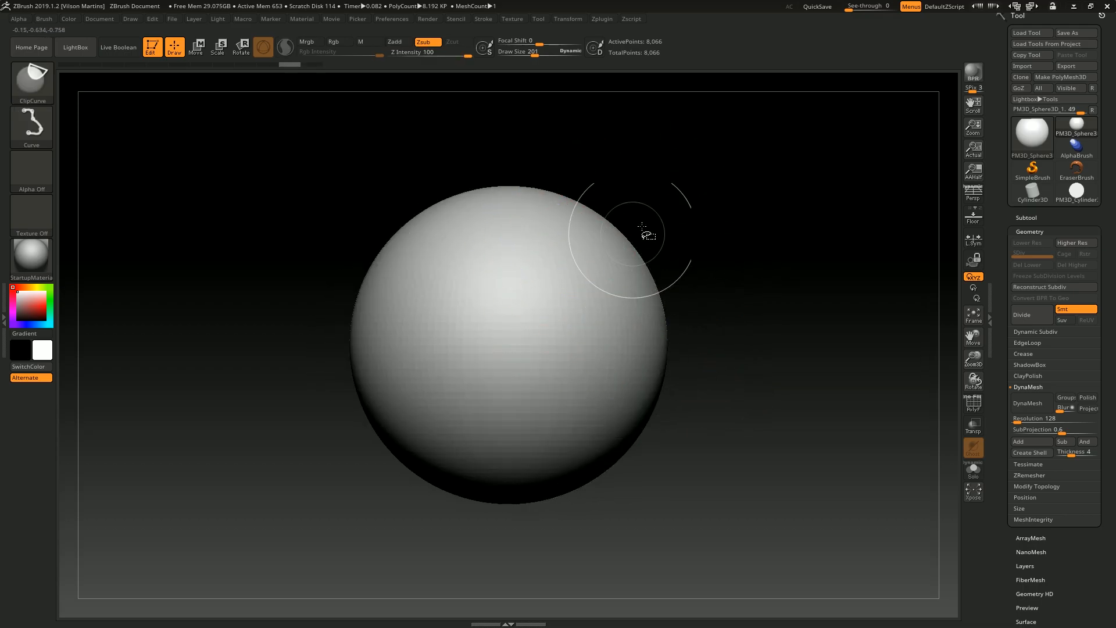
Switch to the PM3D_Cylinder tool, trim its round profile with a ClipCircleCenter circle drawn from the middle, and inspect the end face.
{"action": "left_click", "coordinate": [1039, 195]}
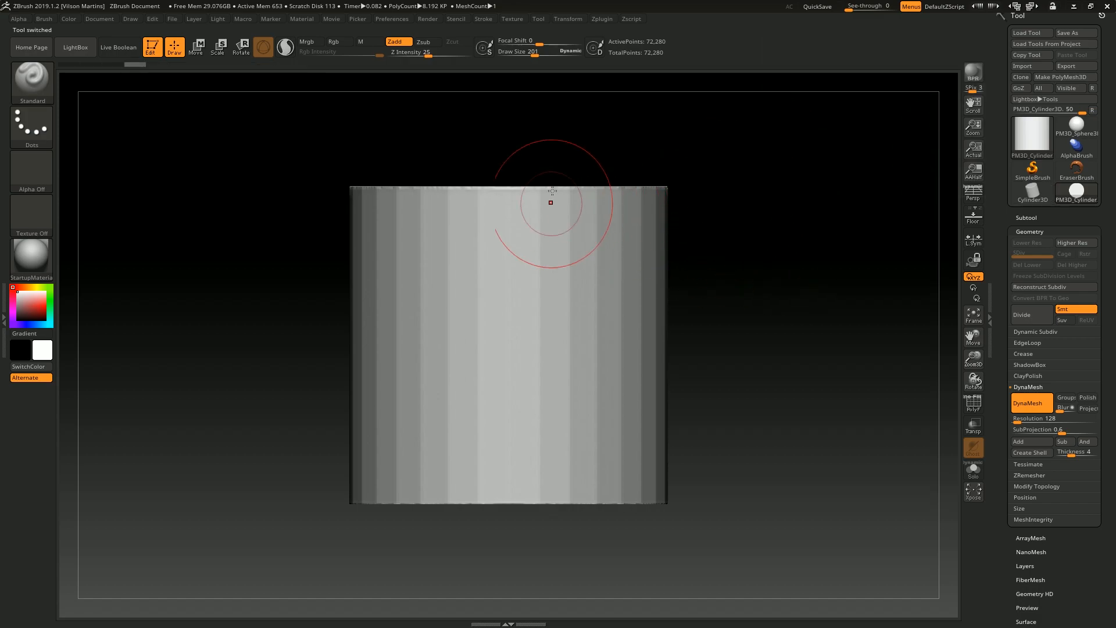
{"action": "left_click_drag", "start_coordinate": [750, 137], "coordinate": [748, 279], "text": "shift"}
{"action": "left_click", "coordinate": [32, 83], "text": "ctrl+shift"}
{"action": "left_click", "coordinate": [137, 139], "text": "ctrl+shift"}
{"action": "mouse_move", "coordinate": [501, 336]}
{"action": "left_mouse_down", "text": "ctrl+shift"}
{"action": "mouse_move", "coordinate": [613, 212]}
{"action": "mouse_move", "coordinate": [654, 187]}
{"action": "left_mouse_up", "text": "ctrl+shift"}
{"action": "left_click_drag", "start_coordinate": [669, 189], "coordinate": [719, 224], "text": "shift"}
{"action": "left_click_drag", "start_coordinate": [570, 192], "coordinate": [645, 232], "text": "alt"}
{"action": "left_click_drag", "start_coordinate": [727, 232], "coordinate": [645, 235]}
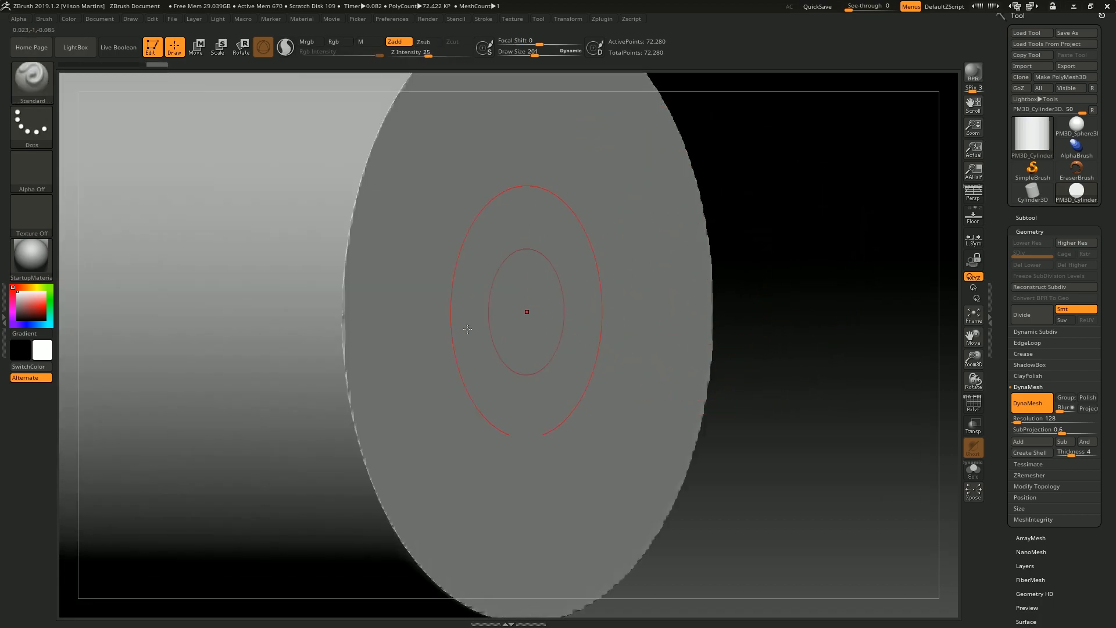
{"action": "left_click_drag", "start_coordinate": [750, 262], "coordinate": [739, 198], "text": "alt"}
{"action": "left_click_drag", "start_coordinate": [669, 192], "coordinate": [750, 189], "text": "shift"}
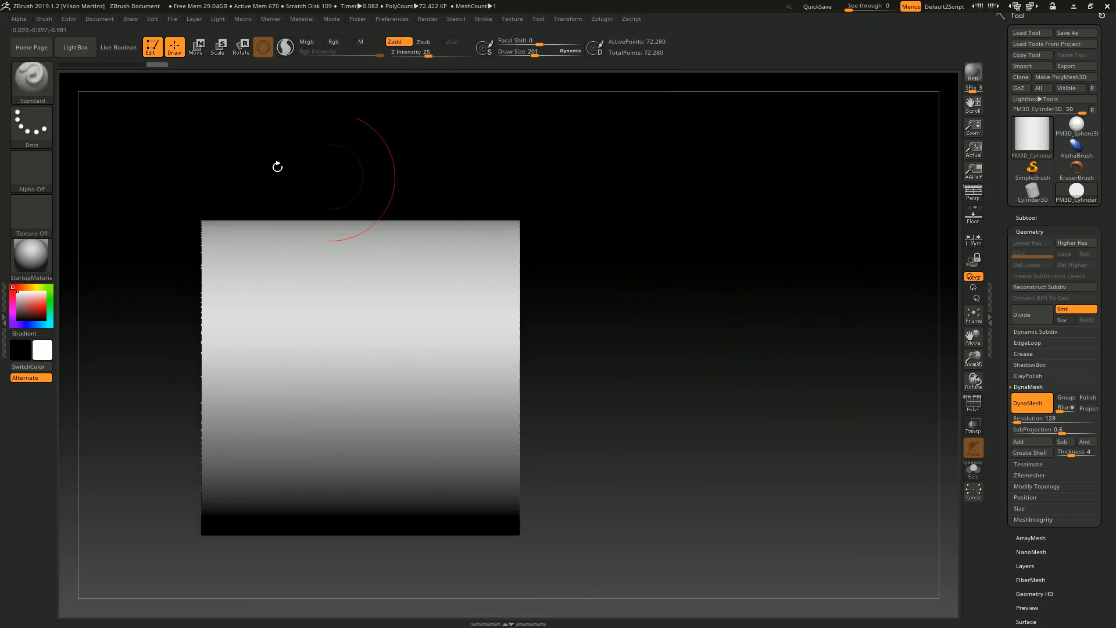
Try a vertical ClipCurve line beside the cylinder's flat end, inspect the face up close, and undo the clips made on the cylinder.
{"action": "left_click", "coordinate": [37, 90], "text": "ctrl+shift"}
{"action": "left_click", "coordinate": [180, 142]}
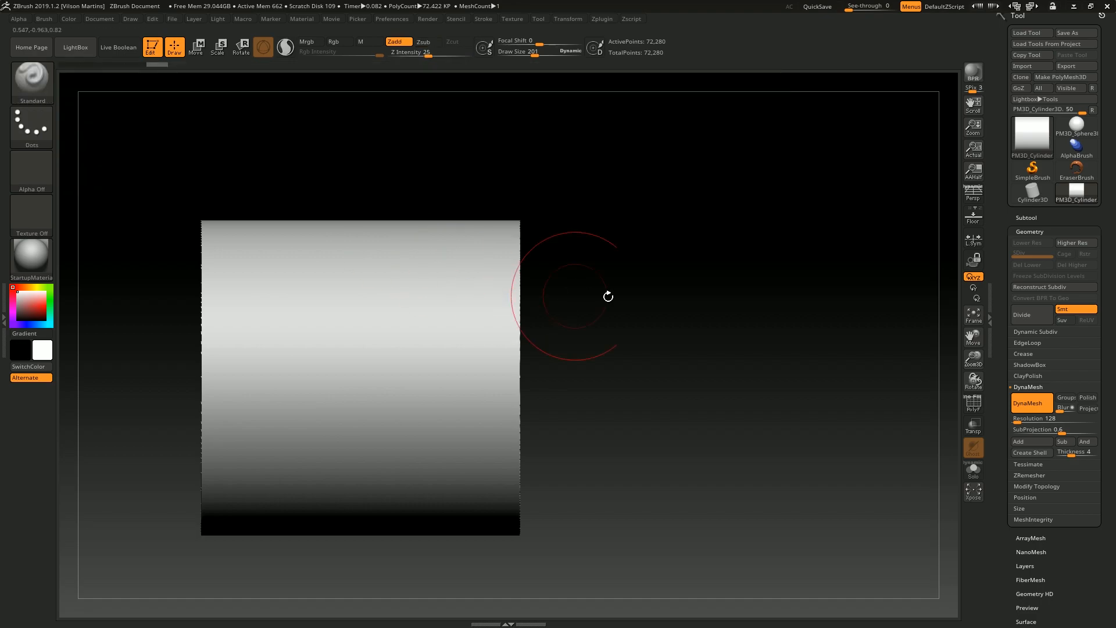
{"action": "mouse_move", "coordinate": [548, 142]}
{"action": "left_mouse_down", "text": "ctrl+shift"}
{"action": "mouse_move", "coordinate": [553, 582]}
{"action": "mouse_move", "coordinate": [535, 548]}
{"action": "left_mouse_up", "text": "ctrl+shift"}
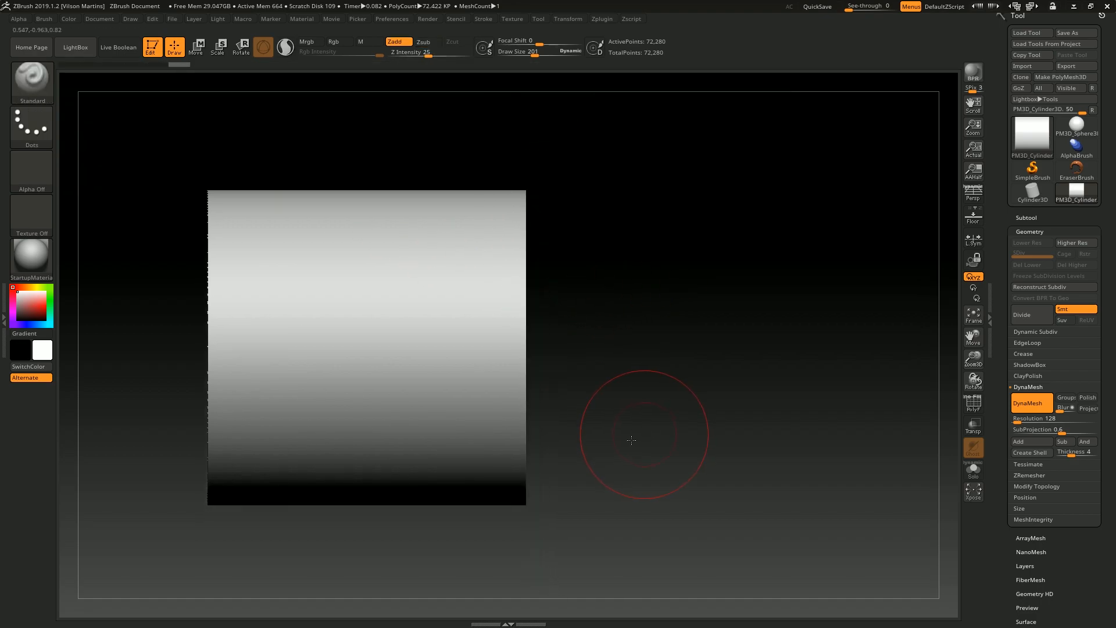
{"action": "left_click_drag", "start_coordinate": [779, 250], "coordinate": [744, 248]}
{"action": "left_click_drag", "start_coordinate": [743, 248], "coordinate": [698, 407], "text": "alt"}
{"action": "right_click_drag", "start_coordinate": [529, 480], "coordinate": [724, 367], "text": "alt"}
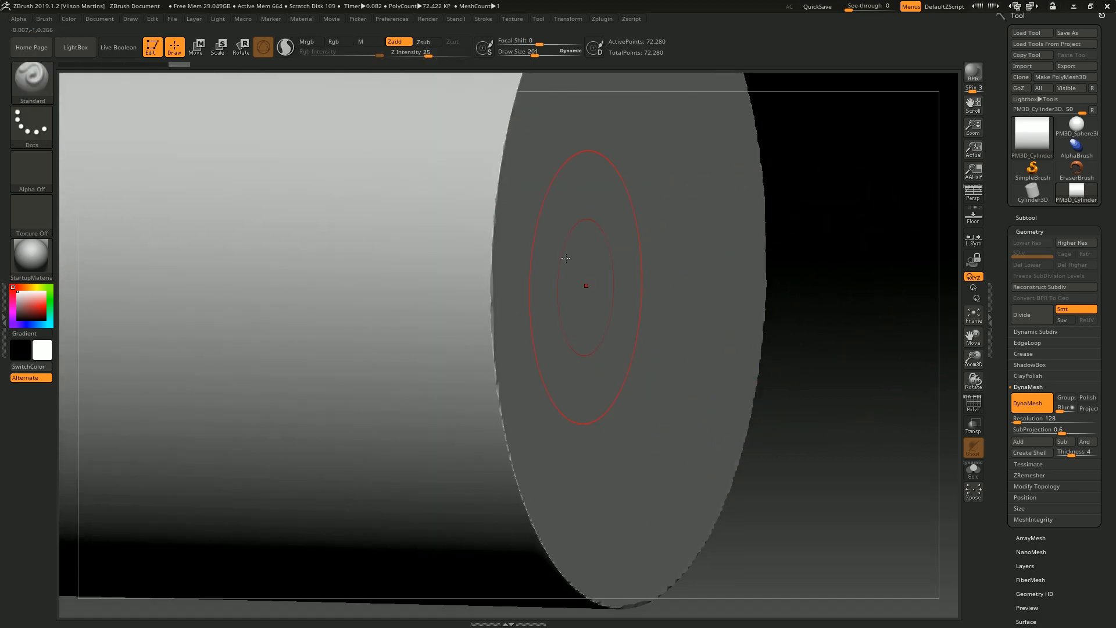
{"action": "key", "text": "ctrl+z"}
{"action": "key", "text": "ctrl+z"}
Replace the gizmo with the Transpose line and place a line on the cylinder's flat end face.
{"action": "right_click_drag", "start_coordinate": [842, 277], "coordinate": [427, 264], "text": "alt"}
{"action": "key", "text": "w"}
{"action": "key", "text": "y"}
{"action": "left_click", "coordinate": [573, 421]}
{"action": "right_click_drag", "start_coordinate": [587, 407], "coordinate": [589, 347], "text": "shift"}
{"action": "right_click_drag", "start_coordinate": [793, 267], "coordinate": [610, 299]}
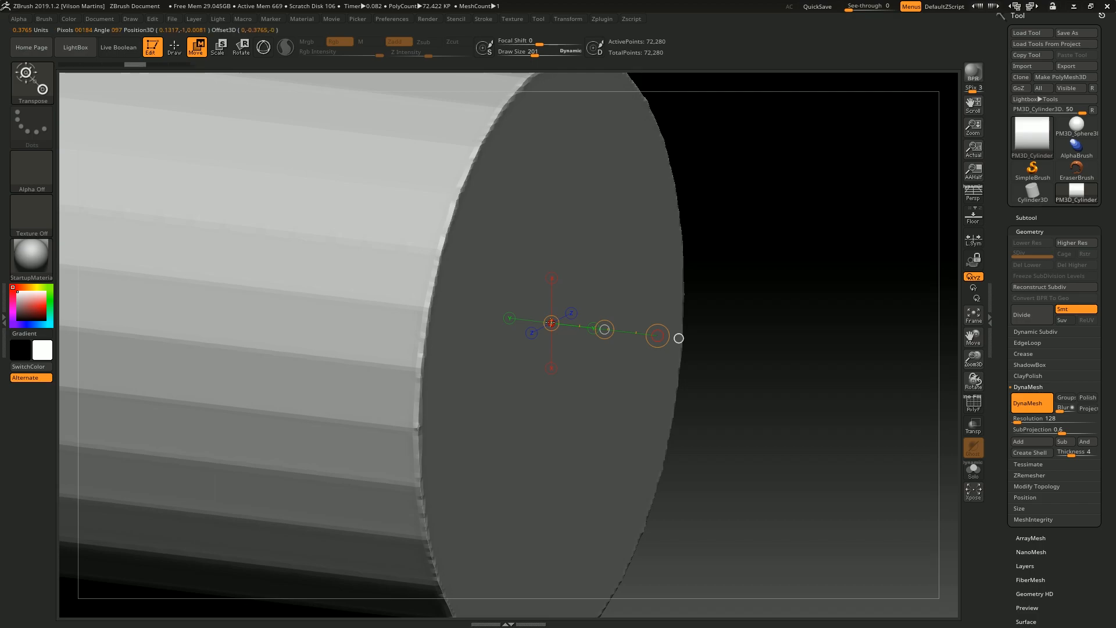
{"action": "left_click_drag", "start_coordinate": [549, 323], "coordinate": [542, 323]}
Return to Draw mode, view the whole cylinder from another angle, and switch back to the sphere tool.
{"action": "key", "text": "q"}
{"action": "key", "text": "f"}
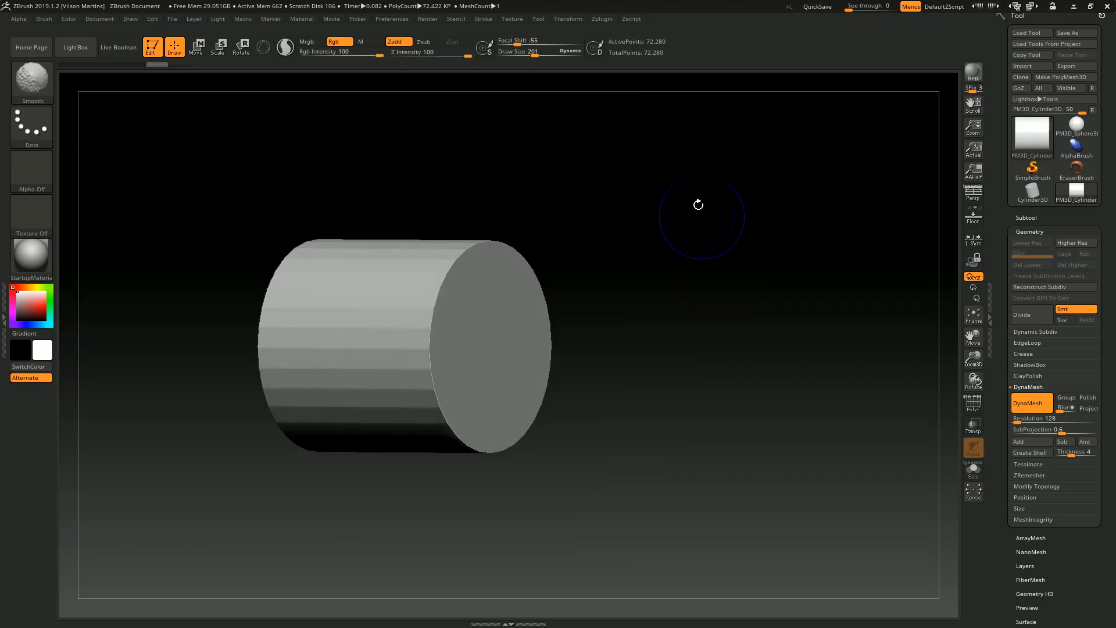
{"action": "key", "text": "f"}
{"action": "right_click_drag", "start_coordinate": [672, 208], "coordinate": [600, 222]}
{"action": "key", "text": "f"}
{"action": "left_click_drag", "start_coordinate": [777, 192], "coordinate": [665, 213]}
{"action": "left_click_drag", "start_coordinate": [693, 160], "coordinate": [773, 167]}
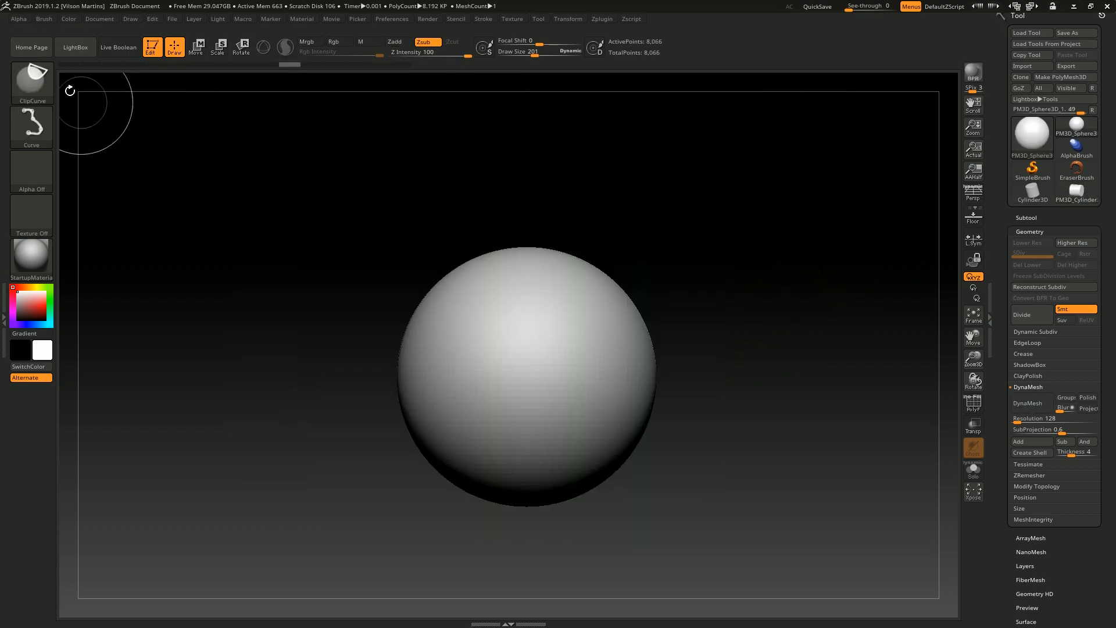
Select the ClipRect brush and try two rectangular clips covering the sphere's upper-left area, undoing each one.
{"action": "left_click", "coordinate": [32, 82], "text": "ctrl+shift"}
{"action": "left_click", "coordinate": [237, 151]}
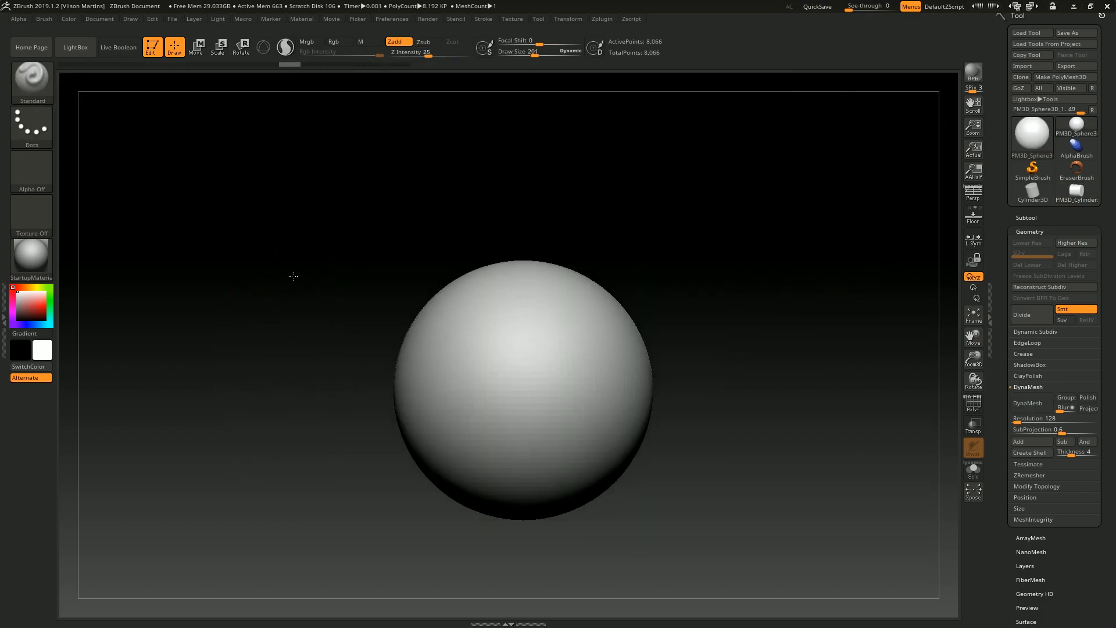
{"action": "left_click_drag", "start_coordinate": [237, 124], "coordinate": [553, 368], "text": "ctrl+shift"}
{"action": "key", "text": "ctrl+z"}
{"action": "left_click_drag", "start_coordinate": [274, 125], "coordinate": [583, 391], "text": "ctrl+shift"}
{"action": "left_click_drag", "start_coordinate": [715, 212], "coordinate": [739, 256]}
{"action": "key", "text": "ctrl+z"}
Try an inverted ClipRect that pushes out the sphere's upper-left quarter, inspect the resulting walls from several angles, and undo it.
{"action": "left_click_drag", "start_coordinate": [191, 127], "coordinate": [519, 371], "text": "ctrl+alt+shift"}
{"action": "left_click_drag", "start_coordinate": [722, 264], "coordinate": [503, 174]}
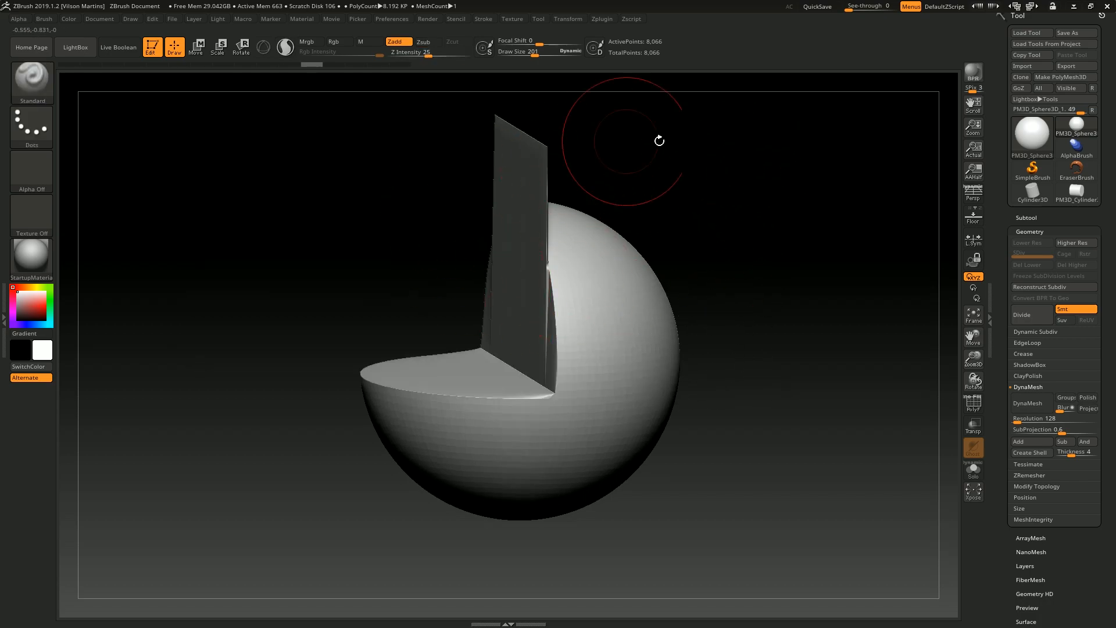
{"action": "left_click_drag", "start_coordinate": [639, 140], "coordinate": [589, 261], "text": "shift"}
{"action": "left_click_drag", "start_coordinate": [507, 387], "coordinate": [651, 110]}
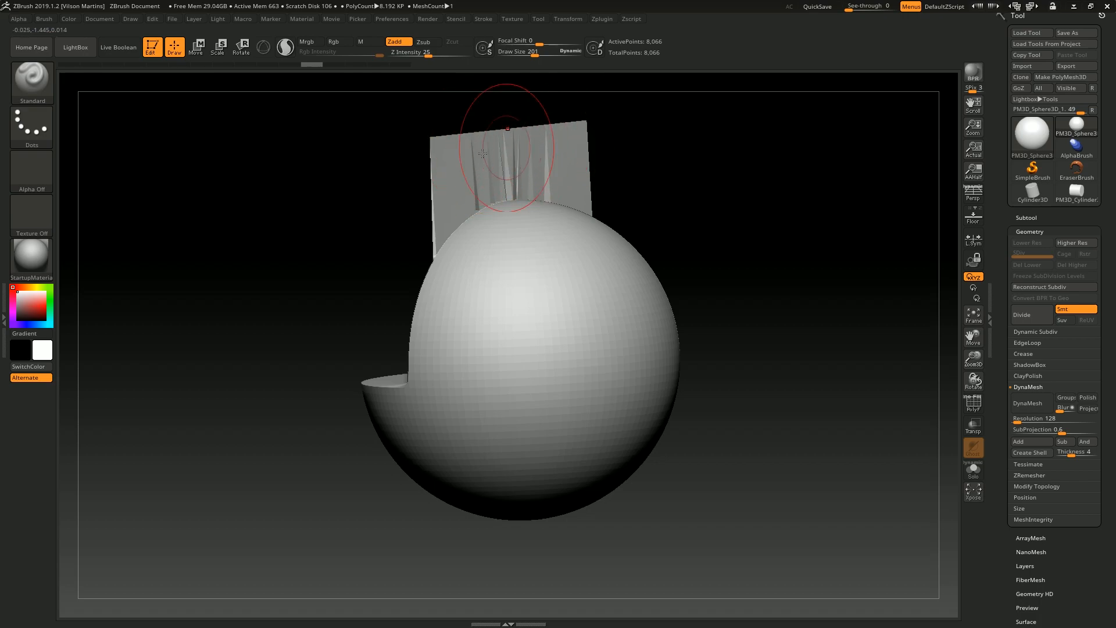
{"action": "key", "text": "ctrl+z"}
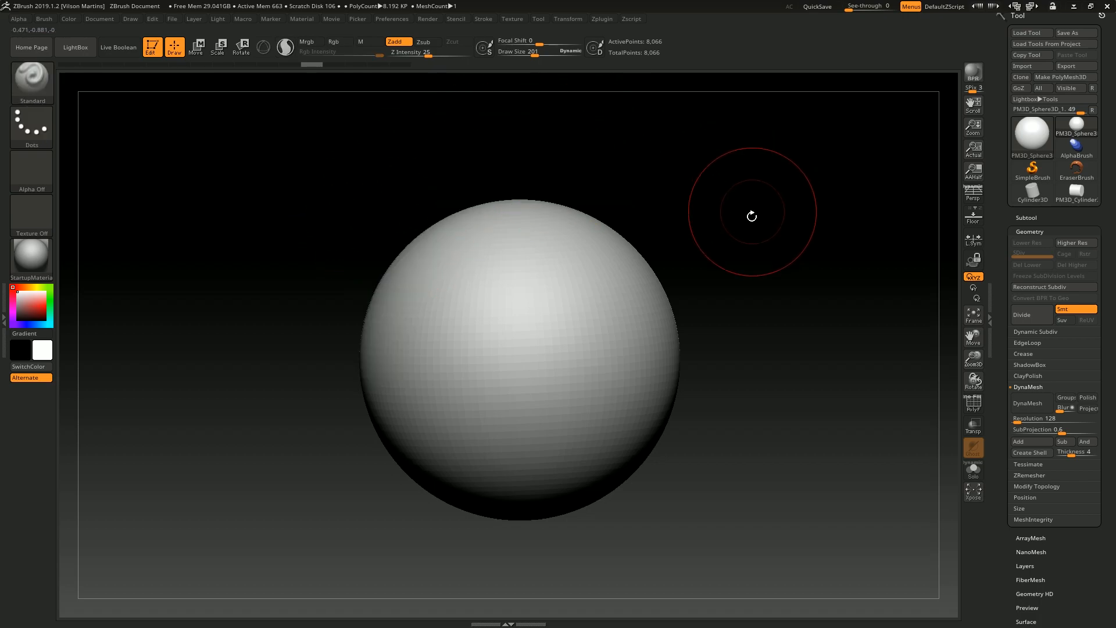
Try three more ClipRect rectangles over the sphere's upper-left part, undoing each one.
{"action": "mouse_move", "coordinate": [321, 200]}
{"action": "left_mouse_down", "text": "ctrl+shift"}
{"action": "mouse_move", "coordinate": [436, 320]}
{"action": "mouse_move", "coordinate": [616, 400]}
{"action": "left_mouse_up", "text": "ctrl+shift"}
{"action": "key", "text": "ctrl+z"}
{"action": "left_click_drag", "start_coordinate": [346, 215], "coordinate": [624, 401], "text": "ctrl+shift"}
{"action": "left_click_drag", "start_coordinate": [666, 203], "coordinate": [671, 254], "text": "alt"}
{"action": "key", "text": "ctrl+z"}
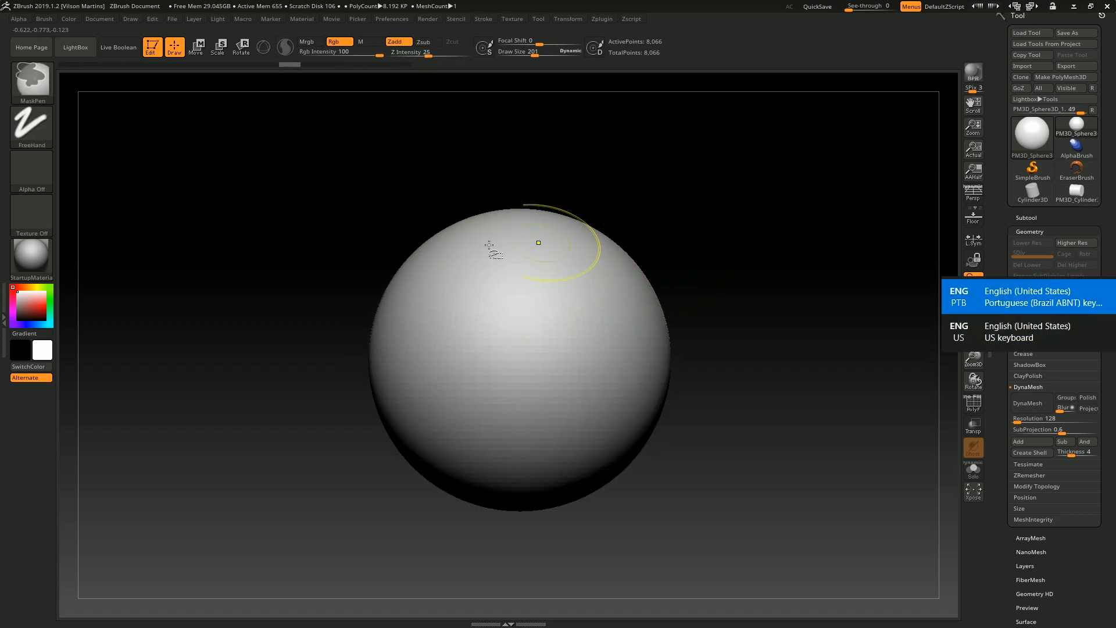
{"action": "left_click_drag", "start_coordinate": [252, 192], "coordinate": [578, 392], "text": "ctrl+shift"}
{"action": "left_click_drag", "start_coordinate": [716, 230], "coordinate": [587, 208]}
{"action": "key", "text": "ctrl+z"}
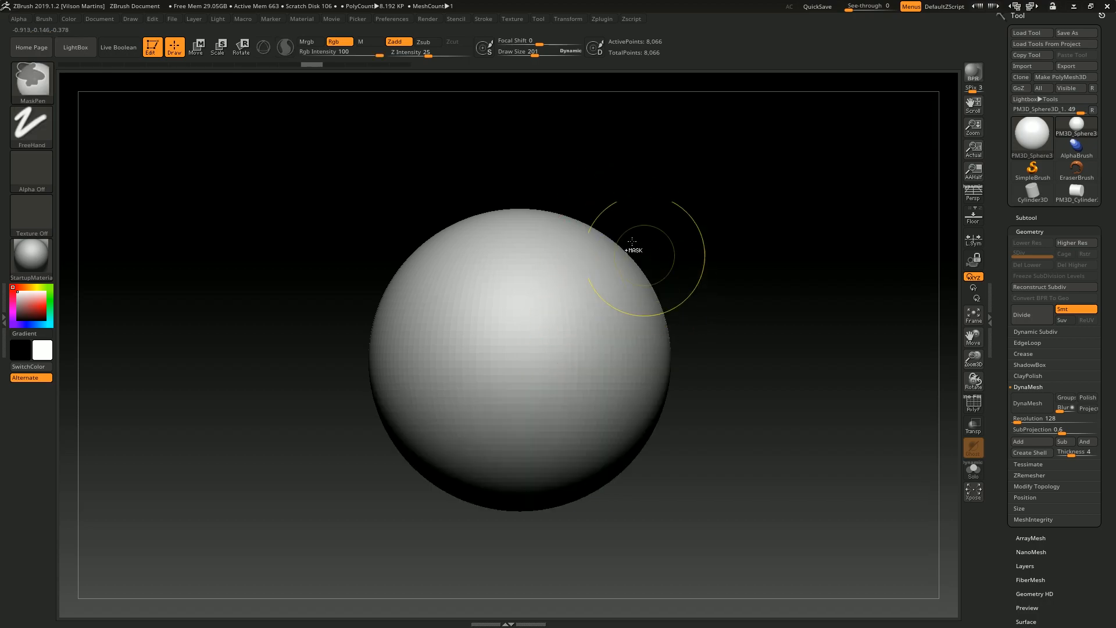
Select ClipCurve, try one vertical and one horizontal cut through the sphere, and undo both.
{"action": "left_click", "coordinate": [33, 83], "text": "ctrl+shift"}
{"action": "left_click", "coordinate": [194, 147]}
{"action": "left_click_drag", "start_coordinate": [563, 153], "coordinate": [588, 587], "text": "ctrl+shift"}
{"action": "mouse_move", "coordinate": [713, 401]}
{"action": "left_mouse_down", "text": "ctrl+shift"}
{"action": "mouse_move", "coordinate": [660, 411]}
{"action": "mouse_move", "coordinate": [177, 402]}
{"action": "left_mouse_up", "text": "ctrl+shift"}
{"action": "key", "text": "ctrl+z"}
{"action": "key", "text": "ctrl+z"}
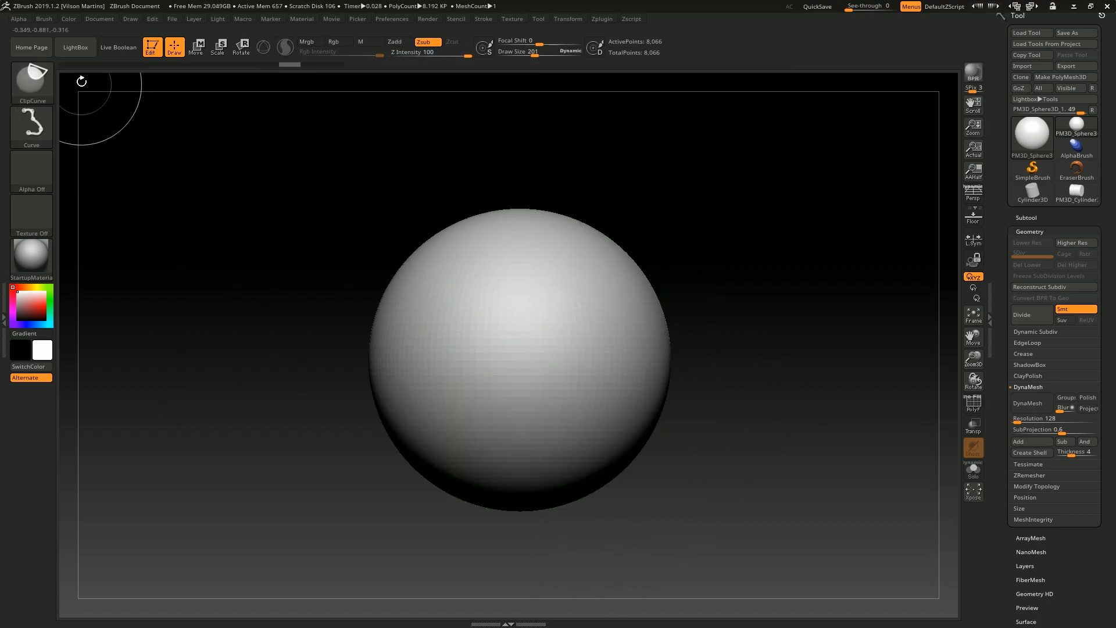
Select the ClipCircle brush and examine its Circle stroke's Square and Center options alongside the other clip brushes.
{"action": "left_click", "coordinate": [36, 82], "text": "ctrl+shift"}
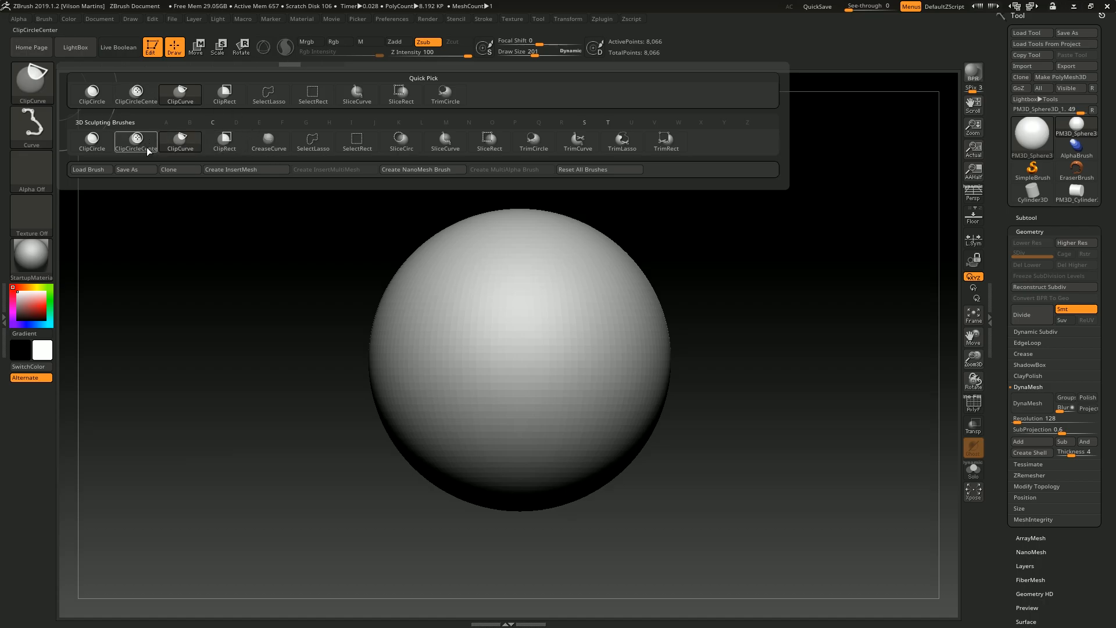
{"action": "left_click", "coordinate": [96, 151]}
{"action": "left_click", "coordinate": [32, 125]}
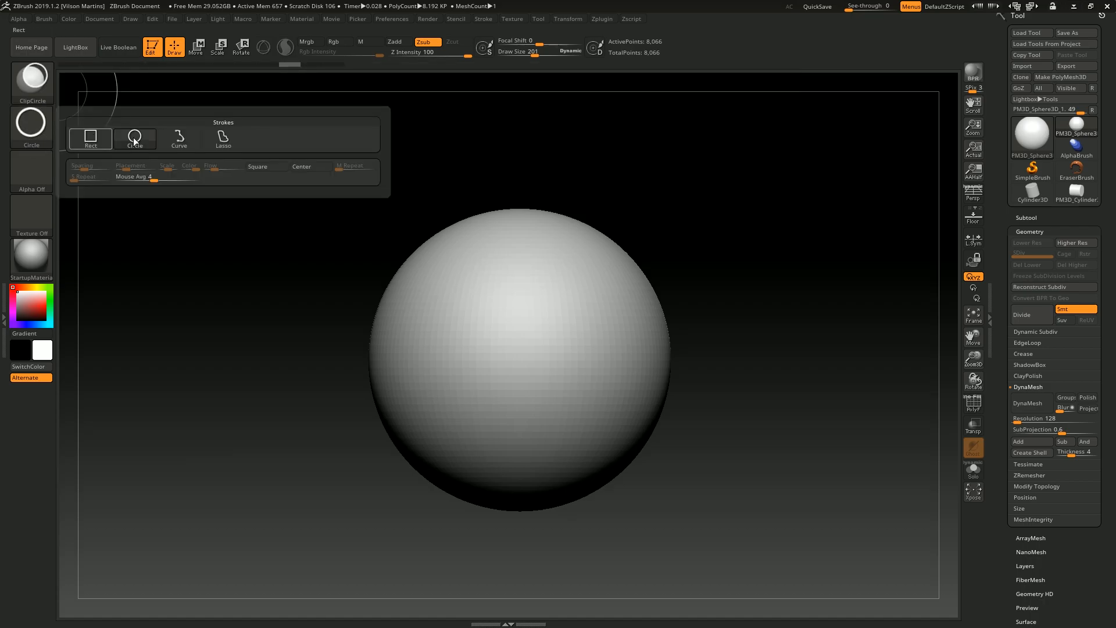
{"action": "left_click", "coordinate": [50, 125]}
{"action": "left_click", "coordinate": [38, 86], "text": "ctrl+shift"}
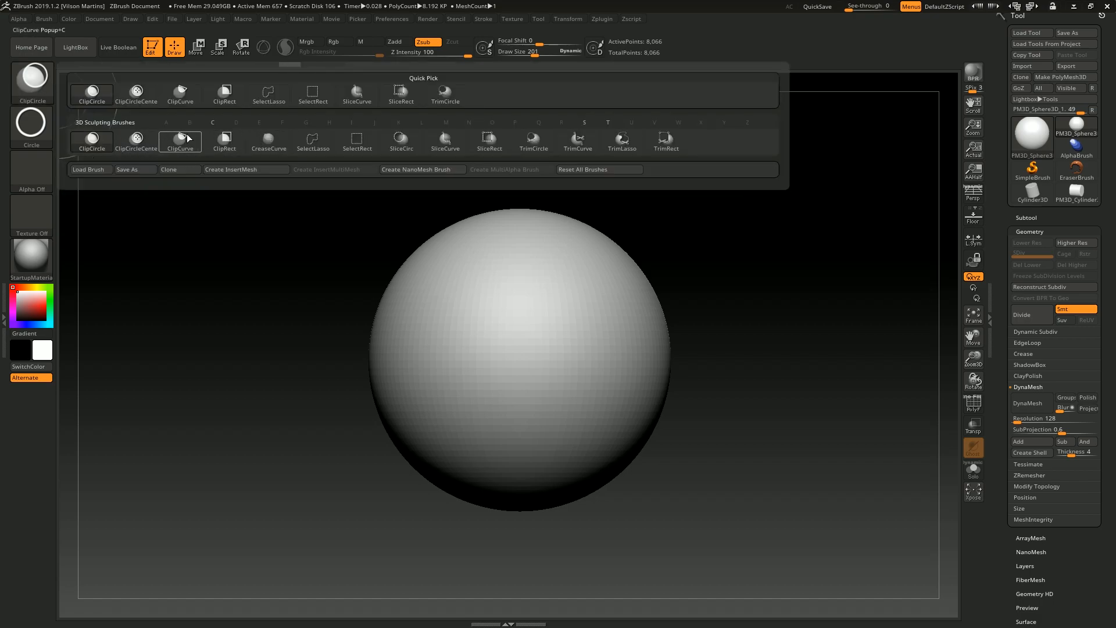
{"action": "left_click", "coordinate": [31, 125]}
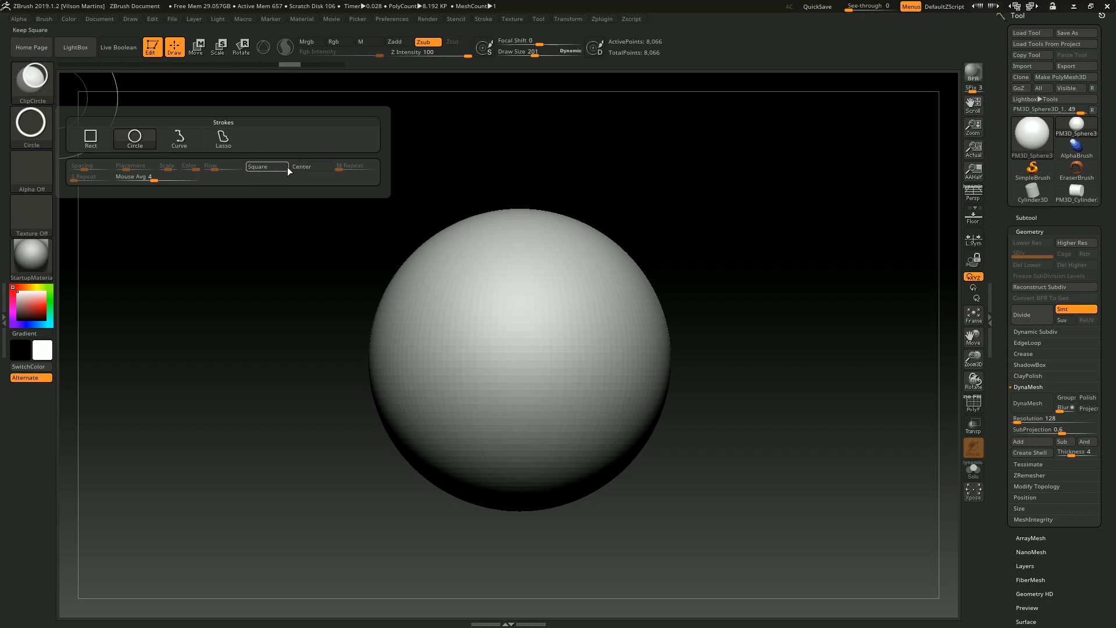
{"action": "left_click", "coordinate": [17, 75]}
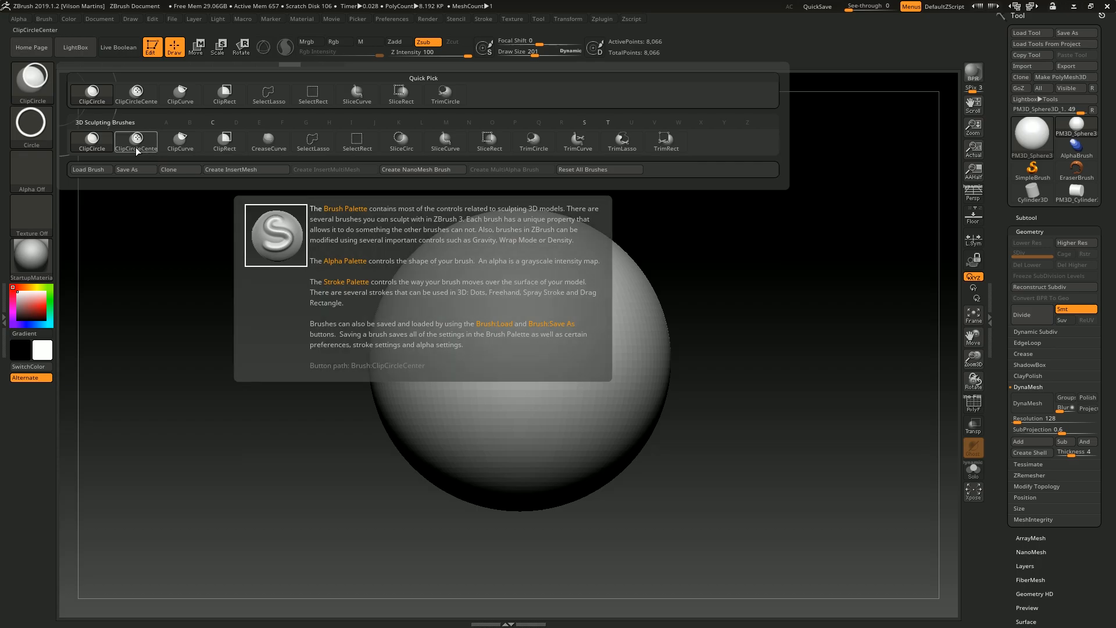
Select ClipRect and try rectangular clips on the sphere with the Square and Center stroke options.
{"action": "left_click", "coordinate": [225, 139]}
{"action": "left_click", "coordinate": [37, 135]}
{"action": "left_click", "coordinate": [267, 167]}
{"action": "left_click", "coordinate": [49, 136]}
{"action": "mouse_move", "coordinate": [603, 252]}
{"action": "left_mouse_down", "text": "ctrl+shift"}
{"action": "mouse_move", "coordinate": [644, 257]}
{"action": "mouse_move", "coordinate": [639, 226]}
{"action": "mouse_move", "coordinate": [593, 281]}
{"action": "mouse_move", "coordinate": [726, 229]}
{"action": "mouse_move", "coordinate": [529, 347]}
{"action": "left_mouse_up", "text": "ctrl+shift"}
{"action": "left_click", "coordinate": [31, 123]}
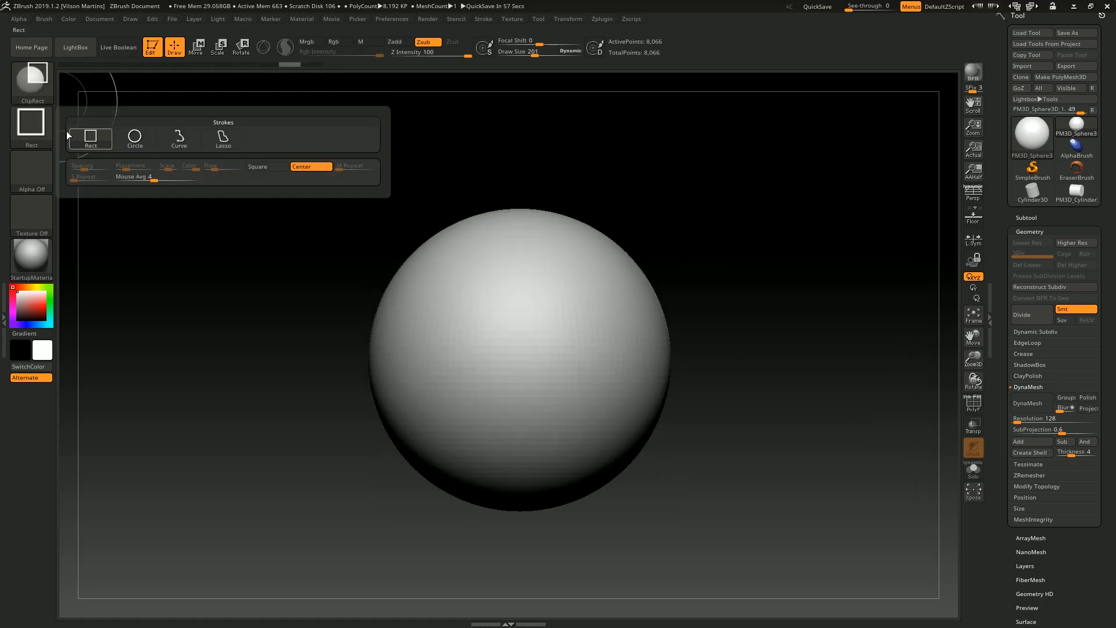
{"action": "mouse_move", "coordinate": [424, 196]}
{"action": "left_mouse_down", "text": "ctrl+shift"}
{"action": "mouse_move", "coordinate": [333, 368]}
{"action": "mouse_move", "coordinate": [516, 541]}
{"action": "mouse_move", "coordinate": [672, 374]}
{"action": "mouse_move", "coordinate": [737, 510]}
{"action": "left_mouse_up", "text": "ctrl+shift"}
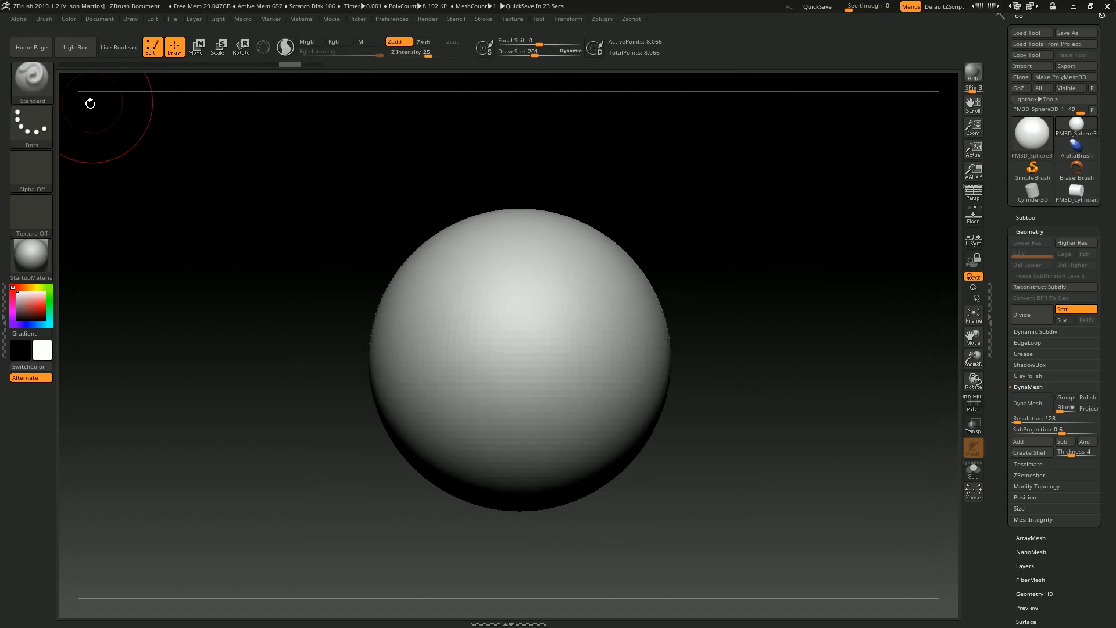
Expand the Clip Brush Modifiers in the Brush palette and dock the palette beside the canvas.
{"action": "left_click", "coordinate": [49, 21]}
{"action": "scroll", "coordinate": [112, 425], "scroll_direction": "down", "scroll_amount": 3}
{"action": "left_click", "coordinate": [81, 437]}
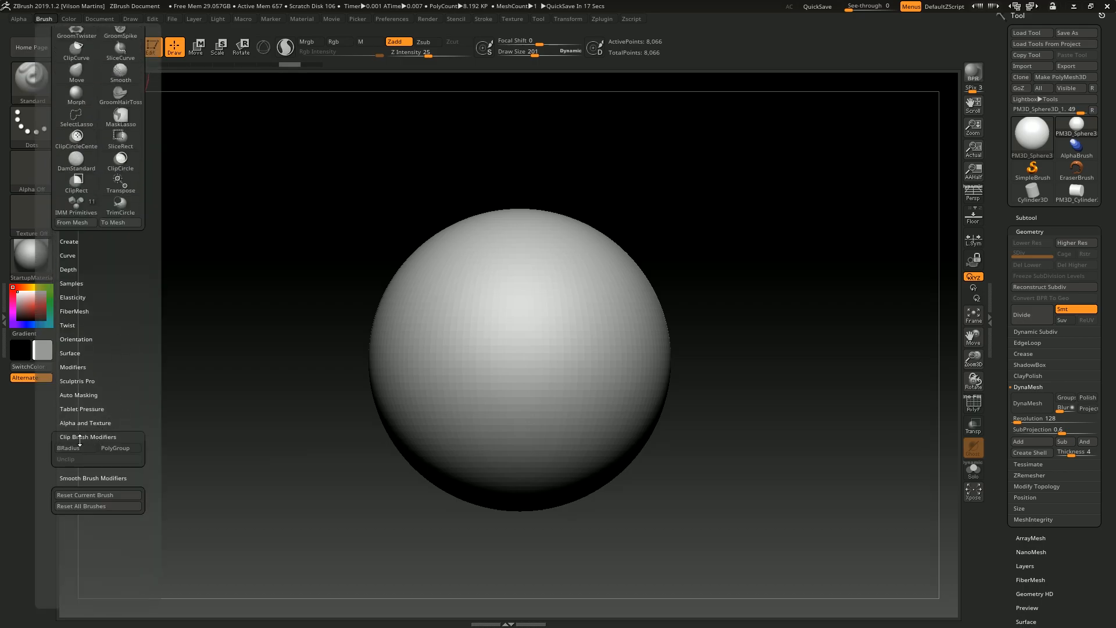
{"action": "scroll", "coordinate": [81, 42], "scroll_direction": "up", "scroll_amount": 3}
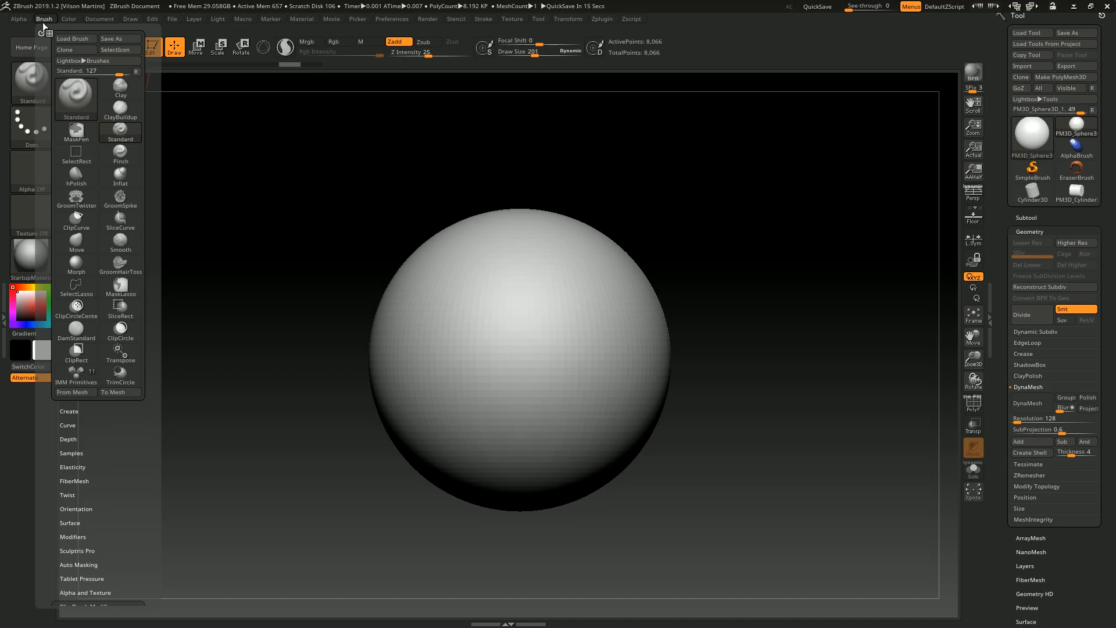
{"action": "left_click_drag", "start_coordinate": [3, 44], "coordinate": [4, 44]}
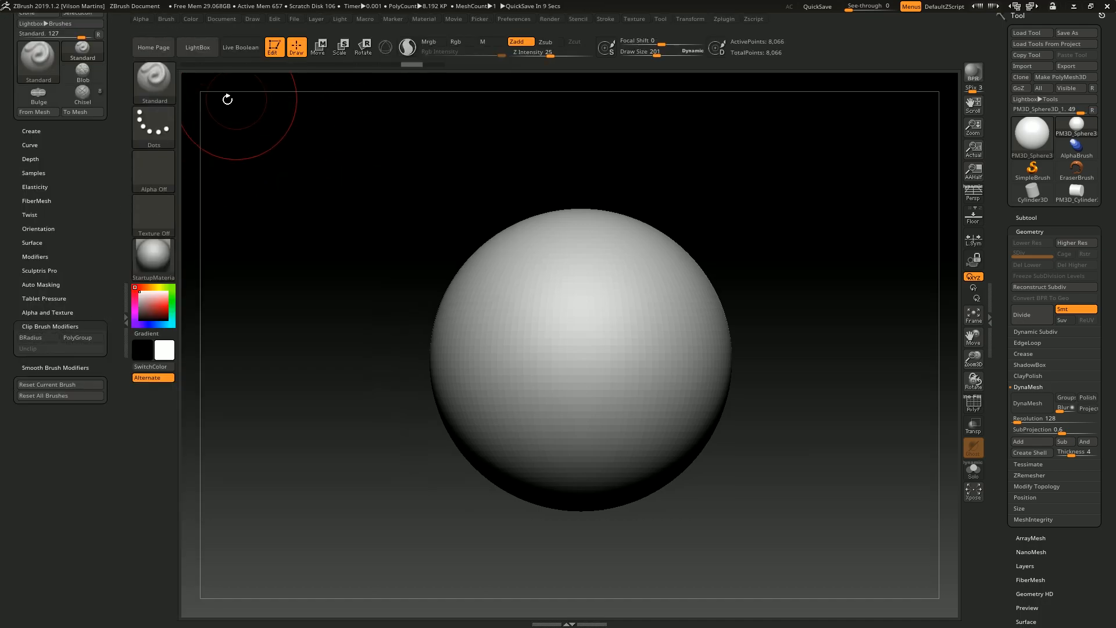
Select the ClipCurve brush and turn on BRadius in the Clip Brush Modifiers.
{"action": "left_click", "coordinate": [165, 79], "text": "ctrl+shift"}
{"action": "left_click", "coordinate": [346, 135], "text": "ctrl+shift"}
{"action": "left_click", "coordinate": [165, 80], "text": "ctrl+shift"}
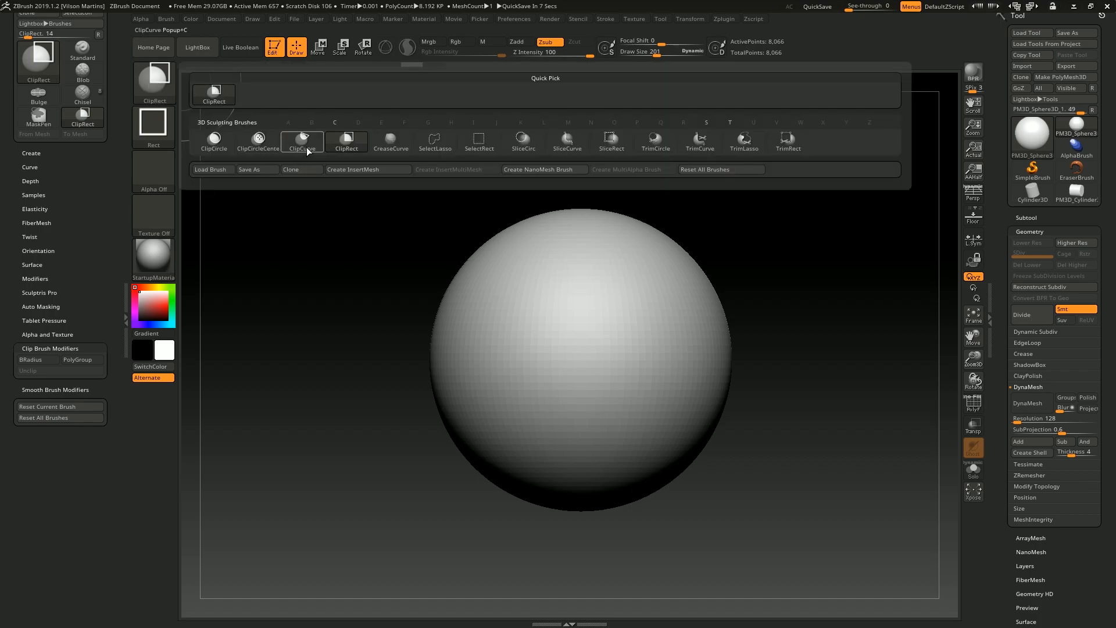
{"action": "left_click", "coordinate": [302, 141], "text": "ctrl+shift"}
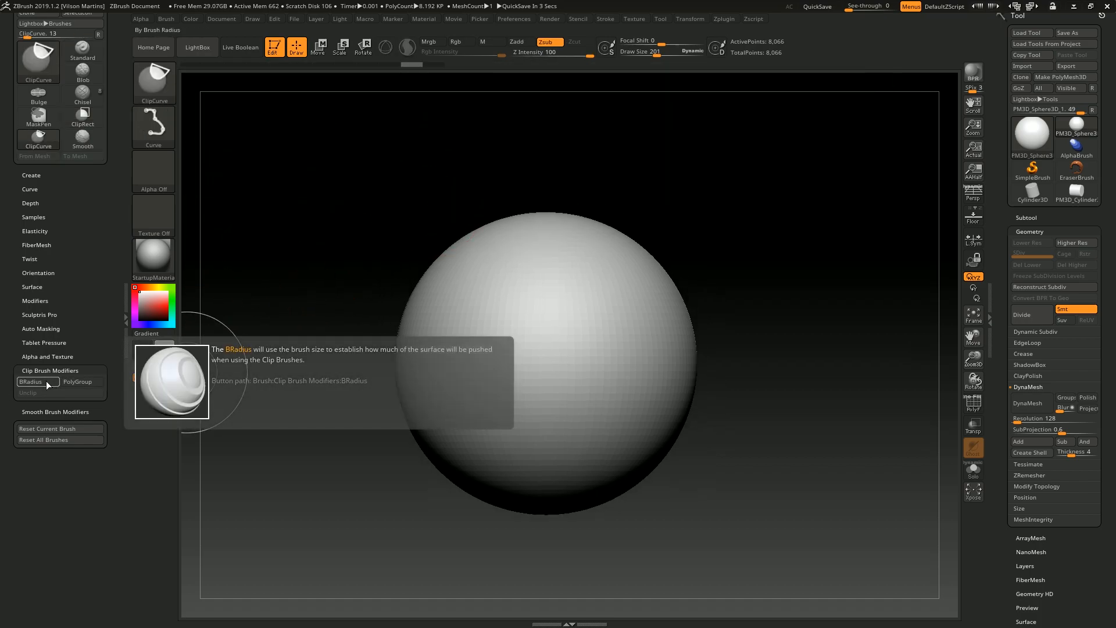
{"action": "left_click_drag", "start_coordinate": [546, 164], "coordinate": [512, 202]}
{"action": "left_click_drag", "start_coordinate": [598, 206], "coordinate": [664, 198], "text": "alt"}
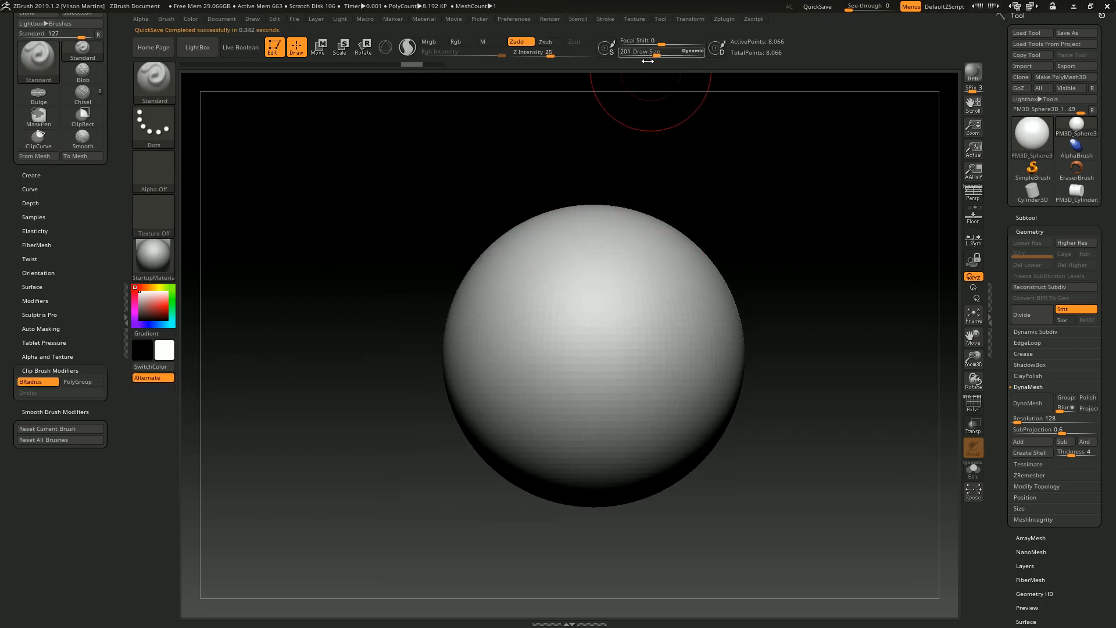
{"action": "left_click_drag", "start_coordinate": [732, 182], "coordinate": [703, 185], "text": "alt"}
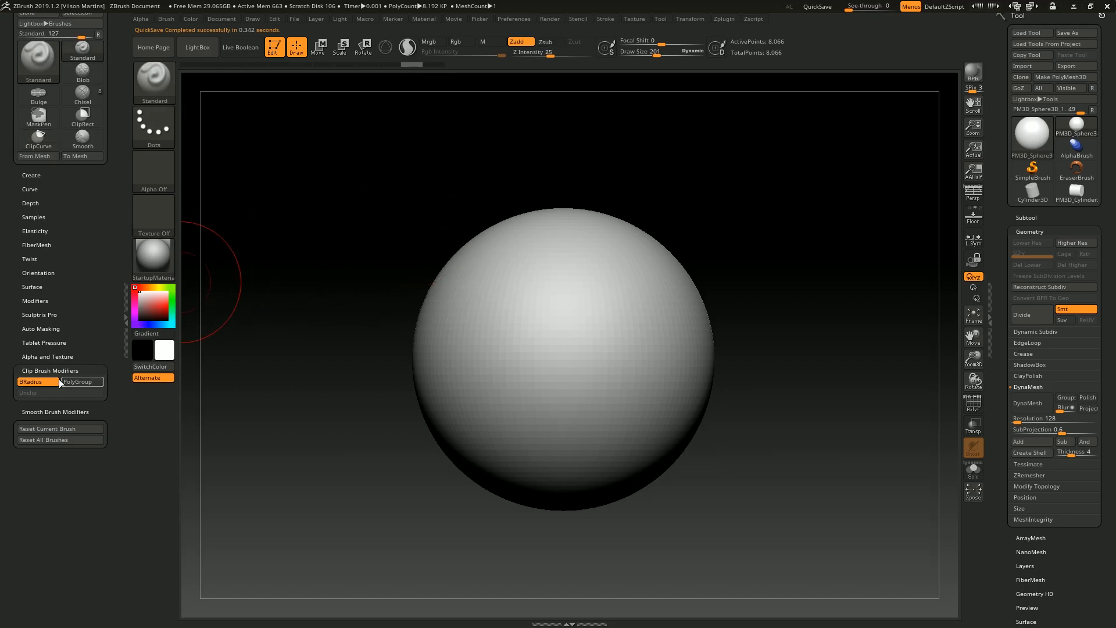
Try a horizontal ClipCurve cut through the sphere's upper half with BRadius off, and undo it.
{"action": "mouse_move", "coordinate": [340, 256]}
{"action": "left_mouse_down", "text": "ctrl+shift"}
{"action": "mouse_move", "coordinate": [860, 225]}
{"action": "mouse_move", "coordinate": [884, 269]}
{"action": "mouse_move", "coordinate": [867, 308]}
{"action": "left_mouse_up", "text": "ctrl+shift"}
{"action": "left_click_drag", "start_coordinate": [767, 213], "coordinate": [767, 272]}
{"action": "left_click_drag", "start_coordinate": [756, 191], "coordinate": [755, 182], "text": "shift"}
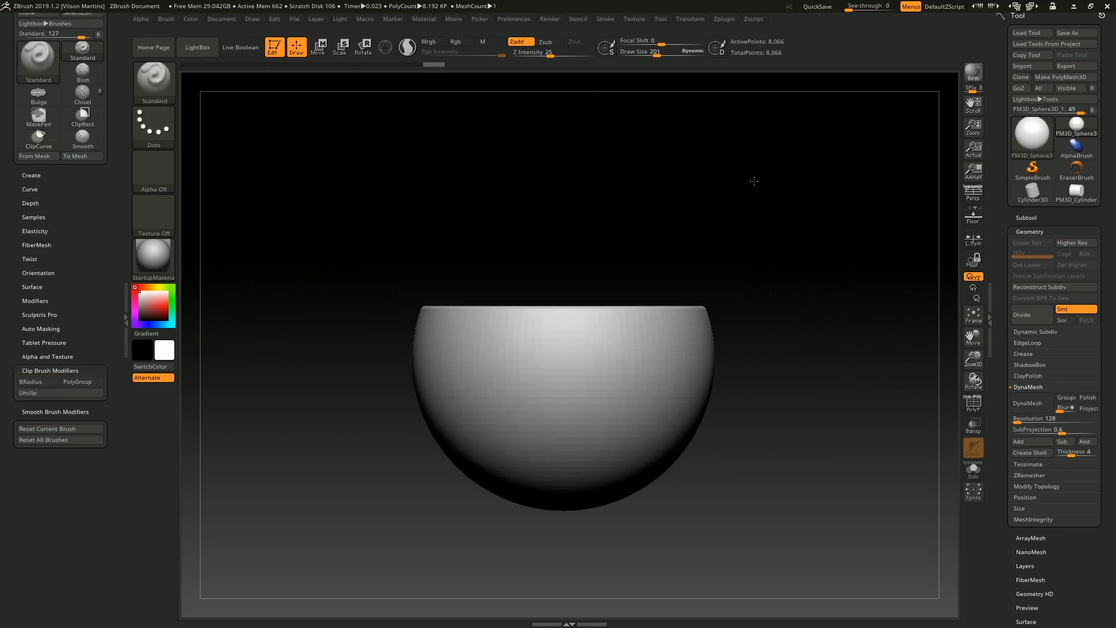
{"action": "key", "text": "ctrl+z"}
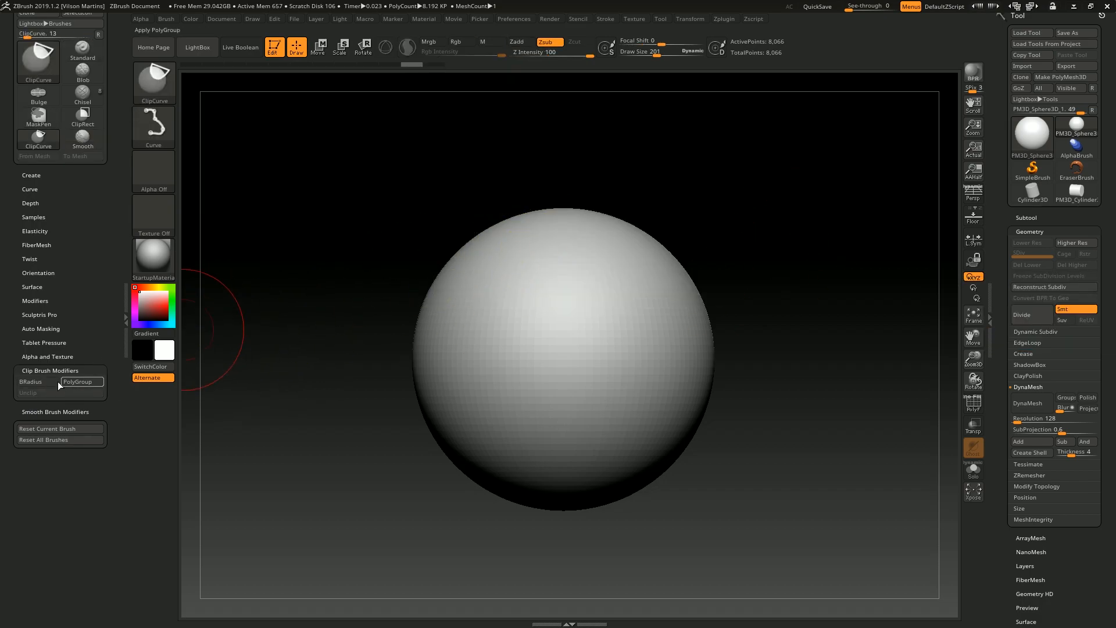
Turn BRadius back on and try a horizontal ClipCurve cut across the sphere's upper part with Draw Size 151.
{"action": "mouse_move", "coordinate": [345, 277]}
{"action": "left_mouse_down", "text": "ctrl+shift"}
{"action": "mouse_move", "coordinate": [868, 258]}
{"action": "mouse_move", "coordinate": [865, 249]}
{"action": "mouse_move", "coordinate": [865, 274]}
{"action": "left_mouse_up", "text": "ctrl+shift"}
{"action": "mouse_move", "coordinate": [715, 201]}
{"action": "left_mouse_down"}
{"action": "mouse_move", "coordinate": [718, 215]}
{"action": "mouse_move", "coordinate": [646, 208]}
{"action": "left_mouse_up"}
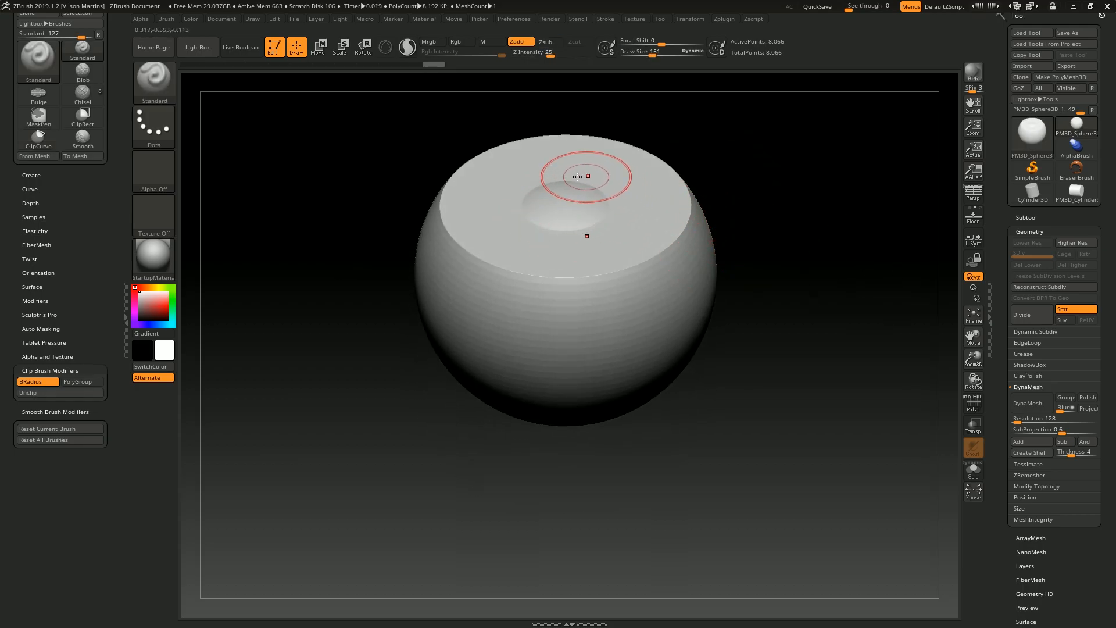
{"action": "left_click_drag", "start_coordinate": [753, 158], "coordinate": [753, 137]}
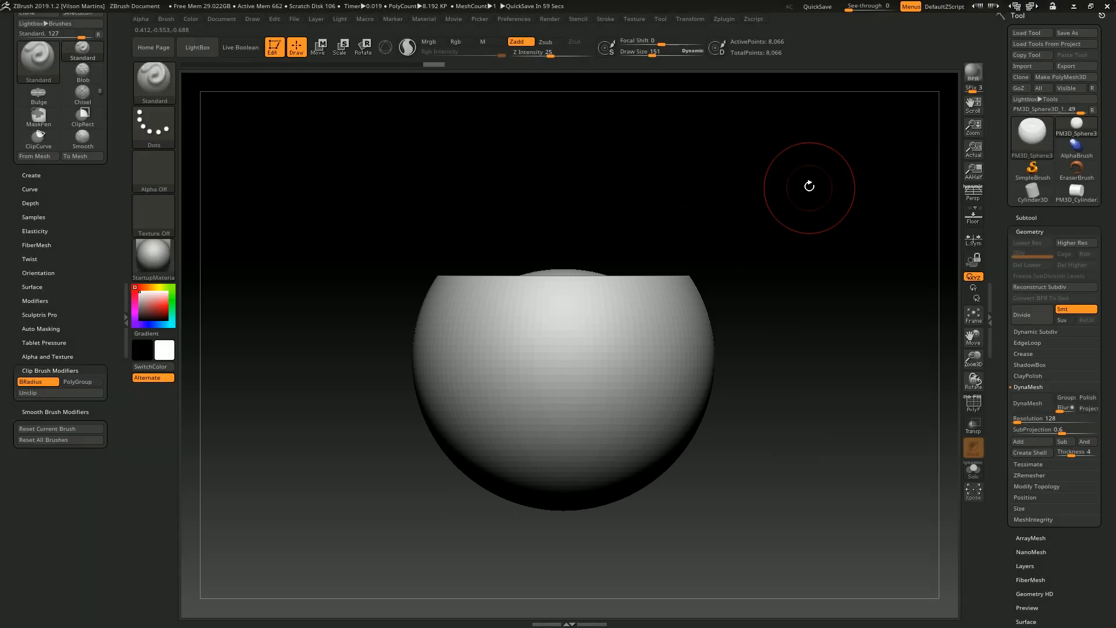
{"action": "left_click_drag", "start_coordinate": [810, 186], "coordinate": [806, 195], "text": "alt"}
Mark the clipped cap, its ledge width and the brush diameter in red on a screen capture, and discard the capture.
{"action": "key", "text": "Print"}
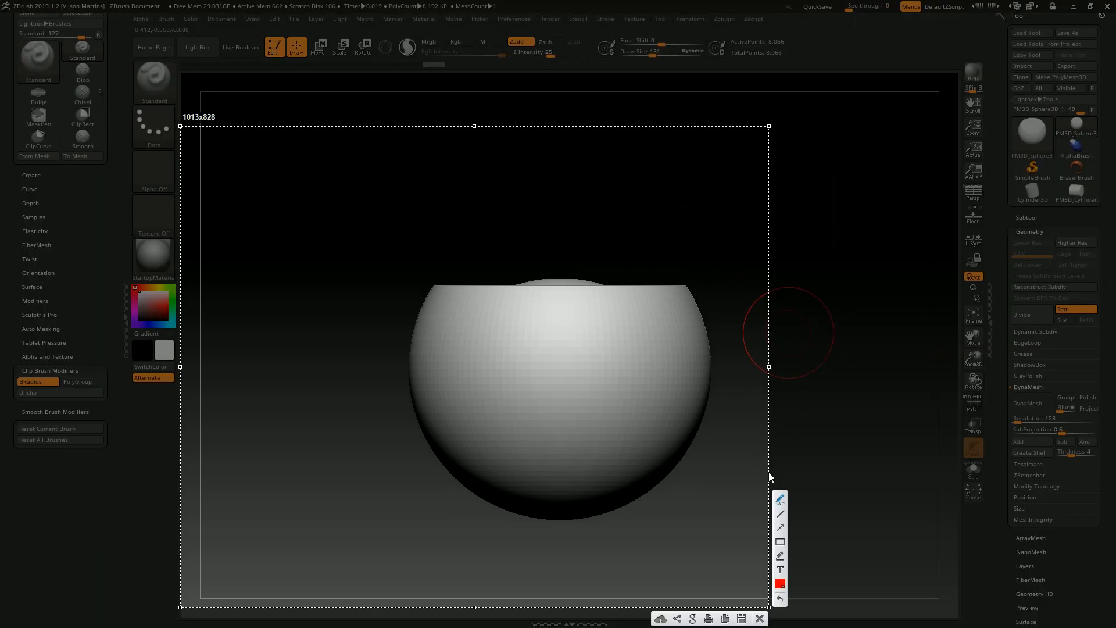
{"action": "left_click_drag", "start_coordinate": [433, 282], "coordinate": [436, 283]}
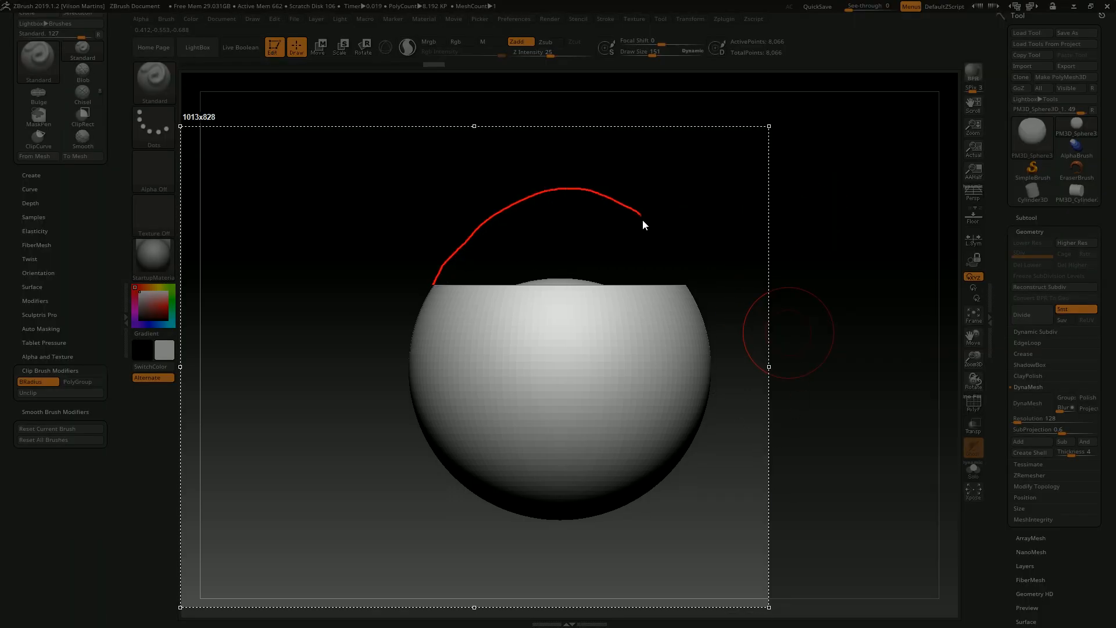
{"action": "left_click_drag", "start_coordinate": [684, 285], "coordinate": [687, 291]}
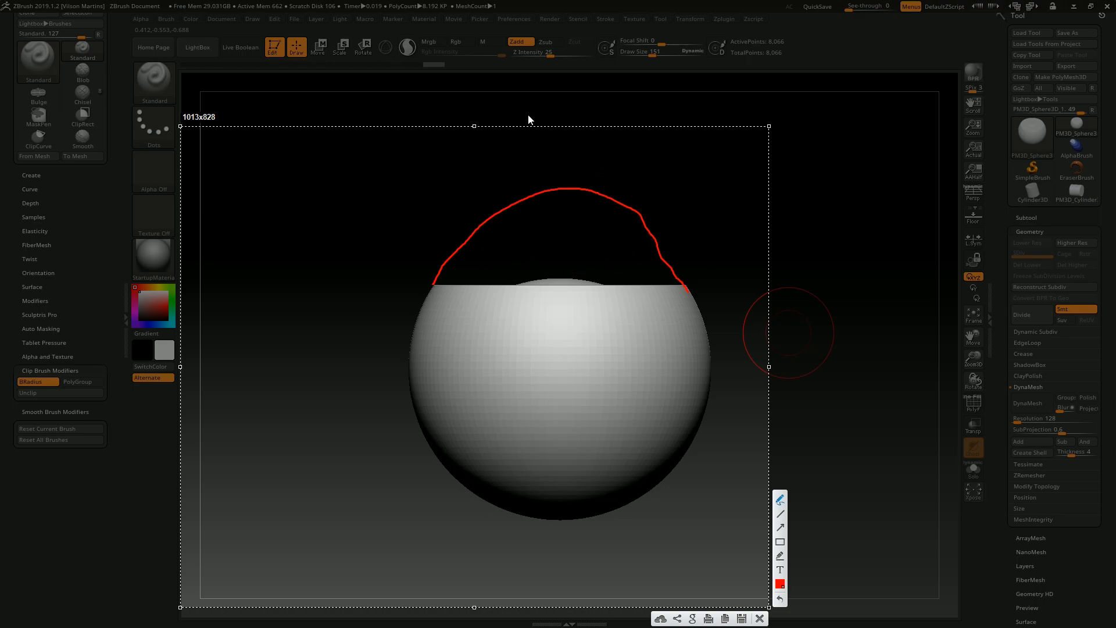
{"action": "left_click_drag", "start_coordinate": [742, 309], "coordinate": [742, 360]}
{"action": "left_click_drag", "start_coordinate": [832, 313], "coordinate": [832, 344]}
{"action": "left_click_drag", "start_coordinate": [685, 271], "coordinate": [685, 294]}
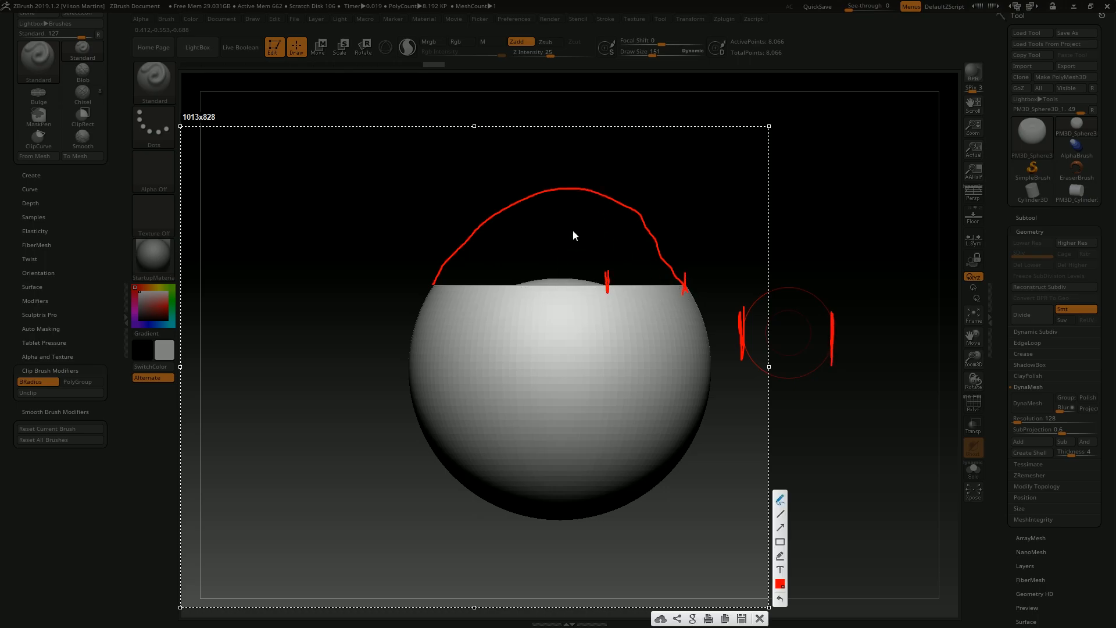
{"action": "mouse_move", "coordinate": [562, 276]}
{"action": "left_mouse_down"}
{"action": "mouse_move", "coordinate": [565, 190]}
{"action": "mouse_move", "coordinate": [559, 201]}
{"action": "left_mouse_up"}
{"action": "left_click_drag", "start_coordinate": [681, 289], "coordinate": [682, 285]}
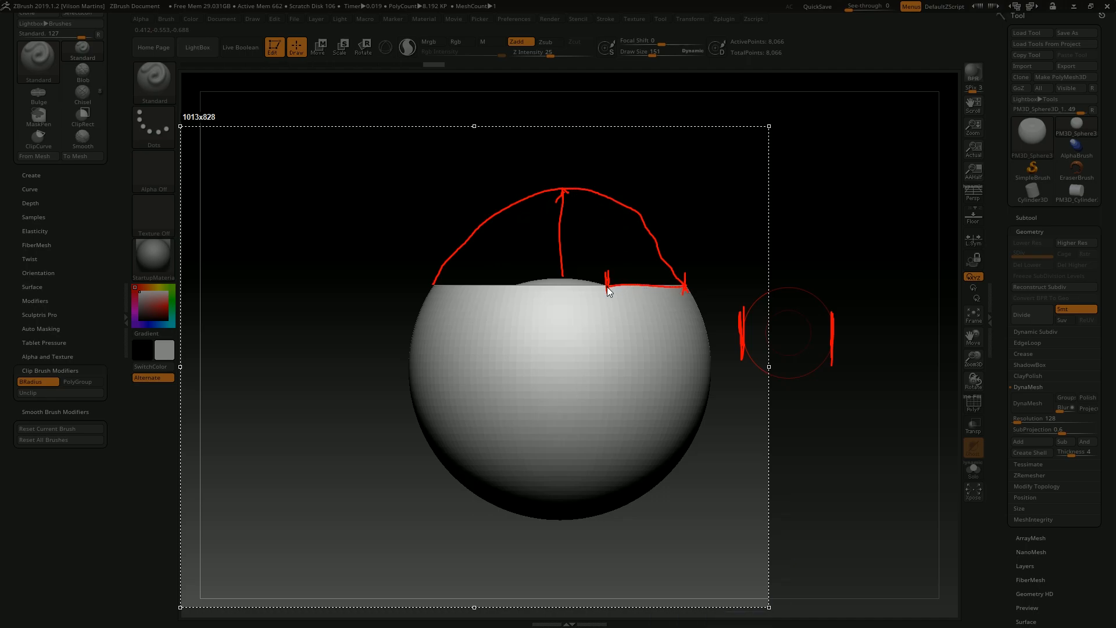
{"action": "left_click_drag", "start_coordinate": [638, 288], "coordinate": [686, 288]}
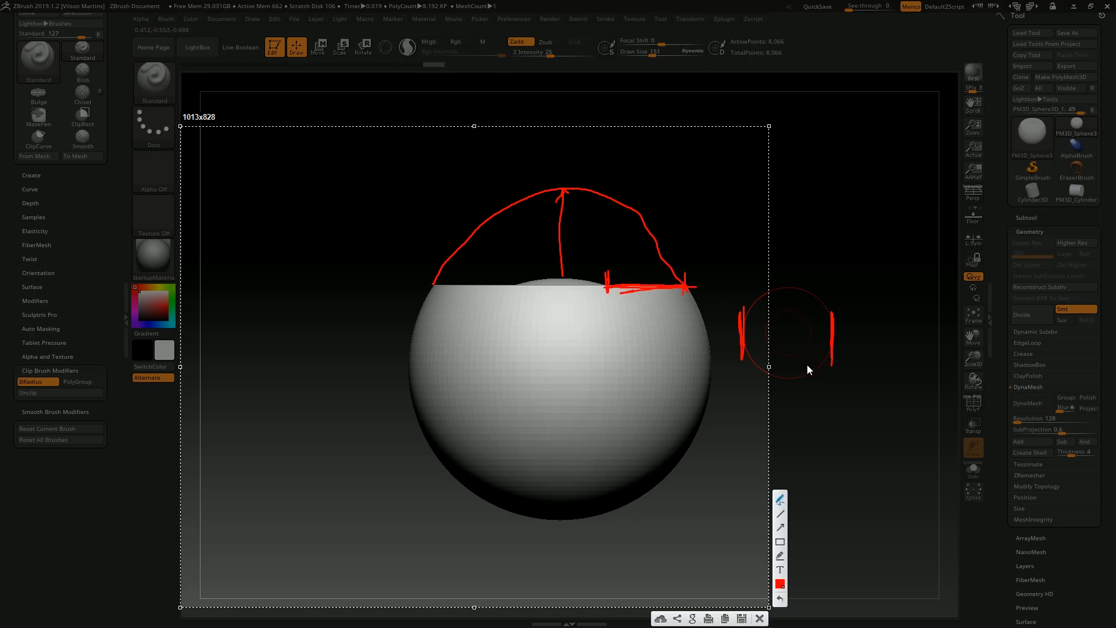
{"action": "key", "text": "Escape"}
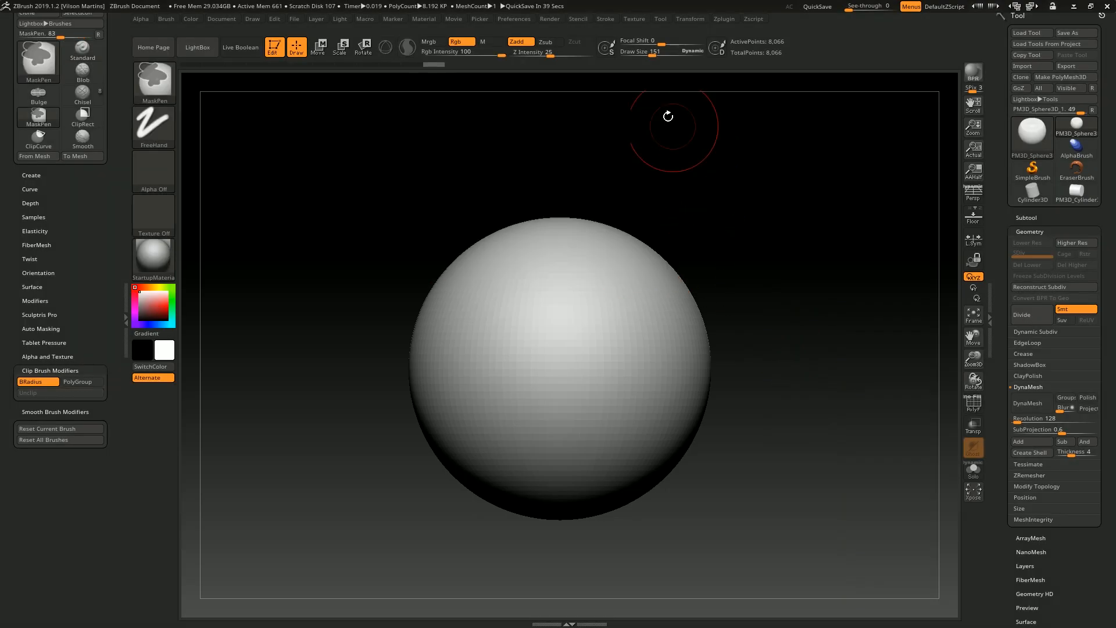
Set the Draw Size to 58 and try a horizontal BRadius clip across the top of the sphere.
{"action": "left_click_drag", "start_coordinate": [652, 52], "coordinate": [642, 52]}
{"action": "key", "text": "ctrl+shift"}
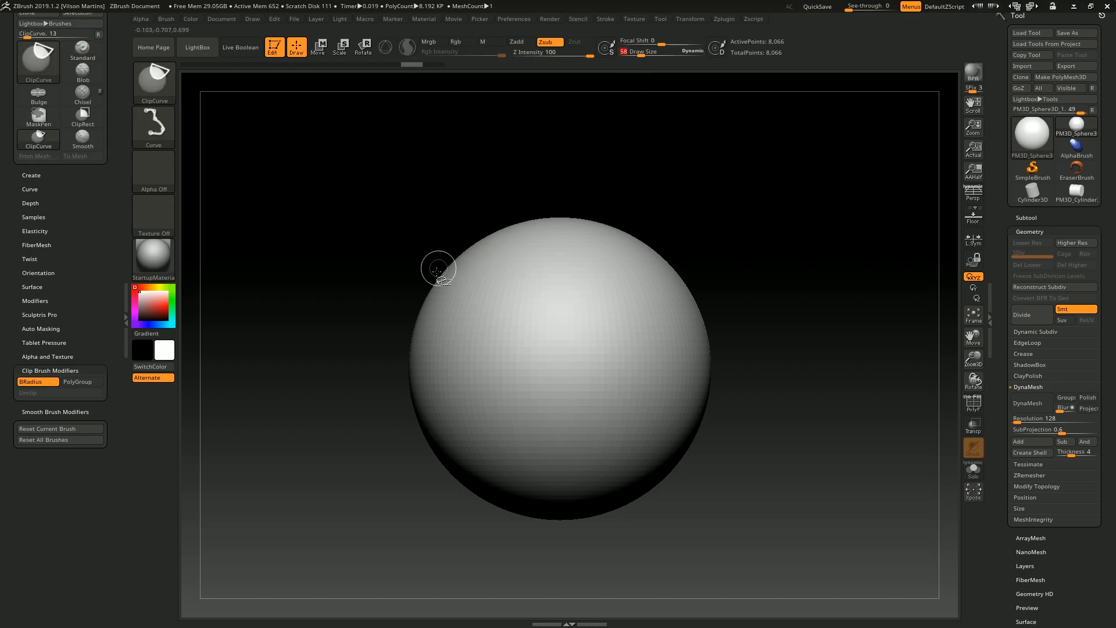
{"action": "left_click_drag", "start_coordinate": [350, 269], "coordinate": [762, 268], "text": "ctrl+shift"}
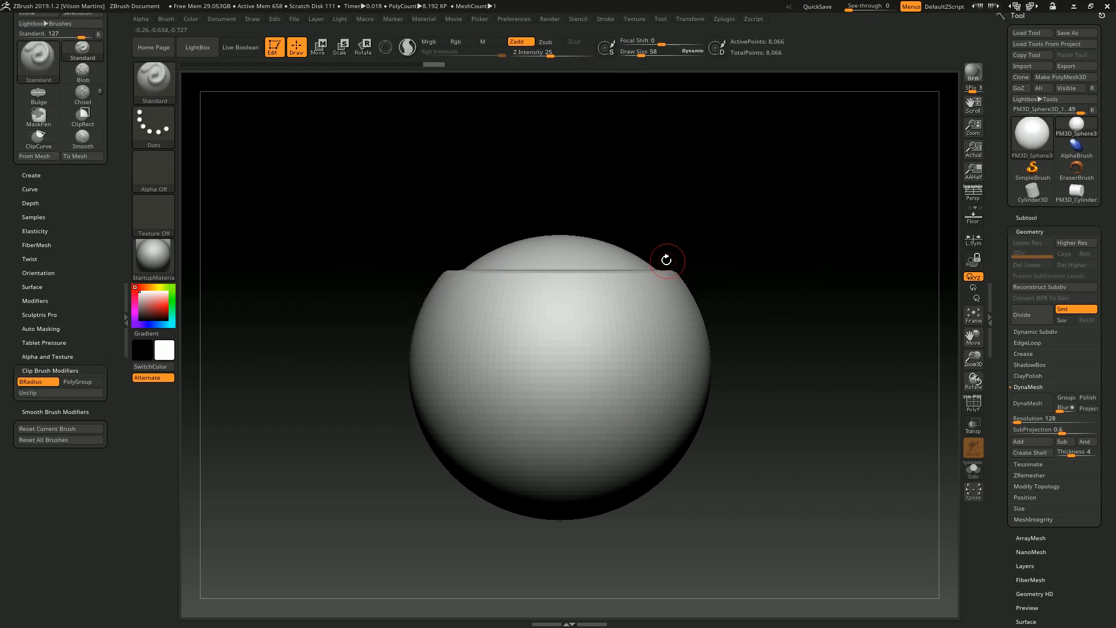
{"action": "left_click_drag", "start_coordinate": [668, 260], "coordinate": [705, 302]}
{"action": "left_click_drag", "start_coordinate": [720, 165], "coordinate": [768, 142], "text": "shift"}
Try two more horizontal clips on the sphere's top to build stepped ledges, and undo the clips.
{"action": "left_click_drag", "start_coordinate": [402, 255], "coordinate": [734, 252], "text": "ctrl+shift"}
{"action": "mouse_move", "coordinate": [655, 178]}
{"action": "left_mouse_down"}
{"action": "mouse_move", "coordinate": [670, 203]}
{"action": "mouse_move", "coordinate": [666, 224]}
{"action": "left_mouse_up"}
{"action": "left_click_drag", "start_coordinate": [692, 172], "coordinate": [718, 163], "text": "shift"}
{"action": "left_click_drag", "start_coordinate": [401, 272], "coordinate": [736, 271], "text": "ctrl+shift"}
{"action": "left_click_drag", "start_coordinate": [741, 245], "coordinate": [751, 284]}
{"action": "left_click_drag", "start_coordinate": [817, 446], "coordinate": [829, 360], "text": "shift"}
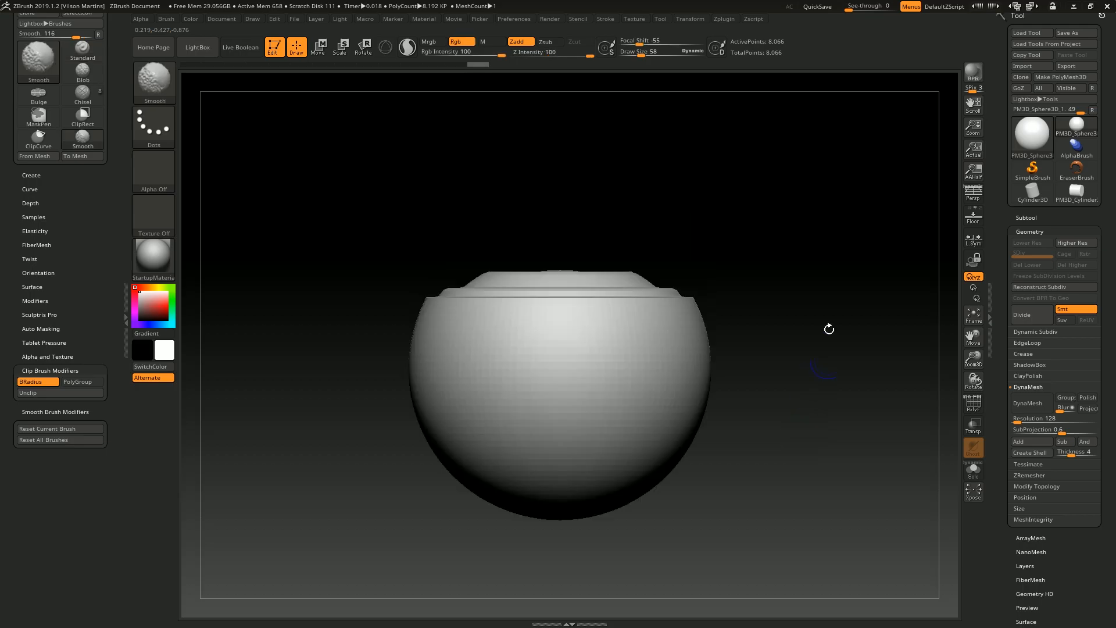
{"action": "key", "text": "ctrl+z"}
{"action": "key", "text": "ctrl+z"}
{"action": "key", "text": "ctrl+z"}
Try BRadius clips across the sphere's lower part and its upper half, inspect the ledges, and undo both.
{"action": "mouse_move", "coordinate": [322, 449]}
{"action": "left_mouse_down", "text": "ctrl+shift"}
{"action": "mouse_move", "coordinate": [730, 446]}
{"action": "mouse_move", "coordinate": [682, 470]}
{"action": "left_mouse_up", "text": "ctrl+shift"}
{"action": "left_click_drag", "start_coordinate": [741, 278], "coordinate": [743, 347], "text": "shift"}
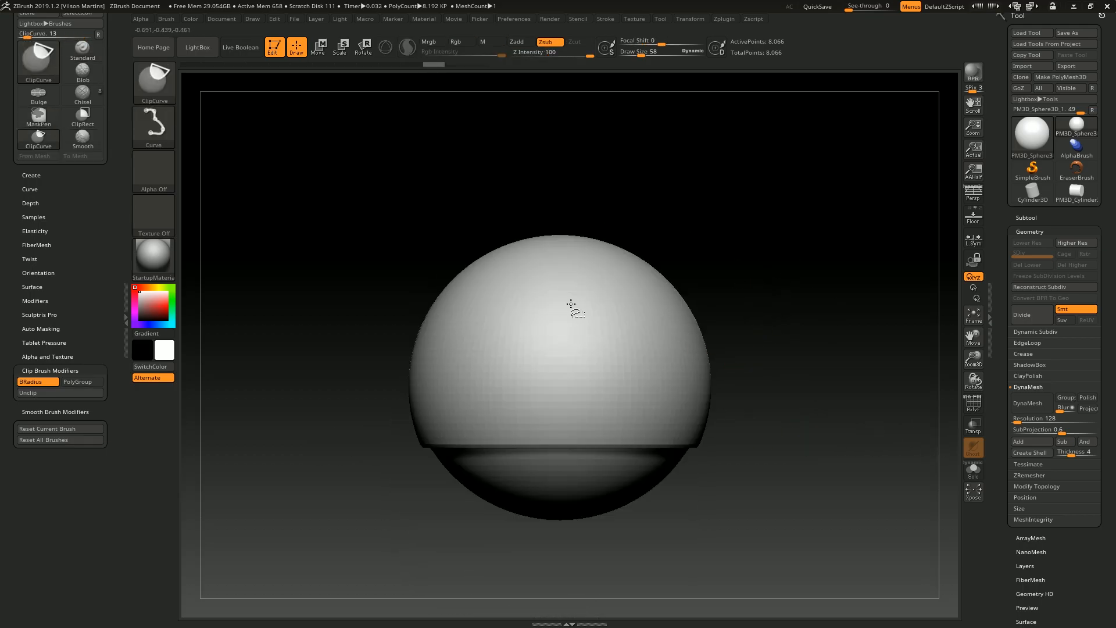
{"action": "left_click_drag", "start_coordinate": [325, 310], "coordinate": [900, 310], "text": "ctrl+shift"}
{"action": "left_click_drag", "start_coordinate": [848, 264], "coordinate": [801, 305]}
{"action": "left_click_drag", "start_coordinate": [741, 272], "coordinate": [718, 336], "text": "shift"}
{"action": "mouse_move", "coordinate": [742, 174]}
{"action": "left_mouse_down"}
{"action": "mouse_move", "coordinate": [749, 284]}
{"action": "mouse_move", "coordinate": [734, 349]}
{"action": "left_mouse_up"}
{"action": "key", "text": "ctrl+z"}
{"action": "key", "text": "ctrl+z"}
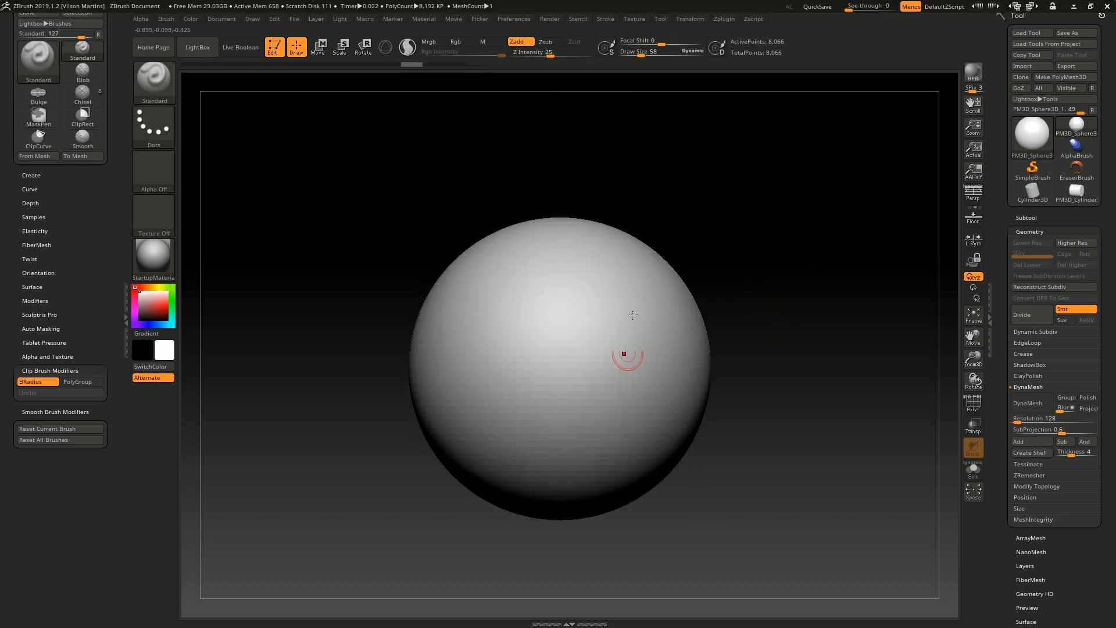
Mask the lower half of the sphere and shrink the unmasked upper part with the gizmo.
{"action": "key", "text": "w"}
{"action": "left_click_drag", "start_coordinate": [300, 529], "coordinate": [822, 342], "text": "ctrl"}
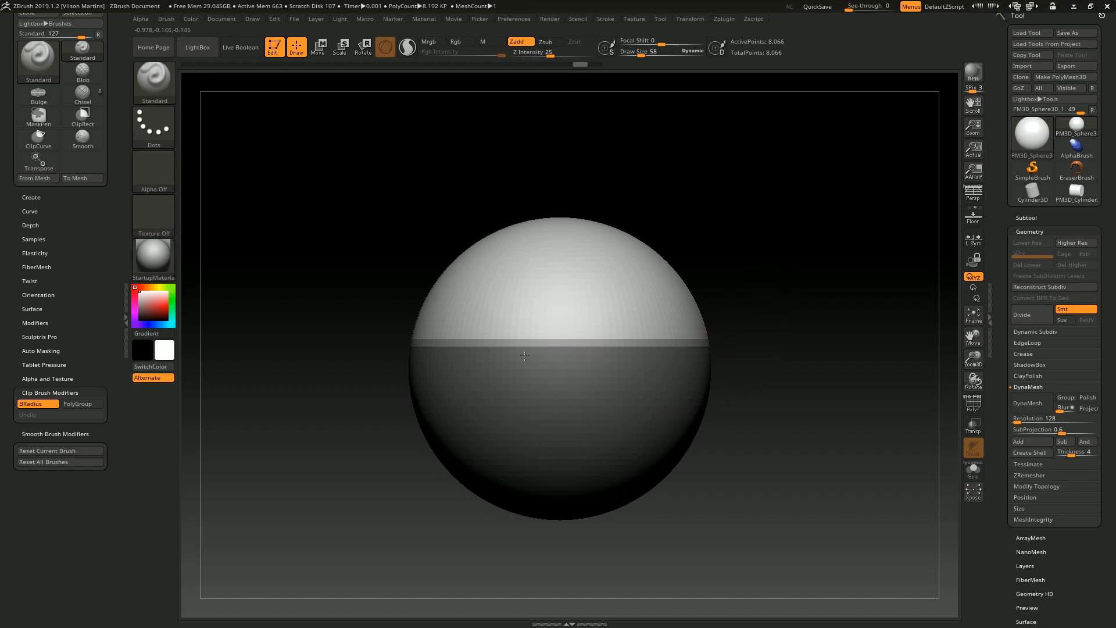
{"action": "key", "text": "w"}
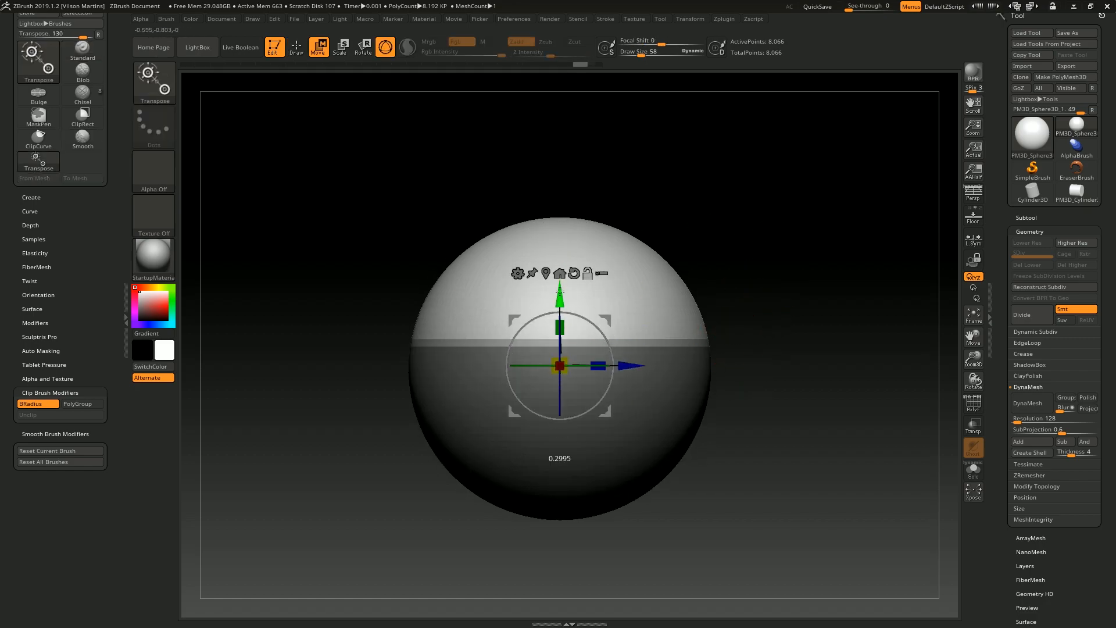
{"action": "left_click_drag", "start_coordinate": [562, 272], "coordinate": [562, 269], "text": "alt"}
{"action": "left_click_drag", "start_coordinate": [560, 342], "coordinate": [545, 350]}
{"action": "left_click_drag", "start_coordinate": [561, 272], "coordinate": [562, 278]}
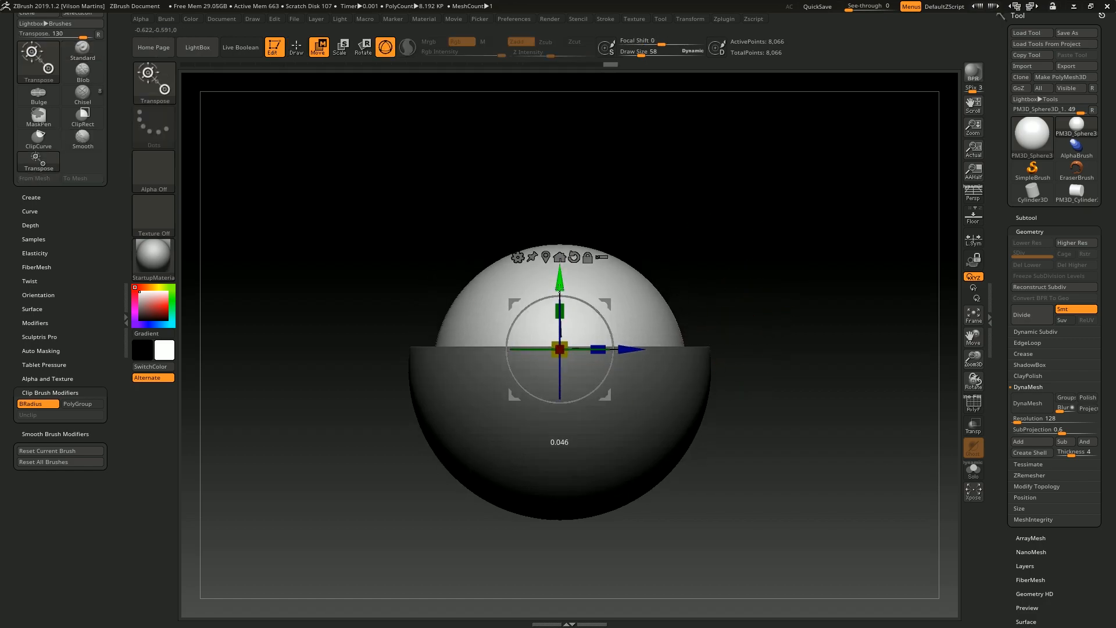
{"action": "key", "text": "q"}
{"action": "right_click_drag", "start_coordinate": [651, 301], "coordinate": [622, 355]}
{"action": "left_click_drag", "start_coordinate": [695, 265], "coordinate": [693, 309], "text": "shift"}
Scale the unmasked upper part down further, inspect it with PolyFrame, and undo the masking and scaling.
{"action": "key", "text": "w"}
{"action": "key", "text": "r"}
{"action": "left_click_drag", "start_coordinate": [567, 351], "coordinate": [558, 334]}
{"action": "left_click_drag", "start_coordinate": [778, 270], "coordinate": [780, 337]}
{"action": "key", "text": "q"}
{"action": "key", "text": "shift+f"}
{"action": "mouse_move", "coordinate": [753, 401]}
{"action": "left_mouse_down"}
{"action": "mouse_move", "coordinate": [728, 377]}
{"action": "mouse_move", "coordinate": [699, 381]}
{"action": "left_mouse_up"}
{"action": "key", "text": "shift+f"}
{"action": "left_click_drag", "start_coordinate": [686, 303], "coordinate": [688, 331], "text": "shift"}
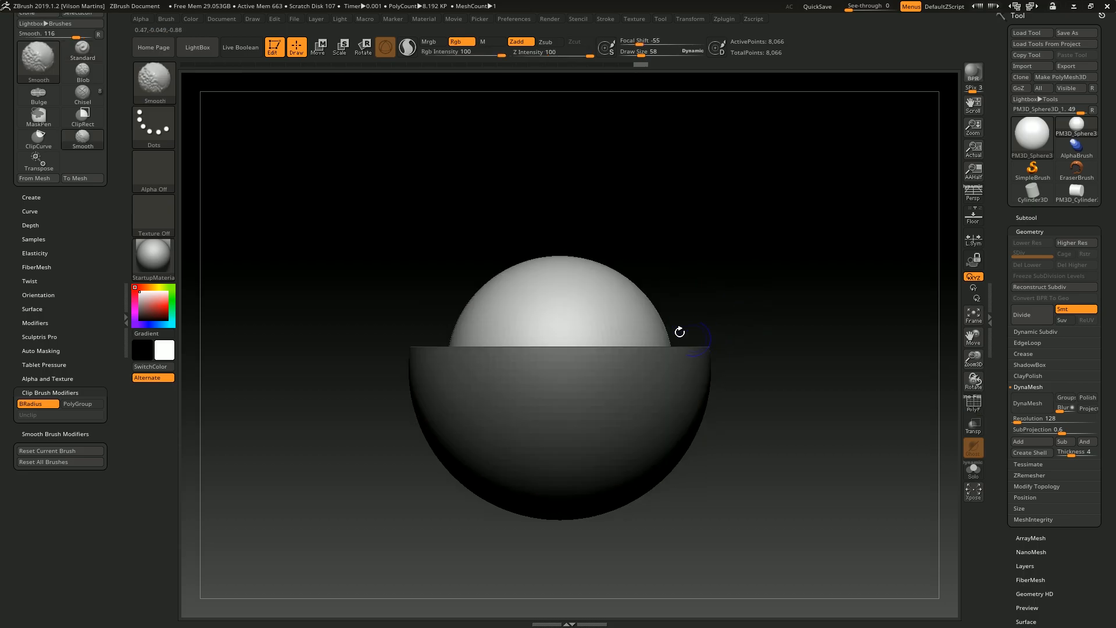
{"action": "key", "text": "ctrl+z"}
{"action": "key", "text": "ctrl+z"}
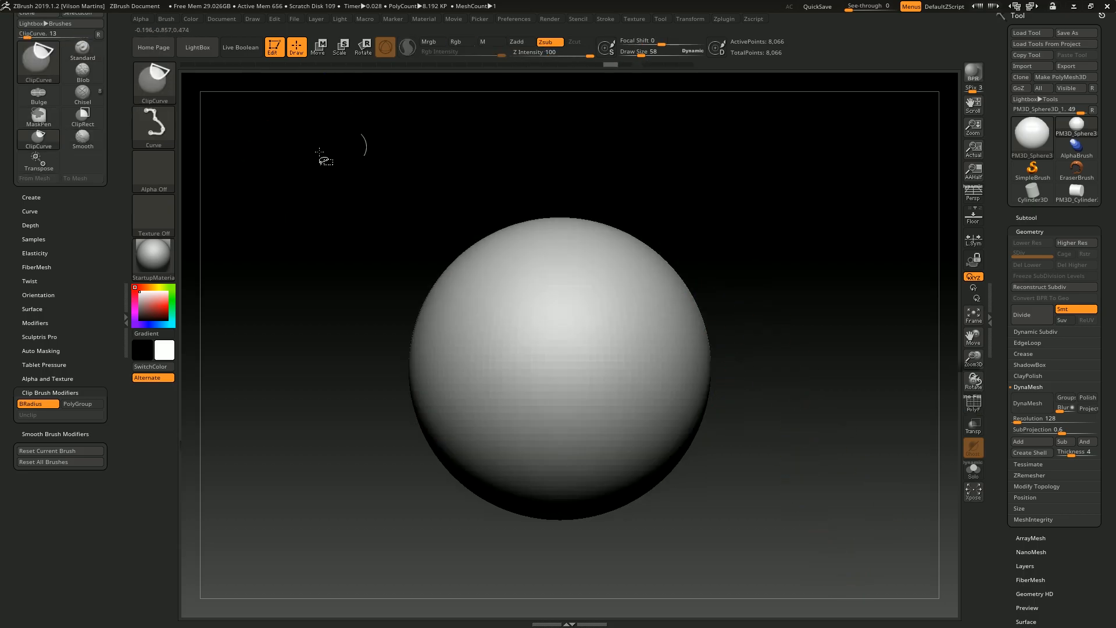
Hold a ClipCurve line across the sphere's middle, sketch red clip-direction arrows on a screen capture, and discard both.
{"action": "left_click_drag", "start_coordinate": [321, 301], "coordinate": [833, 344], "text": "ctrl+shift"}
{"action": "key", "text": "Print"}
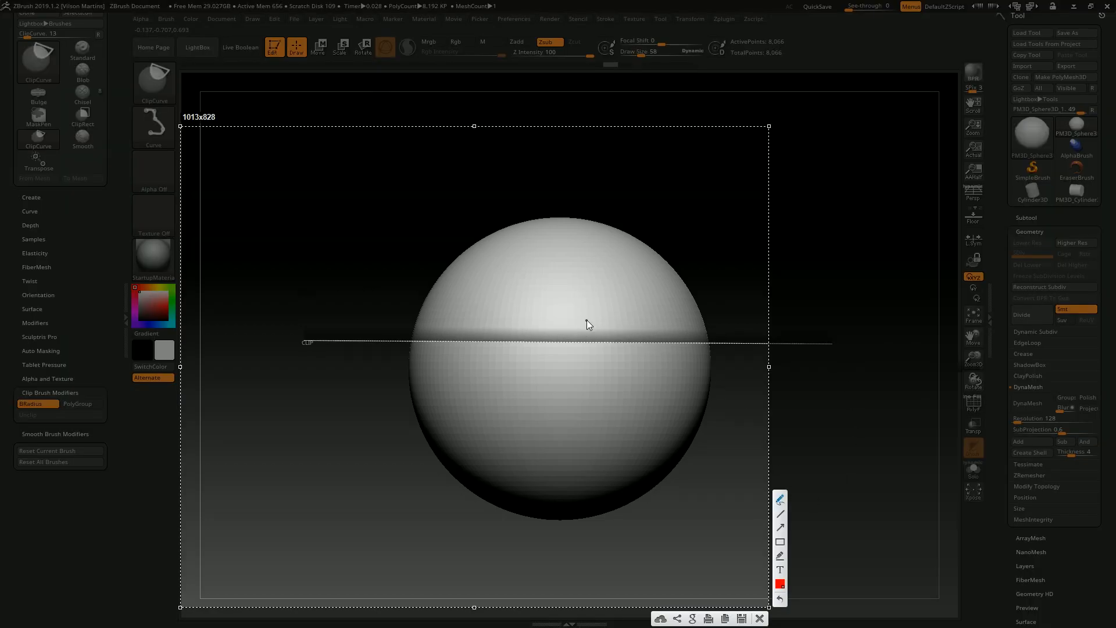
{"action": "mouse_move", "coordinate": [312, 255]}
{"action": "left_mouse_down"}
{"action": "mouse_move", "coordinate": [678, 242]}
{"action": "mouse_move", "coordinate": [666, 270]}
{"action": "left_mouse_up"}
{"action": "mouse_move", "coordinate": [741, 339]}
{"action": "left_mouse_down"}
{"action": "mouse_move", "coordinate": [742, 249]}
{"action": "mouse_move", "coordinate": [721, 269]}
{"action": "left_mouse_up"}
{"action": "left_click_drag", "start_coordinate": [750, 434], "coordinate": [317, 437]}
{"action": "left_click_drag", "start_coordinate": [354, 426], "coordinate": [348, 467]}
{"action": "left_click_drag", "start_coordinate": [291, 389], "coordinate": [298, 473]}
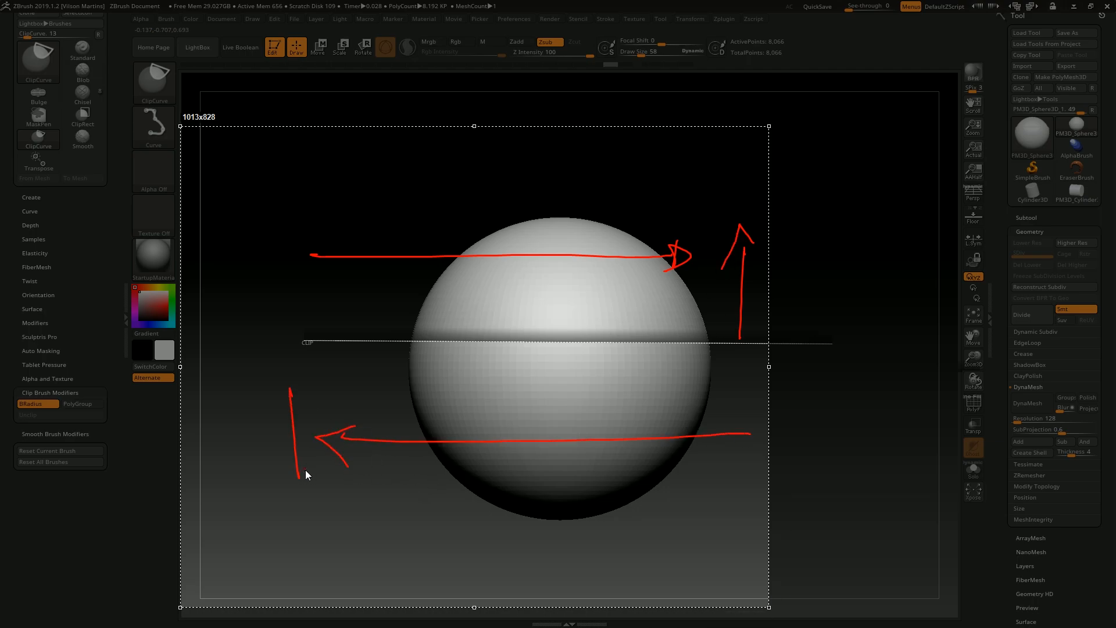
{"action": "key", "text": "Escape"}
{"action": "key", "text": "ctrl+z"}
Set the Draw Size to 135, try opposite-direction clips on the sphere's upper and lower parts, and undo both.
{"action": "key", "text": "]"}
{"action": "key", "text": "]"}
{"action": "mouse_move", "coordinate": [329, 278]}
{"action": "left_mouse_down", "text": "ctrl+shift"}
{"action": "mouse_move", "coordinate": [914, 268]}
{"action": "mouse_move", "coordinate": [756, 272]}
{"action": "left_mouse_up", "text": "ctrl+shift"}
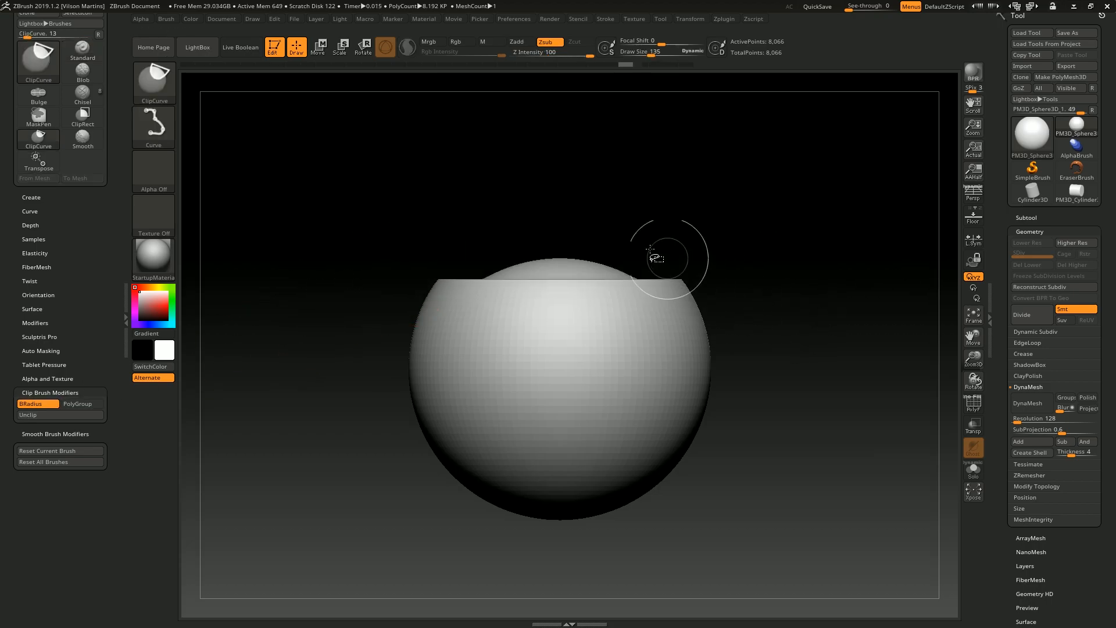
{"action": "left_click_drag", "start_coordinate": [794, 391], "coordinate": [330, 410], "text": "ctrl+shift"}
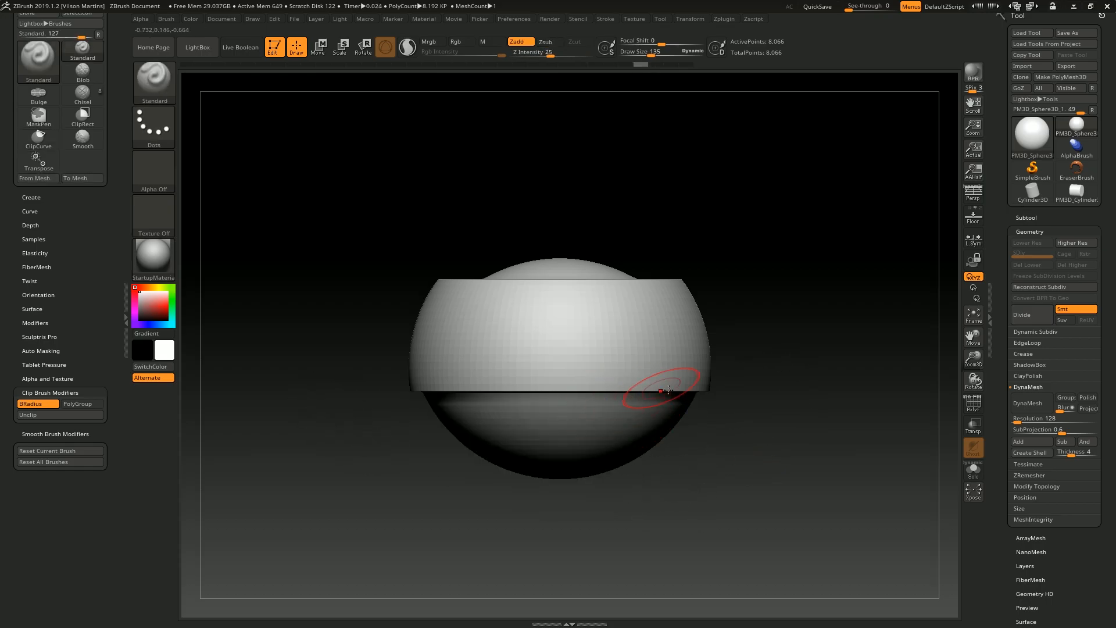
{"action": "left_click_drag", "start_coordinate": [766, 378], "coordinate": [798, 391]}
{"action": "key", "text": "ctrl+z"}
{"action": "key", "text": "ctrl+z"}
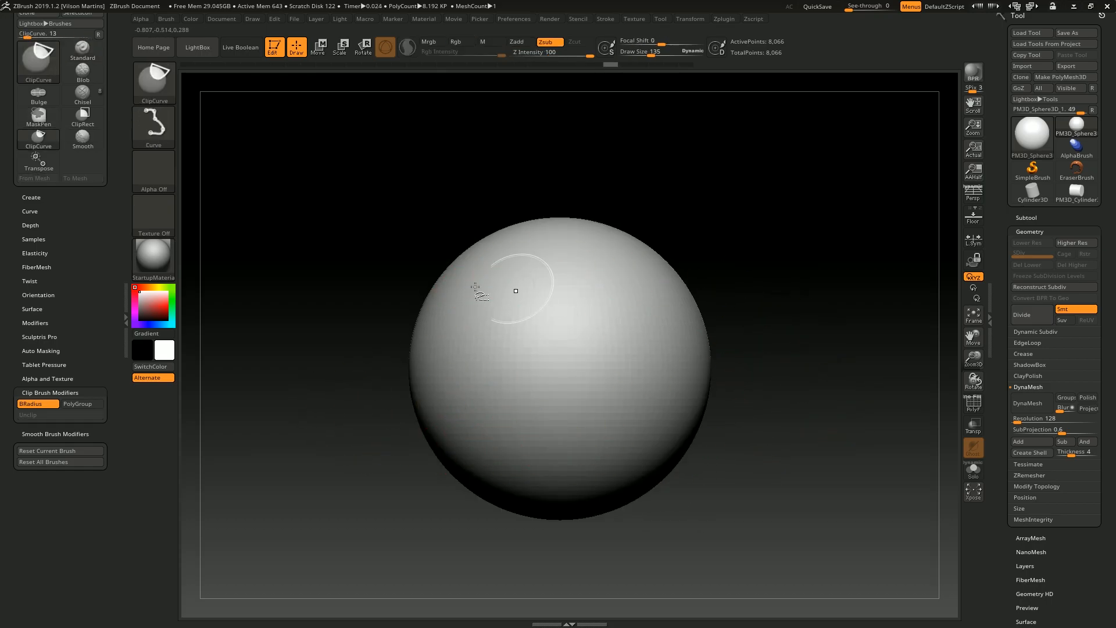
Try three left-to-right BRadius clips at different heights on the sphere, and undo them.
{"action": "left_click_drag", "start_coordinate": [346, 293], "coordinate": [710, 292], "text": "ctrl+shift"}
{"action": "left_click_drag", "start_coordinate": [289, 432], "coordinate": [732, 431], "text": "ctrl+shift"}
{"action": "left_click_drag", "start_coordinate": [322, 503], "coordinate": [890, 465], "text": "ctrl+shift"}
{"action": "key", "text": "ctrl+z"}
{"action": "key", "text": "ctrl+z"}
{"action": "key", "text": "ctrl+z"}
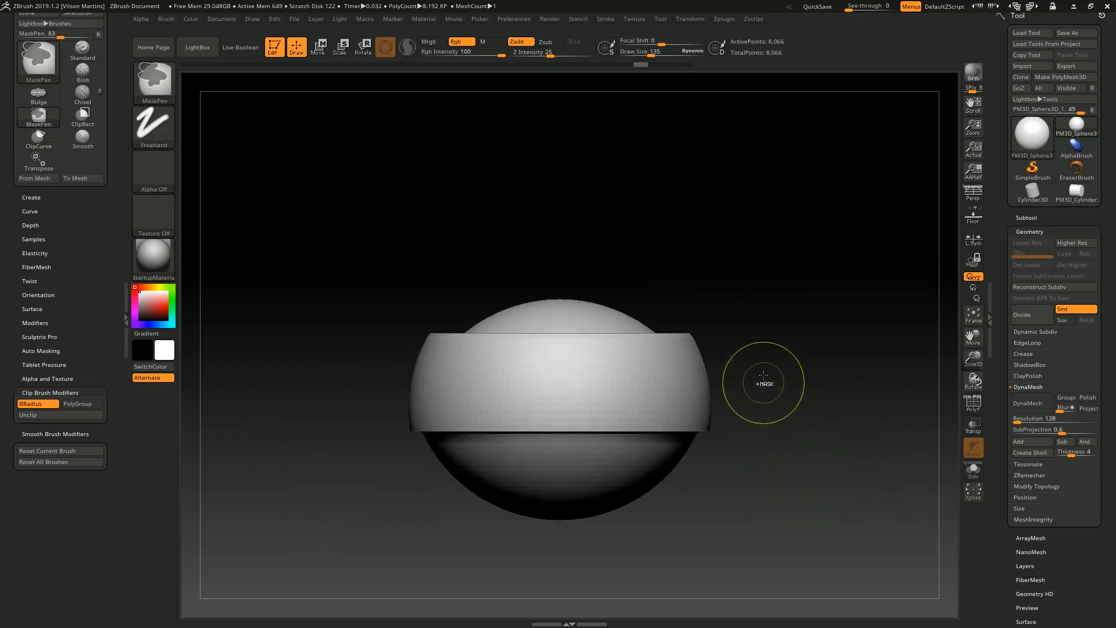
Try four diagonal BRadius clips rising across the sphere, and undo them all.
{"action": "left_click_drag", "start_coordinate": [378, 347], "coordinate": [654, 218], "text": "ctrl+shift"}
{"action": "left_click_drag", "start_coordinate": [333, 432], "coordinate": [692, 254], "text": "ctrl+shift"}
{"action": "left_click_drag", "start_coordinate": [366, 460], "coordinate": [738, 289], "text": "ctrl+shift"}
{"action": "left_click_drag", "start_coordinate": [407, 497], "coordinate": [920, 222], "text": "ctrl+shift"}
{"action": "key", "text": "ctrl+z"}
{"action": "key", "text": "ctrl+z"}
{"action": "key", "text": "ctrl+z"}
{"action": "key", "text": "ctrl+z"}
Try slanted and horizontal BRadius clips drawn in alternating directions across the sphere, and undo them all.
{"action": "mouse_move", "coordinate": [336, 316]}
{"action": "left_mouse_down", "text": "ctrl+shift"}
{"action": "mouse_move", "coordinate": [498, 264]}
{"action": "mouse_move", "coordinate": [751, 212]}
{"action": "left_mouse_up", "text": "ctrl+shift"}
{"action": "left_click_drag", "start_coordinate": [832, 271], "coordinate": [350, 352], "text": "ctrl+shift"}
{"action": "left_click_drag", "start_coordinate": [815, 374], "coordinate": [343, 417], "text": "ctrl+shift"}
{"action": "key", "text": "ctrl+z"}
{"action": "key", "text": "ctrl+z"}
{"action": "key", "text": "ctrl+z"}
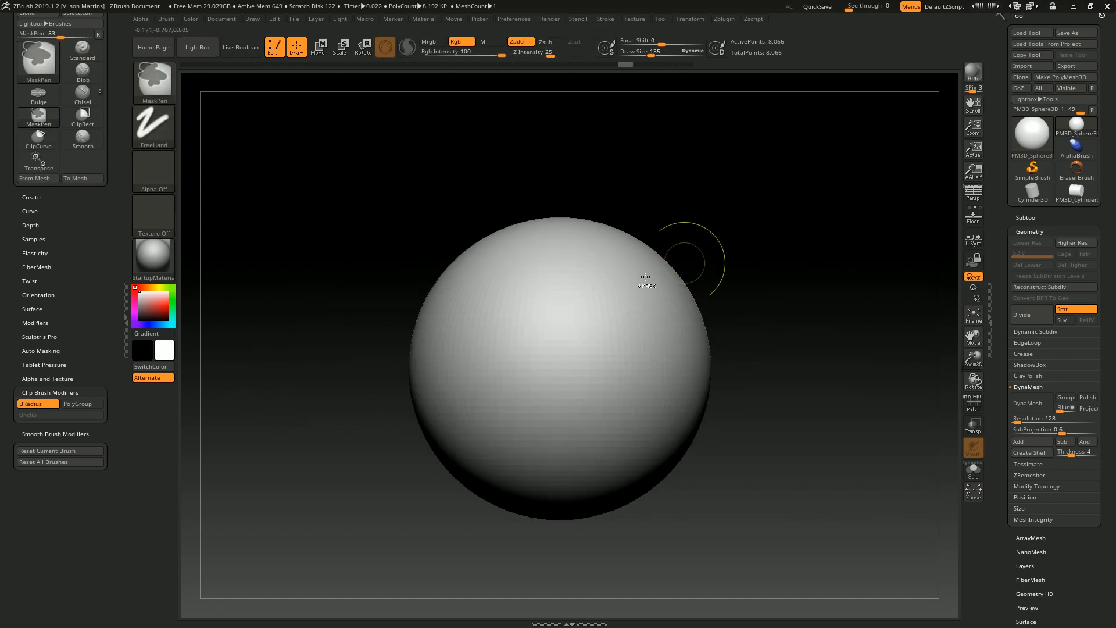
{"action": "mouse_move", "coordinate": [347, 260]}
{"action": "left_mouse_down", "text": "ctrl+shift"}
{"action": "mouse_move", "coordinate": [826, 259]}
{"action": "mouse_move", "coordinate": [251, 384]}
{"action": "left_mouse_up", "text": "ctrl+shift"}
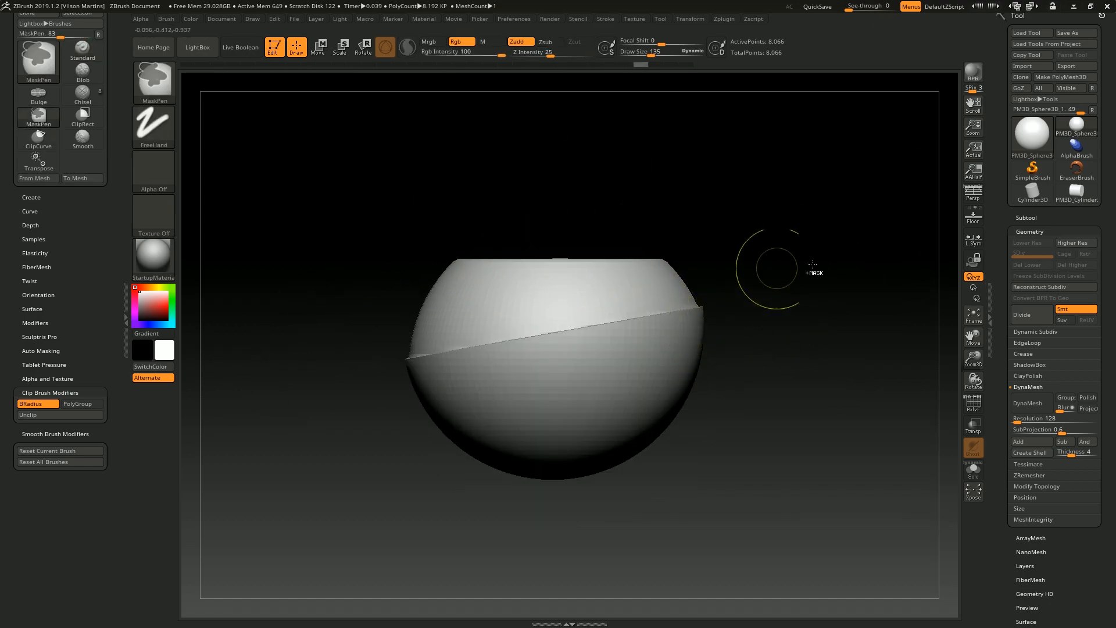
{"action": "key", "text": "ctrl+z"}
{"action": "key", "text": "ctrl+z"}
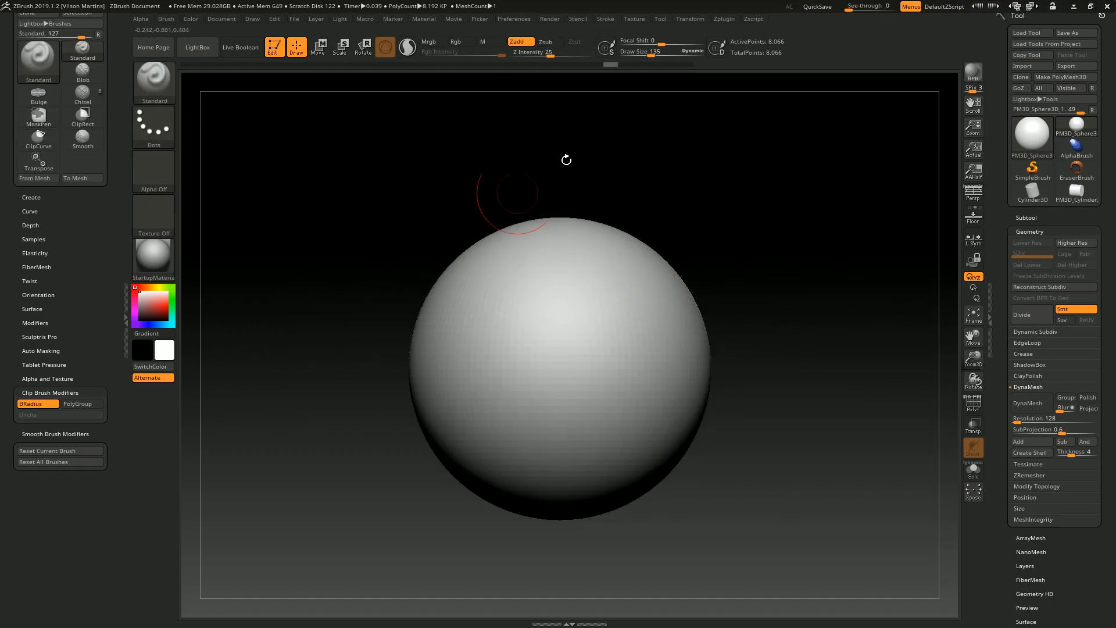
Switch the clip brush modifier from BRadius to PolyGroup.
{"action": "left_click", "coordinate": [76, 404]}
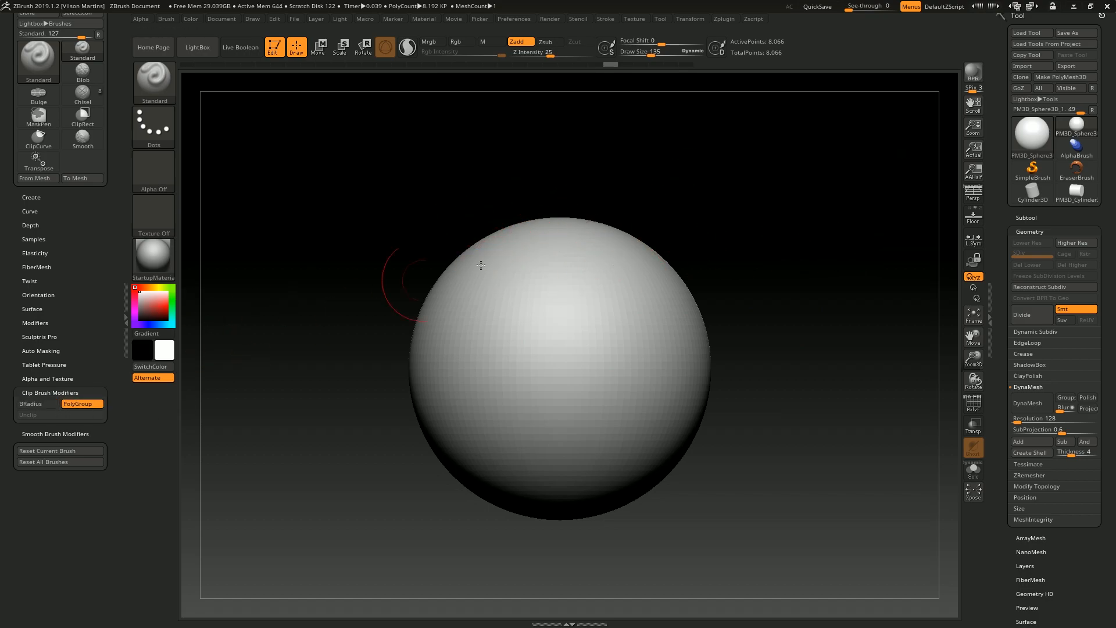
Show the polyframe, try a slanted and a horizontal PolyGroup clip across the upper part of the sphere, and undo both clips.
{"action": "key", "text": "shift+f"}
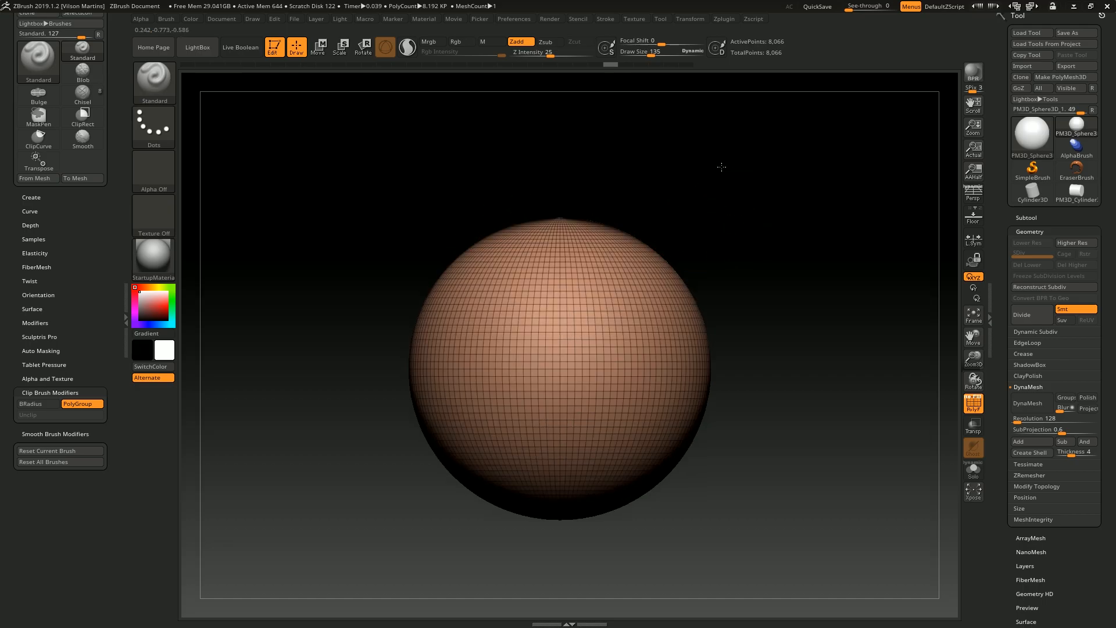
{"action": "key", "text": "ctrl+shift"}
{"action": "left_click_drag", "start_coordinate": [891, 299], "coordinate": [308, 346], "text": "ctrl+shift"}
{"action": "left_click_drag", "start_coordinate": [928, 321], "coordinate": [806, 351]}
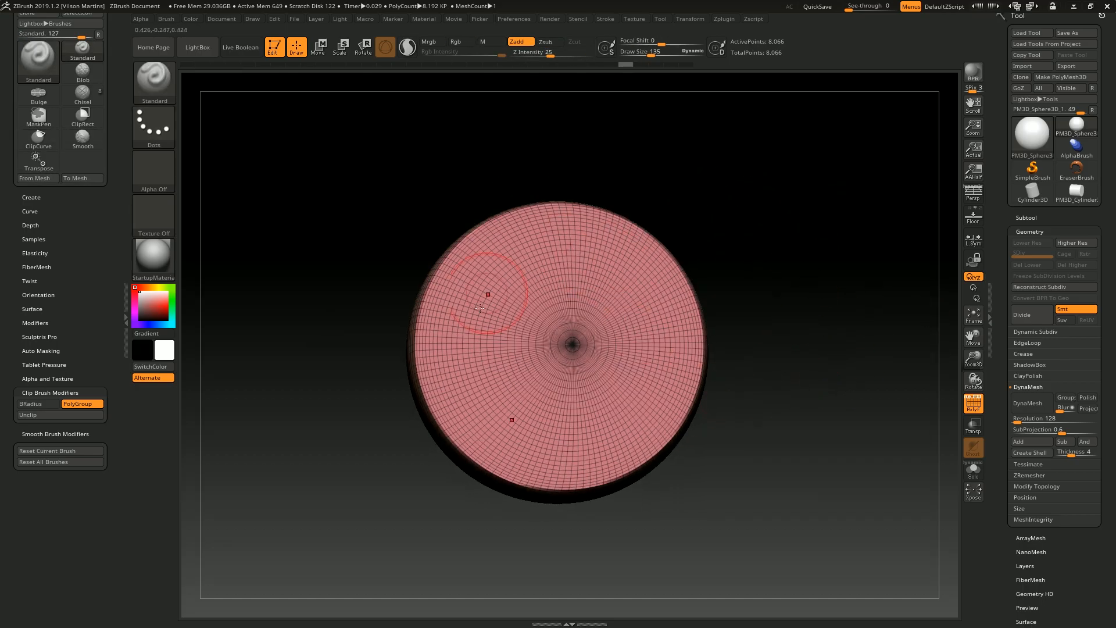
{"action": "mouse_move", "coordinate": [767, 243]}
{"action": "left_mouse_down", "text": "shift"}
{"action": "mouse_move", "coordinate": [795, 185]}
{"action": "mouse_move", "coordinate": [777, 207]}
{"action": "left_mouse_up", "text": "shift"}
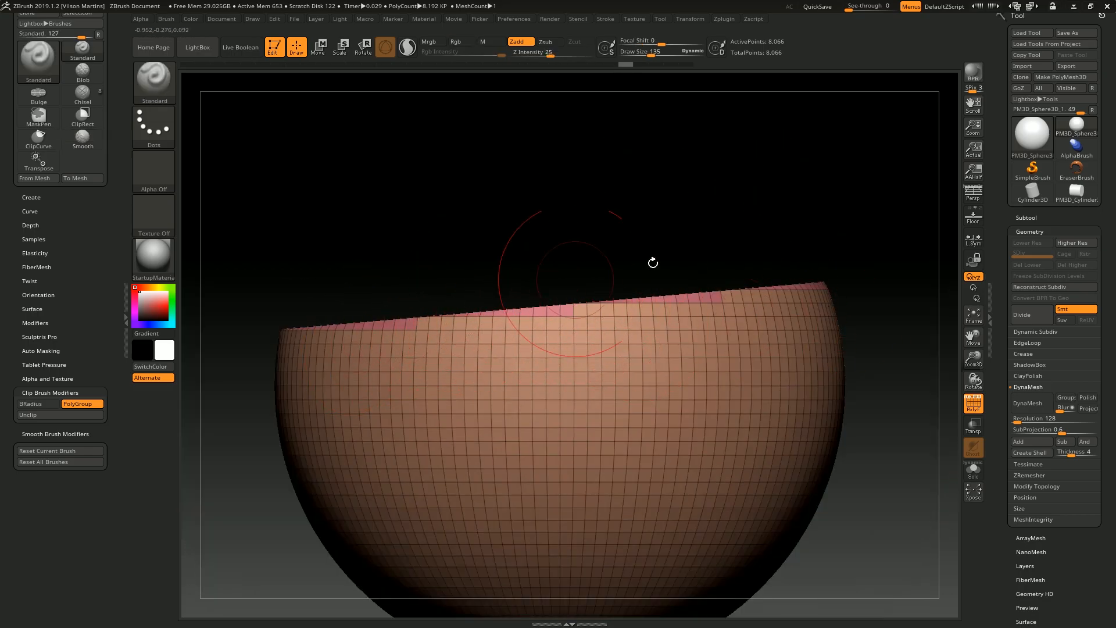
{"action": "left_click_drag", "start_coordinate": [581, 293], "coordinate": [551, 313], "text": "alt"}
{"action": "key", "text": "ctrl+z"}
{"action": "mouse_move", "coordinate": [269, 337]}
{"action": "left_mouse_down", "text": "ctrl+shift"}
{"action": "mouse_move", "coordinate": [937, 336]}
{"action": "mouse_move", "coordinate": [762, 352]}
{"action": "mouse_move", "coordinate": [843, 343]}
{"action": "left_mouse_up", "text": "ctrl+shift"}
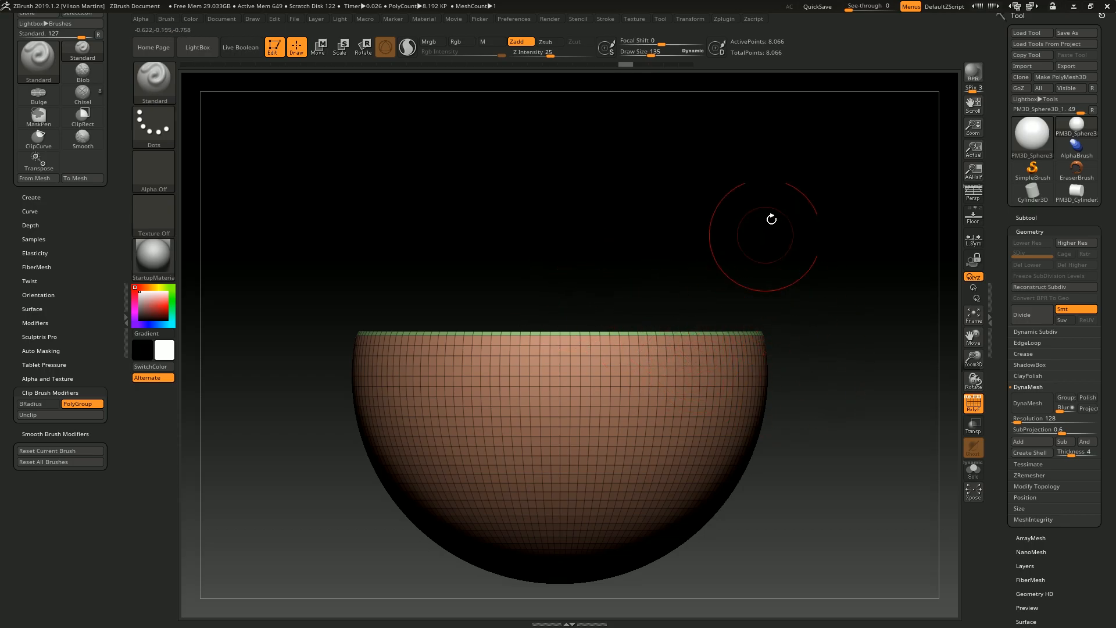
{"action": "key", "text": "ctrl+z"}
Convert the sphere to a DynaMesh at resolution 128 and cut off its upper part with a horizontal PolyGroup clip.
{"action": "left_click", "coordinate": [1021, 406]}
{"action": "key", "text": "f"}
{"action": "left_click_drag", "start_coordinate": [293, 350], "coordinate": [874, 350], "text": "ctrl+shift"}
{"action": "mouse_move", "coordinate": [846, 294]}
{"action": "left_mouse_down", "text": "alt"}
{"action": "mouse_move", "coordinate": [812, 374]}
{"action": "mouse_move", "coordinate": [665, 266]}
{"action": "left_mouse_up", "text": "alt"}
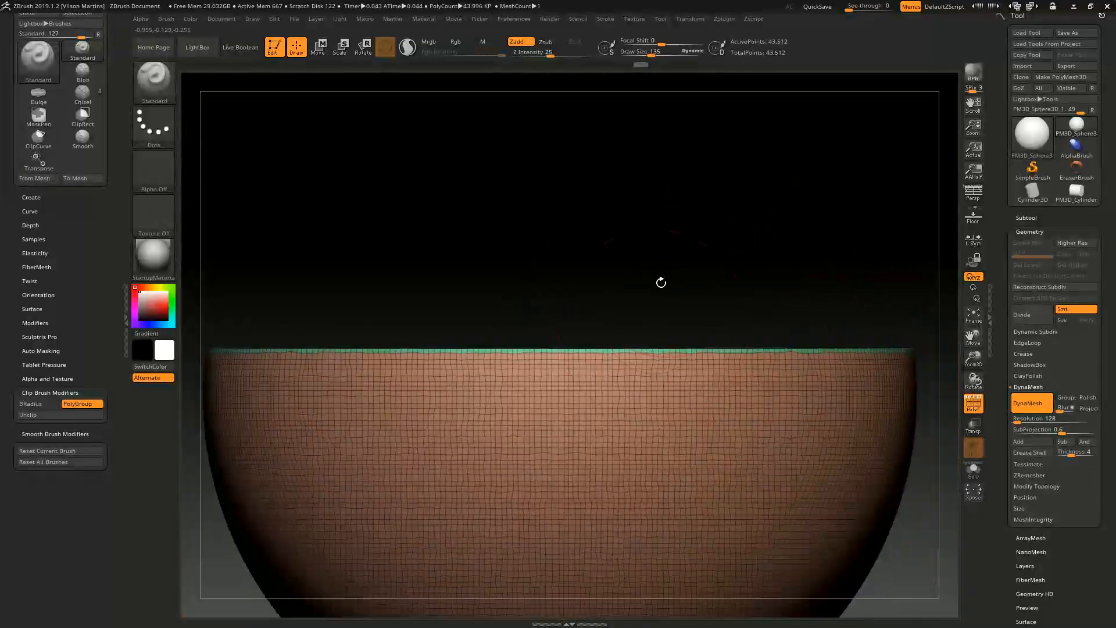
{"action": "left_click_drag", "start_coordinate": [837, 314], "coordinate": [826, 378], "text": "alt"}
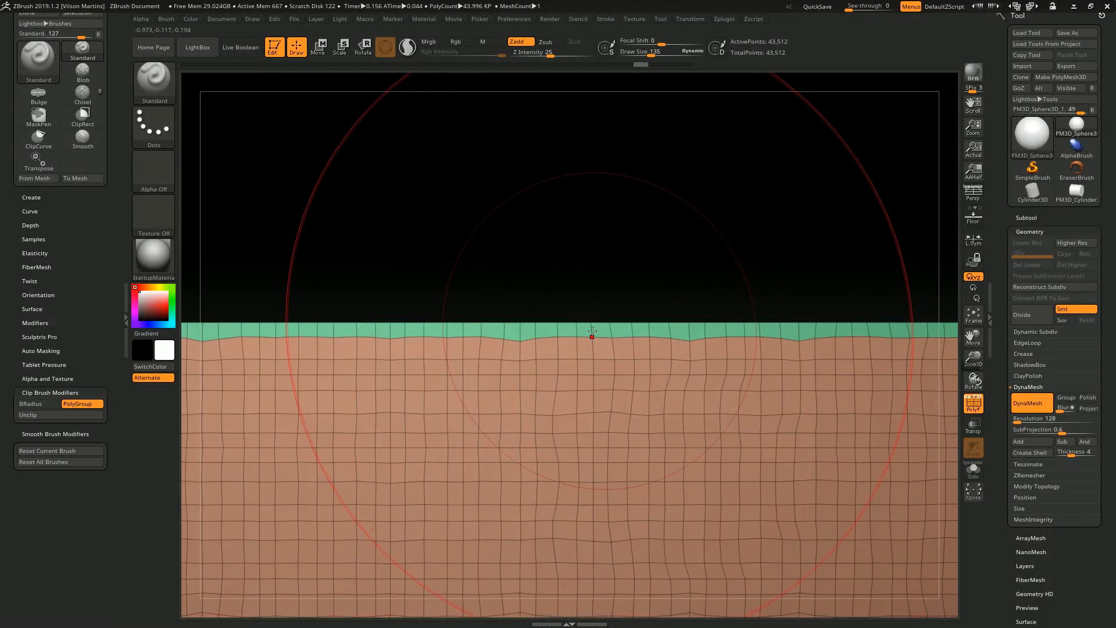
Set the draw size to 6 and move the flat top polygroup upward with the gizmo, keeping the body below it masked.
{"action": "left_click_drag", "start_coordinate": [650, 53], "coordinate": [627, 54]}
{"action": "left_click_drag", "start_coordinate": [757, 324], "coordinate": [668, 209], "text": "alt"}
{"action": "key", "text": "w"}
{"action": "left_click_drag", "start_coordinate": [658, 280], "coordinate": [792, 242]}
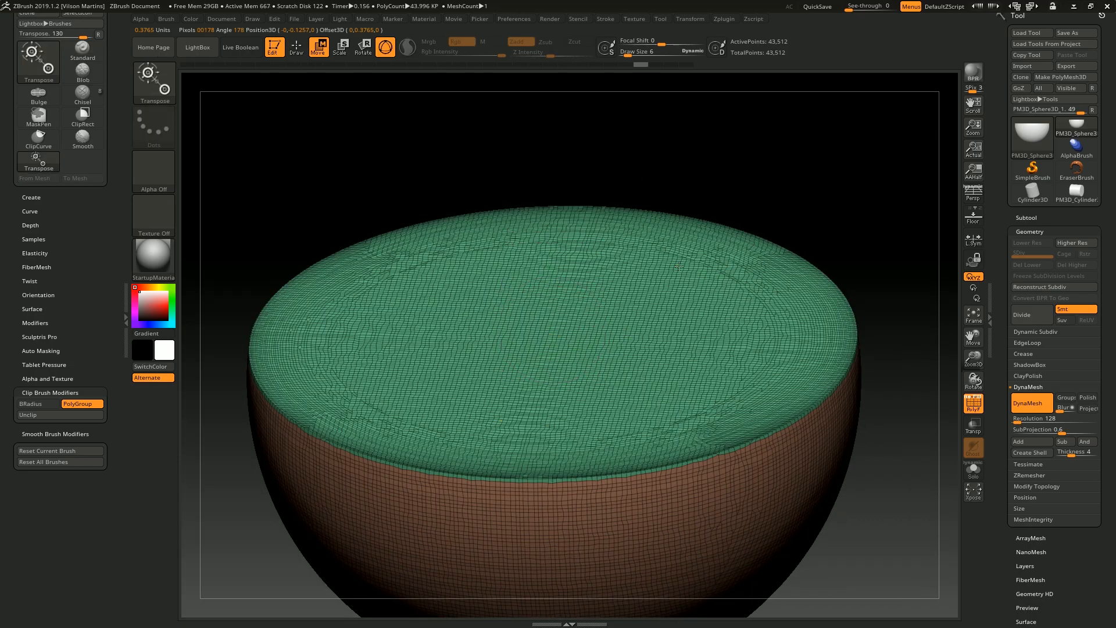
{"action": "left_click", "coordinate": [677, 266], "text": "alt"}
{"action": "left_click_drag", "start_coordinate": [796, 128], "coordinate": [801, 217], "text": "shift"}
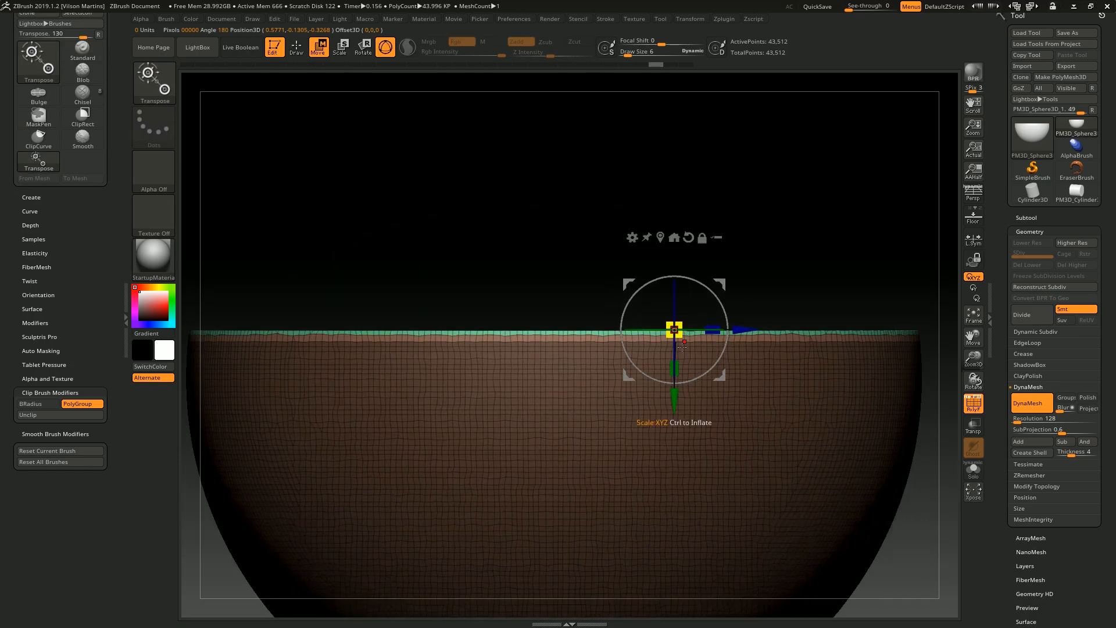
{"action": "left_click_drag", "start_coordinate": [679, 354], "coordinate": [686, 226]}
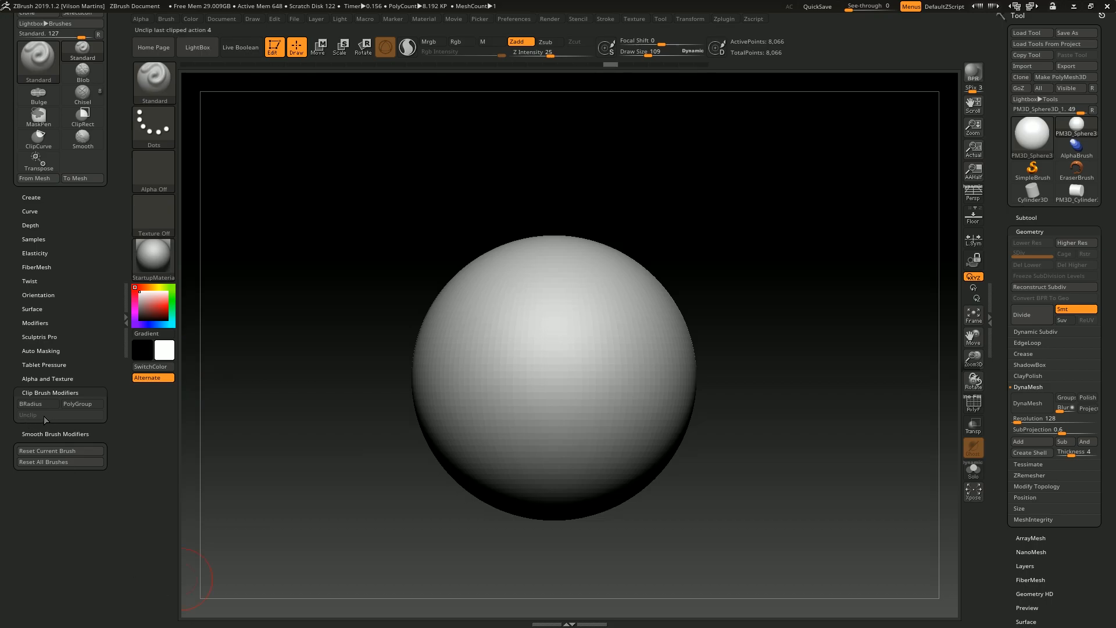
Try a slanted ClipCurve cut across the upper part of the sphere, and restore the shape with Unclip.
{"action": "key", "text": "f"}
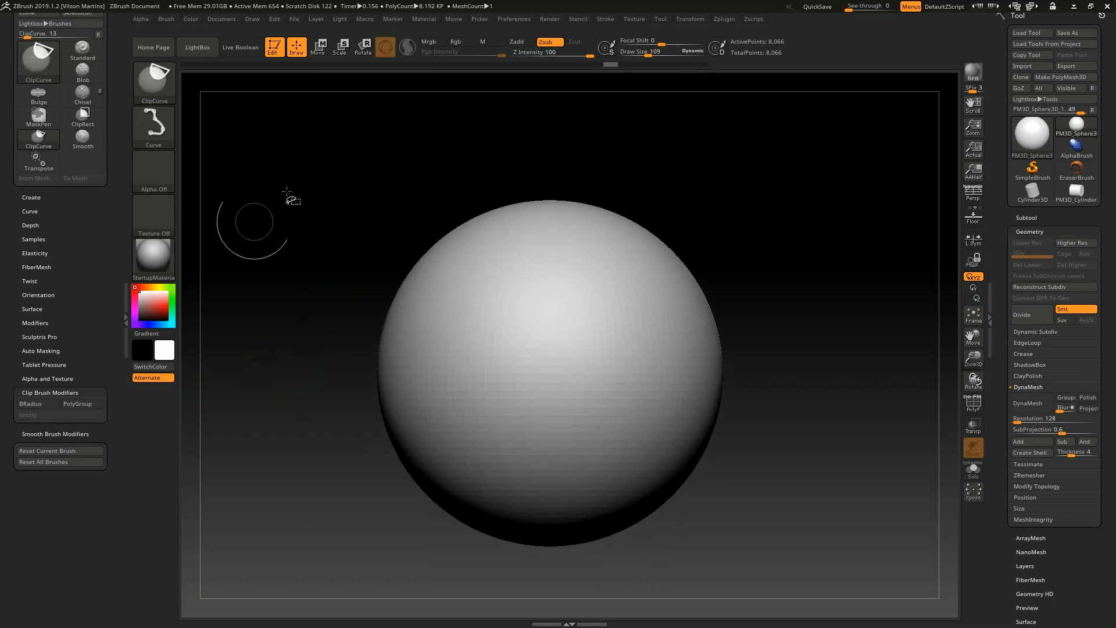
{"action": "mouse_move", "coordinate": [322, 321]}
{"action": "left_mouse_down", "text": "ctrl+shift"}
{"action": "mouse_move", "coordinate": [926, 220]}
{"action": "mouse_move", "coordinate": [692, 282]}
{"action": "left_mouse_up", "text": "ctrl+shift"}
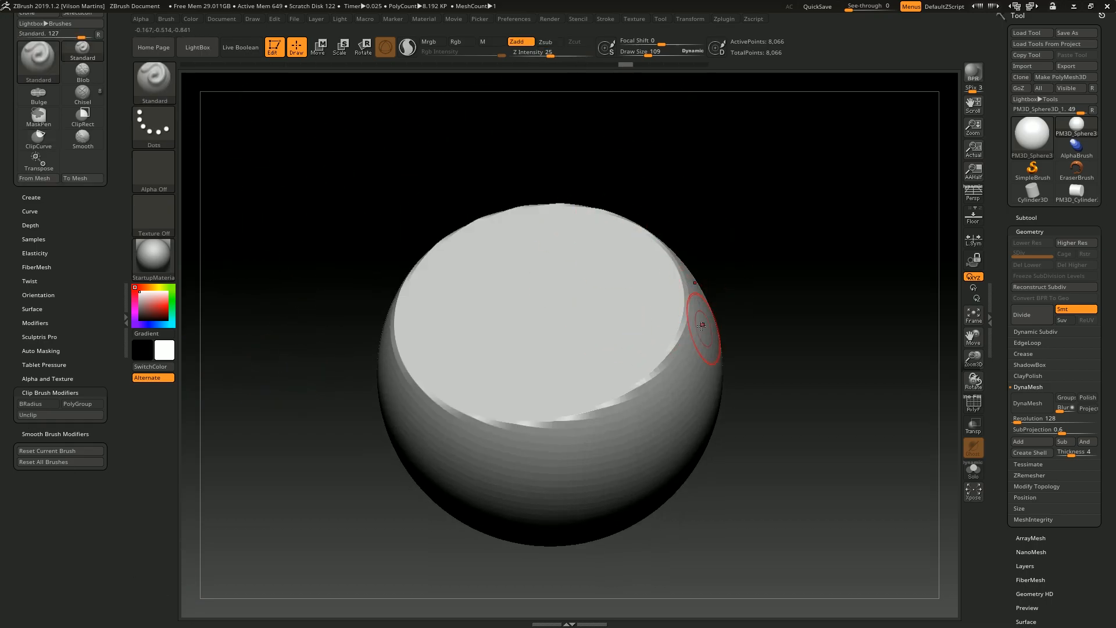
{"action": "left_click_drag", "start_coordinate": [703, 329], "coordinate": [129, 335]}
{"action": "left_click", "coordinate": [80, 415]}
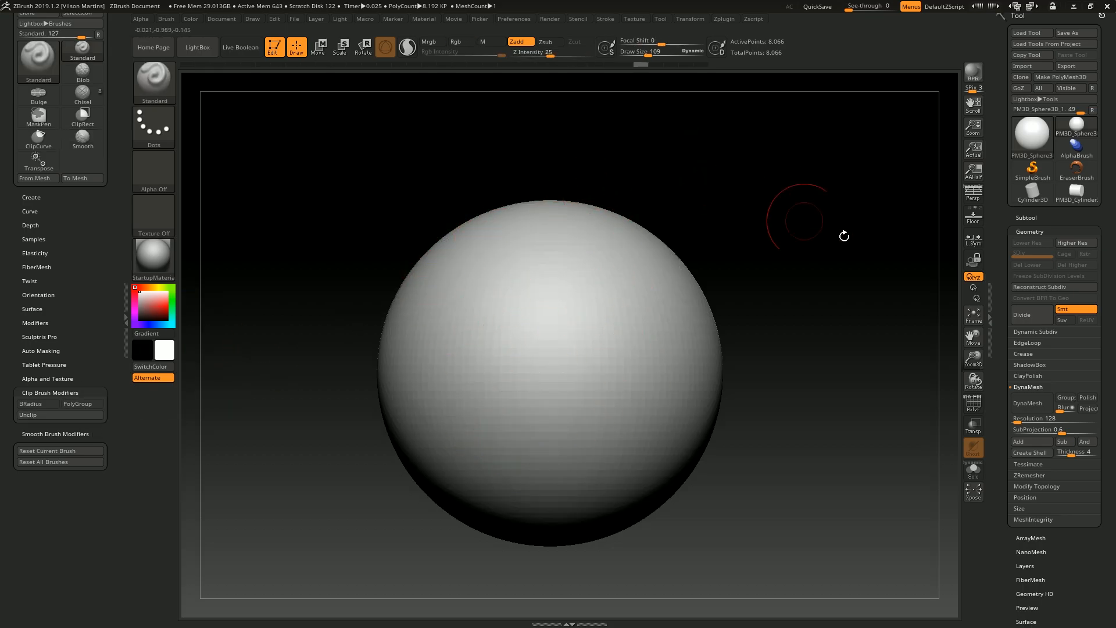
Clip away the upper half of the sphere with a horizontal ClipCurve line.
{"action": "left_click_drag", "start_coordinate": [271, 377], "coordinate": [761, 381], "text": "ctrl+shift"}
{"action": "left_click_drag", "start_coordinate": [680, 289], "coordinate": [561, 375]}
{"action": "left_click_drag", "start_coordinate": [764, 299], "coordinate": [756, 244], "text": "alt"}
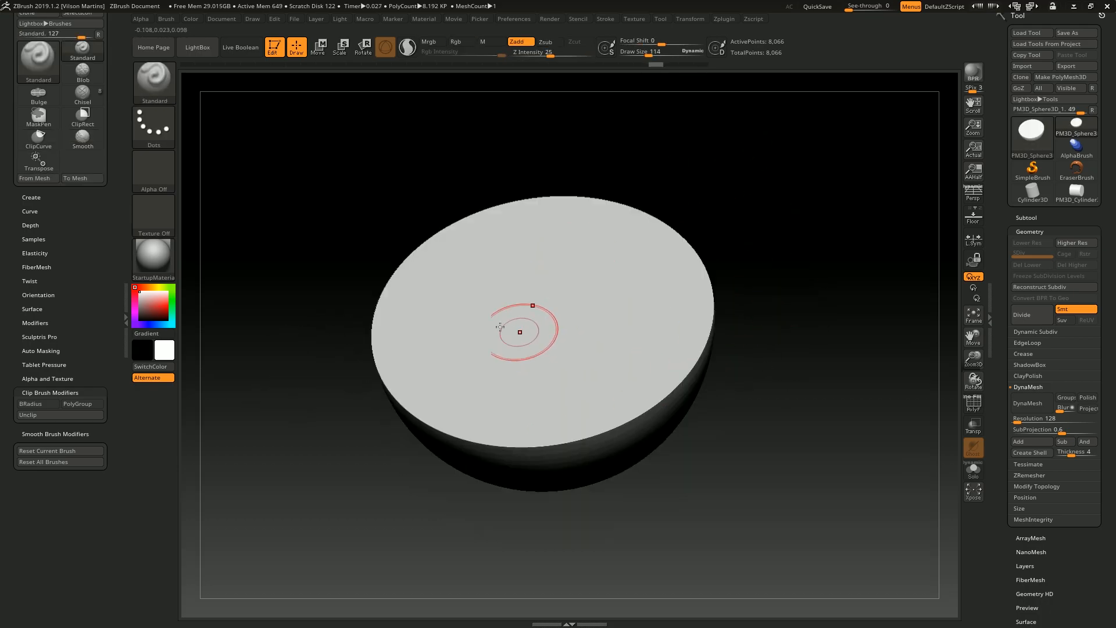
Sculpt several Standard brush strokes across the flat face of the hemisphere and over its rim.
{"action": "left_click_drag", "start_coordinate": [651, 386], "coordinate": [618, 402]}
{"action": "key", "text": "ctrl+z"}
{"action": "left_click_drag", "start_coordinate": [780, 350], "coordinate": [692, 353]}
{"action": "left_click_drag", "start_coordinate": [613, 439], "coordinate": [590, 361]}
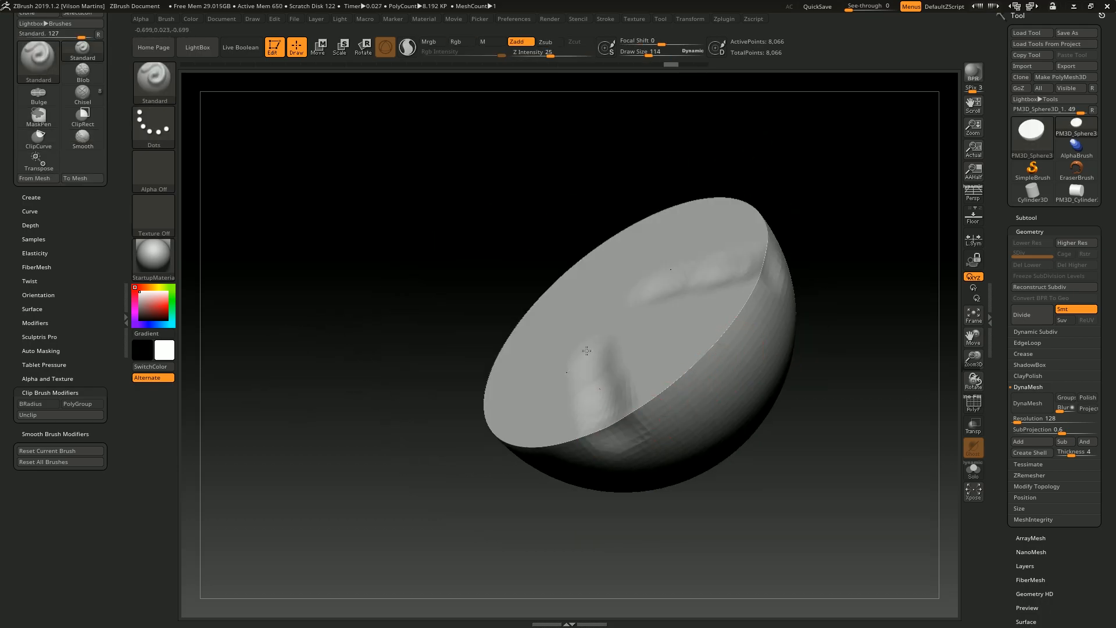
{"action": "left_click_drag", "start_coordinate": [604, 524], "coordinate": [588, 508]}
{"action": "left_click_drag", "start_coordinate": [460, 442], "coordinate": [506, 395]}
{"action": "mouse_move", "coordinate": [669, 552]}
{"action": "left_mouse_down"}
{"action": "mouse_move", "coordinate": [643, 349]}
{"action": "mouse_move", "coordinate": [468, 300]}
{"action": "left_mouse_up"}
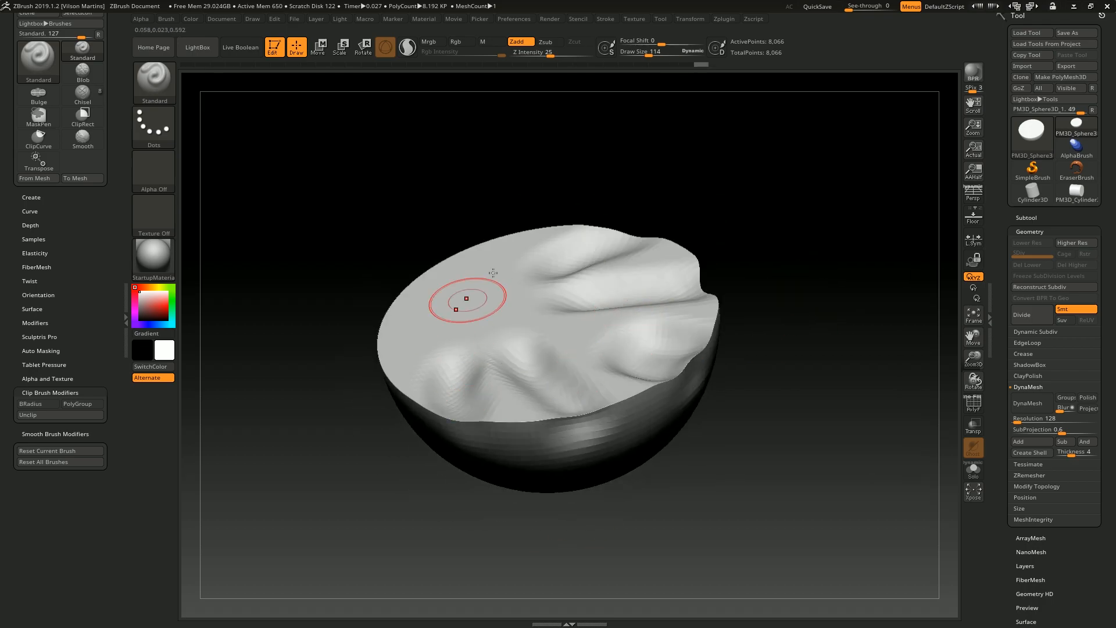
{"action": "mouse_move", "coordinate": [721, 174]}
{"action": "left_mouse_down"}
{"action": "mouse_move", "coordinate": [743, 159]}
{"action": "mouse_move", "coordinate": [755, 250]}
{"action": "mouse_move", "coordinate": [753, 209]}
{"action": "mouse_move", "coordinate": [788, 169]}
{"action": "mouse_move", "coordinate": [607, 166]}
{"action": "left_mouse_up"}
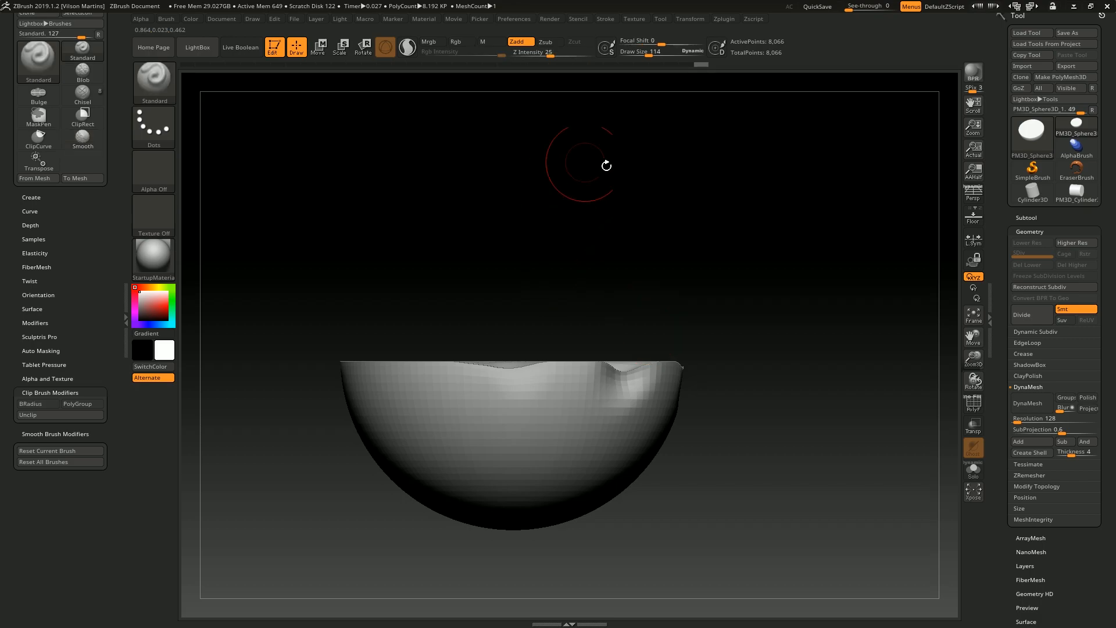
Unclip the sculpted hemisphere, inspect how the strokes lie on the restored sphere, and apply Unclip again.
{"action": "left_click", "coordinate": [41, 415]}
{"action": "left_click_drag", "start_coordinate": [699, 215], "coordinate": [677, 230]}
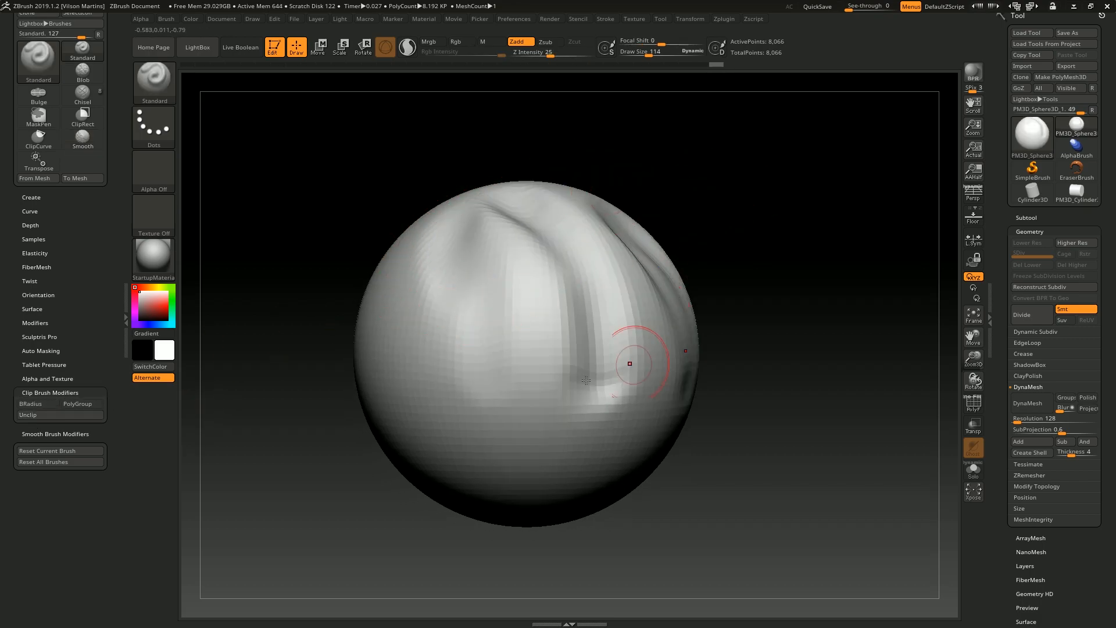
{"action": "left_click_drag", "start_coordinate": [775, 203], "coordinate": [756, 205]}
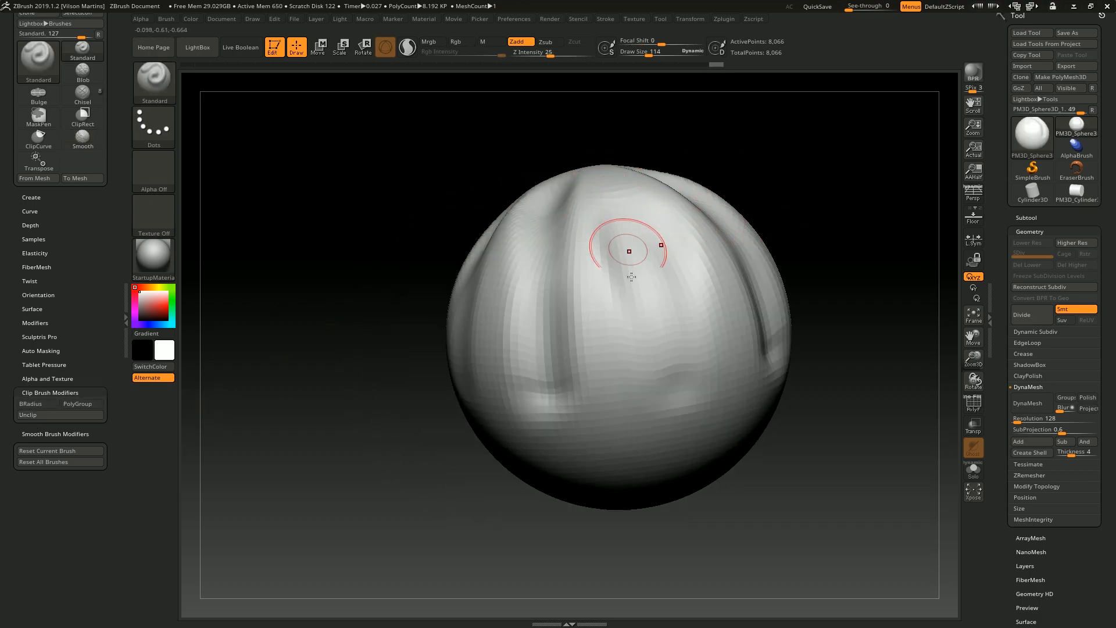
{"action": "left_click", "coordinate": [75, 415]}
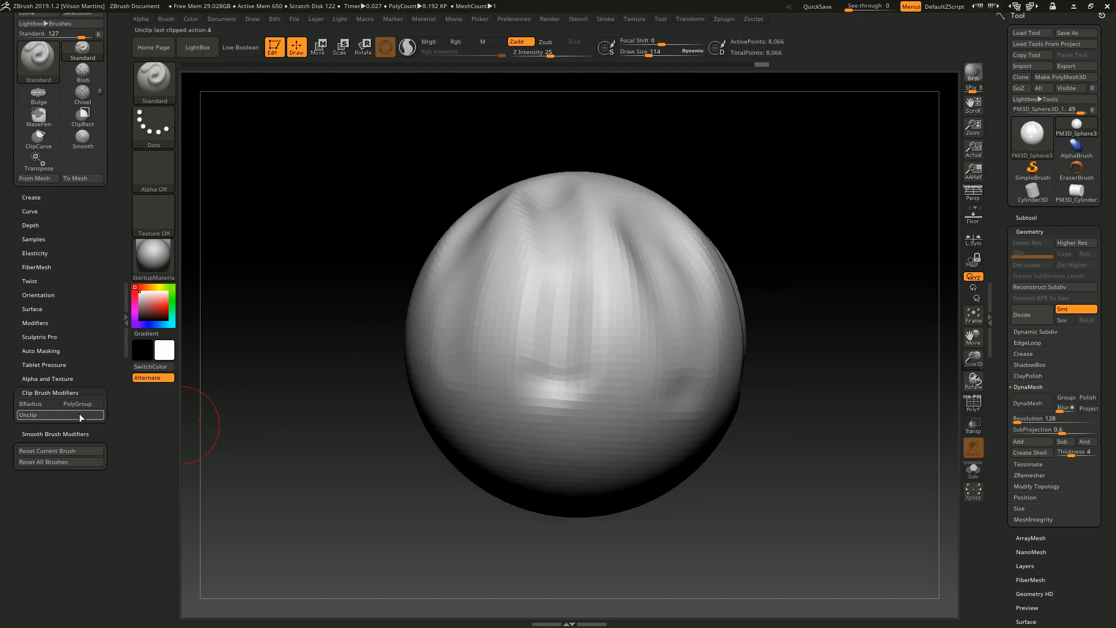
{"action": "left_click_drag", "start_coordinate": [715, 179], "coordinate": [823, 160]}
Undo the unclipping and the sculpted strokes back to the clean hemisphere.
{"action": "key", "text": "ctrl+z"}
{"action": "key", "text": "ctrl+z"}
{"action": "key", "text": "ctrl+z"}
{"action": "key", "text": "ctrl+z"}
{"action": "key", "text": "ctrl+z"}
{"action": "key", "text": "ctrl+z"}
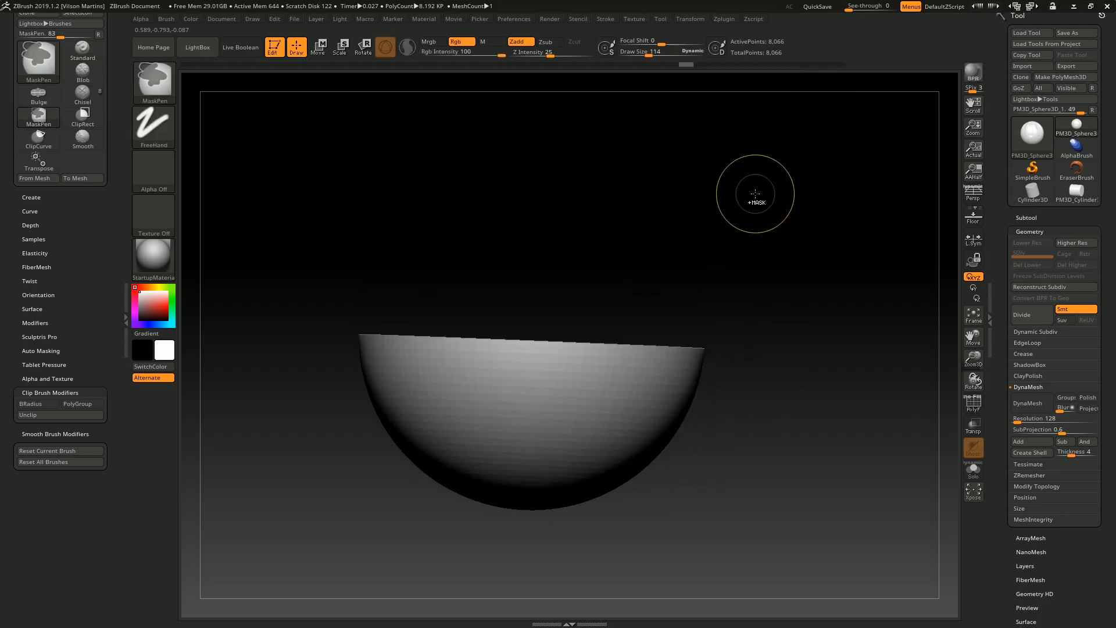
Try a horizontal clip near the top of the sphere, undo it, and clip two opposing slanted faces that meet in a ridge.
{"action": "left_click_drag", "start_coordinate": [762, 199], "coordinate": [746, 201], "text": "shift"}
{"action": "left_click_drag", "start_coordinate": [283, 275], "coordinate": [814, 274], "text": "ctrl+shift"}
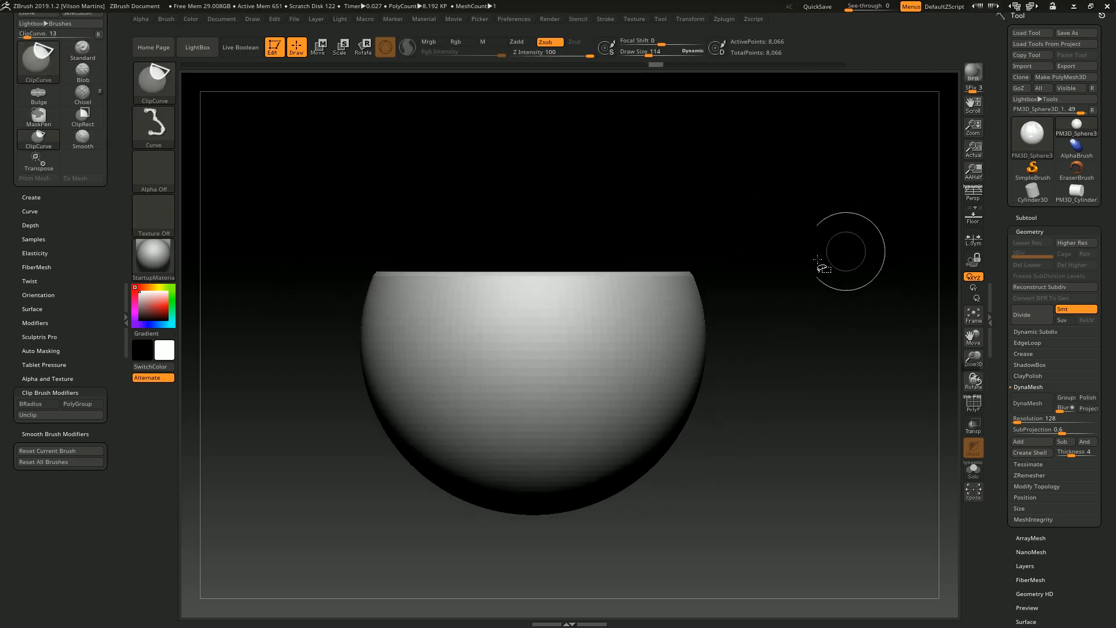
{"action": "key", "text": "ctrl+z"}
{"action": "left_click_drag", "start_coordinate": [292, 304], "coordinate": [891, 145], "text": "ctrl+shift"}
{"action": "left_click_drag", "start_coordinate": [429, 225], "coordinate": [934, 456], "text": "ctrl+shift"}
{"action": "left_click_drag", "start_coordinate": [686, 226], "coordinate": [640, 276]}
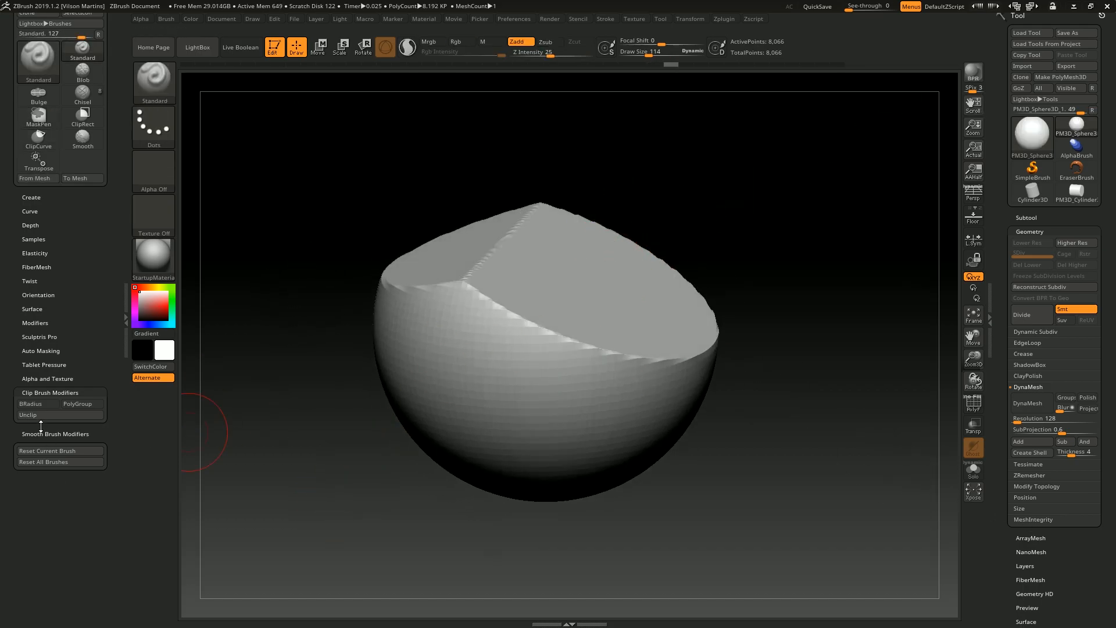
Try Unclip repeatedly on the ridged sphere, and step through the undo history back to its two slanted faces.
{"action": "key", "text": "ctrl+z"}
{"action": "left_click", "coordinate": [91, 416]}
{"action": "left_click", "coordinate": [91, 416]}
{"action": "left_click", "coordinate": [89, 415]}
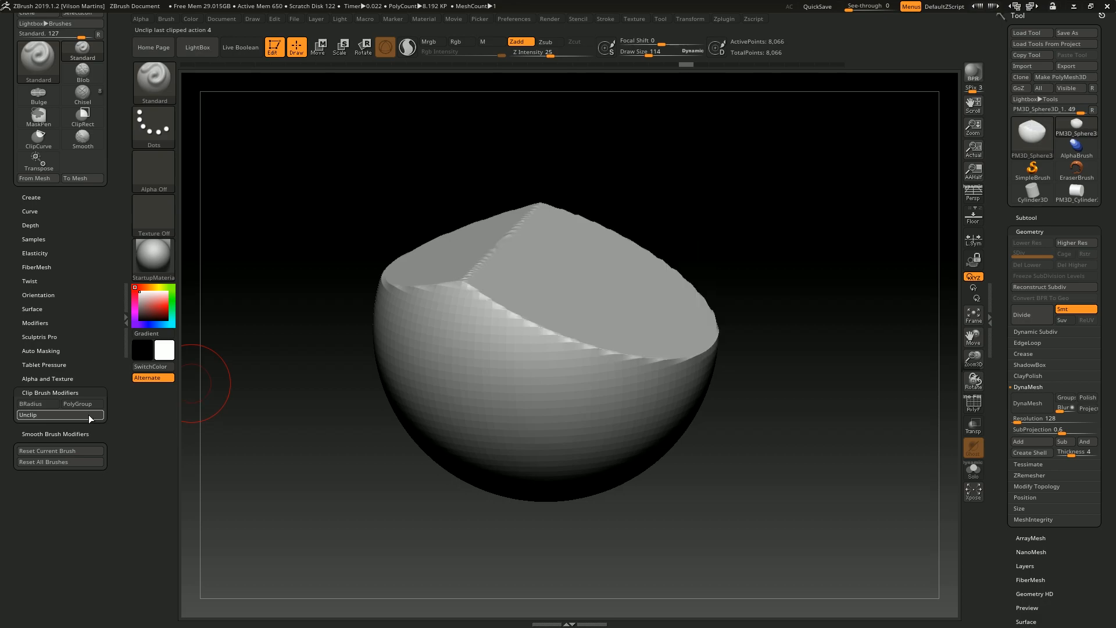
{"action": "left_click", "coordinate": [89, 414]}
{"action": "left_click_drag", "start_coordinate": [751, 144], "coordinate": [569, 295], "text": "shift"}
{"action": "key", "text": "ctrl+z"}
{"action": "key", "text": "ctrl+z"}
{"action": "key", "text": "ctrl+z"}
{"action": "key", "text": "ctrl+z"}
{"action": "key", "text": "ctrl+shift+z"}
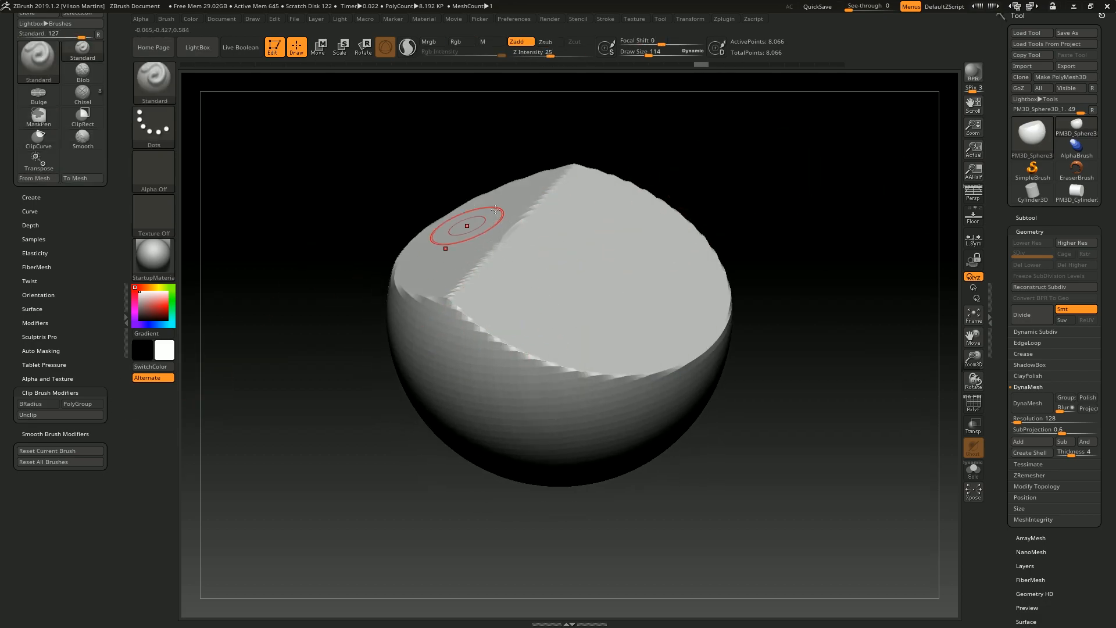
Sculpt Standard brush strokes across the larger slanted face and its rim, and unclip only the last clip.
{"action": "mouse_move", "coordinate": [551, 391]}
{"action": "left_mouse_down"}
{"action": "mouse_move", "coordinate": [568, 309]}
{"action": "mouse_move", "coordinate": [555, 381]}
{"action": "left_mouse_up"}
{"action": "mouse_move", "coordinate": [643, 388]}
{"action": "left_mouse_down"}
{"action": "mouse_move", "coordinate": [635, 346]}
{"action": "mouse_move", "coordinate": [693, 326]}
{"action": "left_mouse_up"}
{"action": "mouse_move", "coordinate": [812, 291]}
{"action": "left_mouse_down"}
{"action": "mouse_move", "coordinate": [802, 250]}
{"action": "mouse_move", "coordinate": [730, 215]}
{"action": "left_mouse_up"}
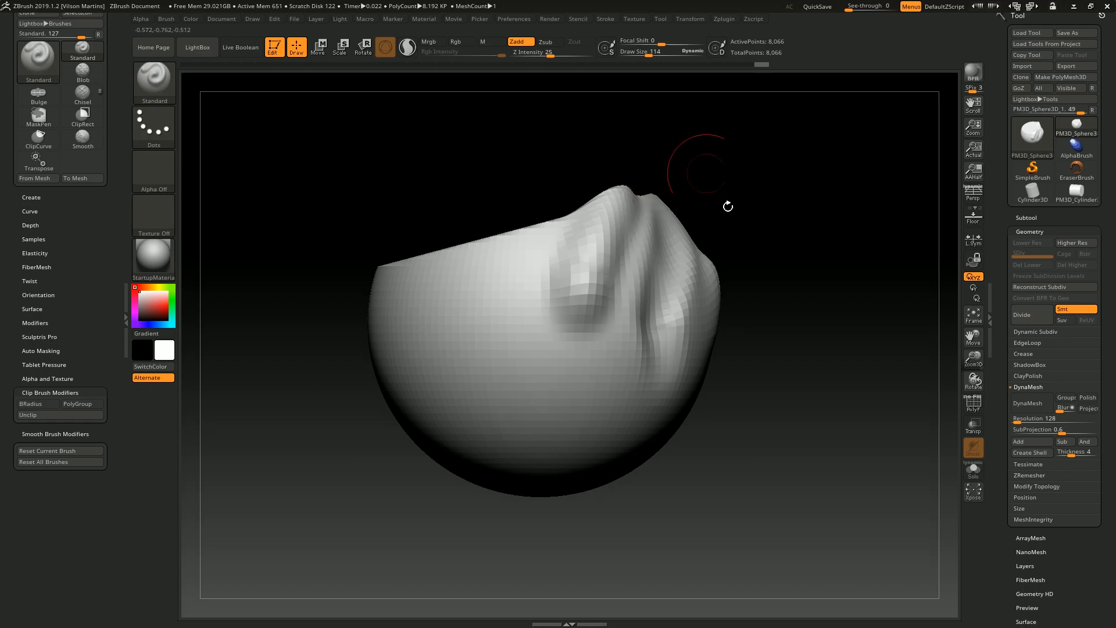
Undo the strokes and the slanted clips to restore the full, smooth sphere.
{"action": "key", "text": "ctrl+z"}
{"action": "key", "text": "ctrl+z"}
{"action": "key", "text": "ctrl+z"}
{"action": "key", "text": "ctrl+z"}
{"action": "key", "text": "ctrl+z"}
{"action": "key", "text": "ctrl+z"}
{"action": "key", "text": "ctrl+z"}
{"action": "key", "text": "ctrl+z"}
Open the brush library, try SliceCurve with cuts across the upper part of the sphere, and undo them.
{"action": "left_click", "coordinate": [81, 392]}
{"action": "left_click", "coordinate": [155, 84]}
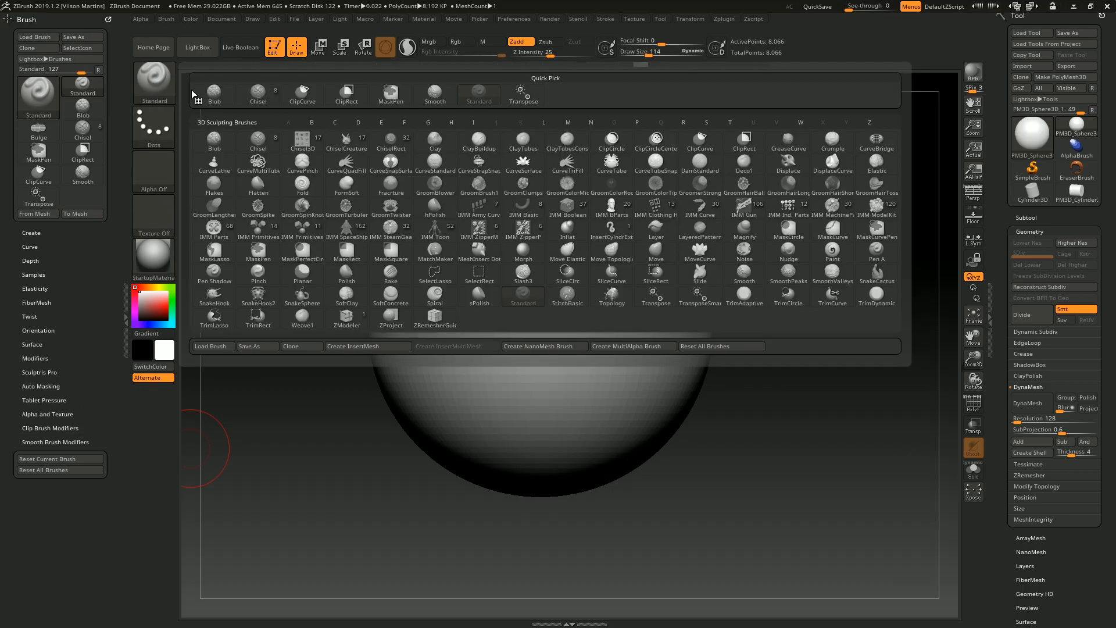
{"action": "key", "text": "ctrl+shift"}
{"action": "left_click_drag", "start_coordinate": [772, 147], "coordinate": [813, 262]}
{"action": "left_click_drag", "start_coordinate": [318, 245], "coordinate": [830, 245], "text": "ctrl+shift"}
{"action": "key", "text": "ctrl+z"}
{"action": "mouse_move", "coordinate": [347, 194]}
{"action": "left_mouse_down", "text": "ctrl+shift"}
{"action": "mouse_move", "coordinate": [807, 194]}
{"action": "mouse_move", "coordinate": [818, 153]}
{"action": "left_mouse_up", "text": "ctrl+shift"}
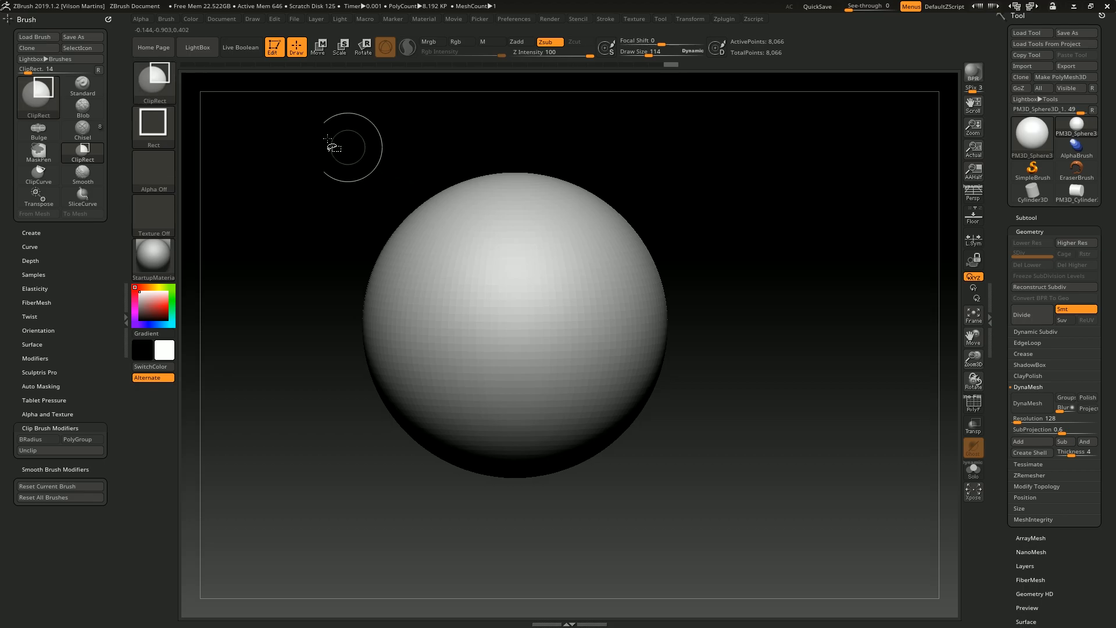
Open the library of clip, select, slice and trim brushes to examine the available types.
{"action": "left_click", "coordinate": [161, 86], "text": "ctrl+shift"}
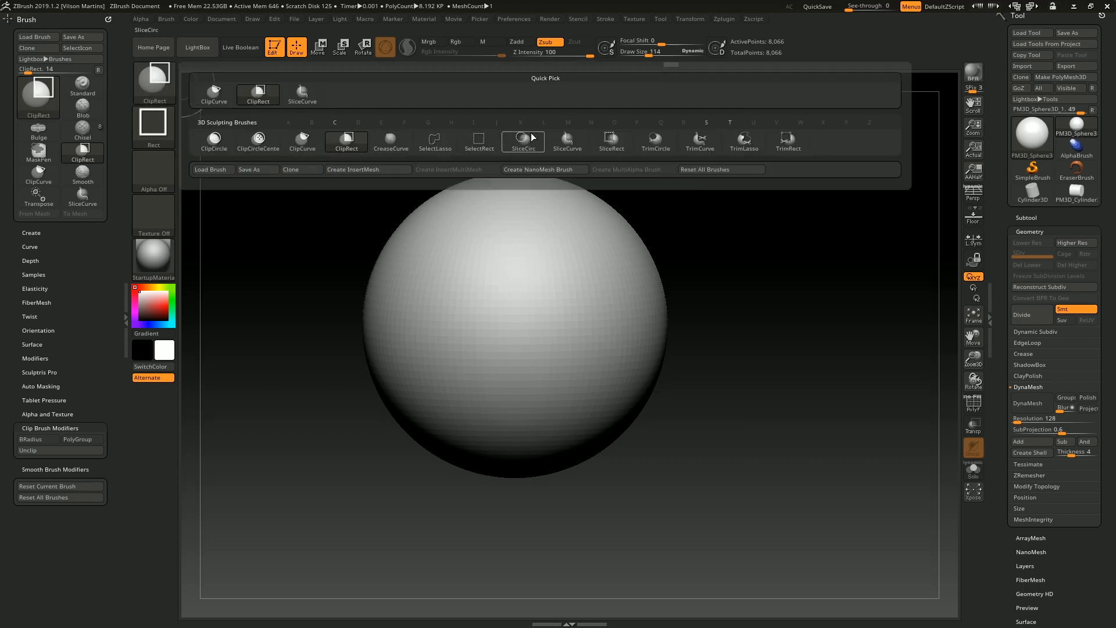
{"action": "left_click", "coordinate": [161, 85], "text": "ctrl+shift"}
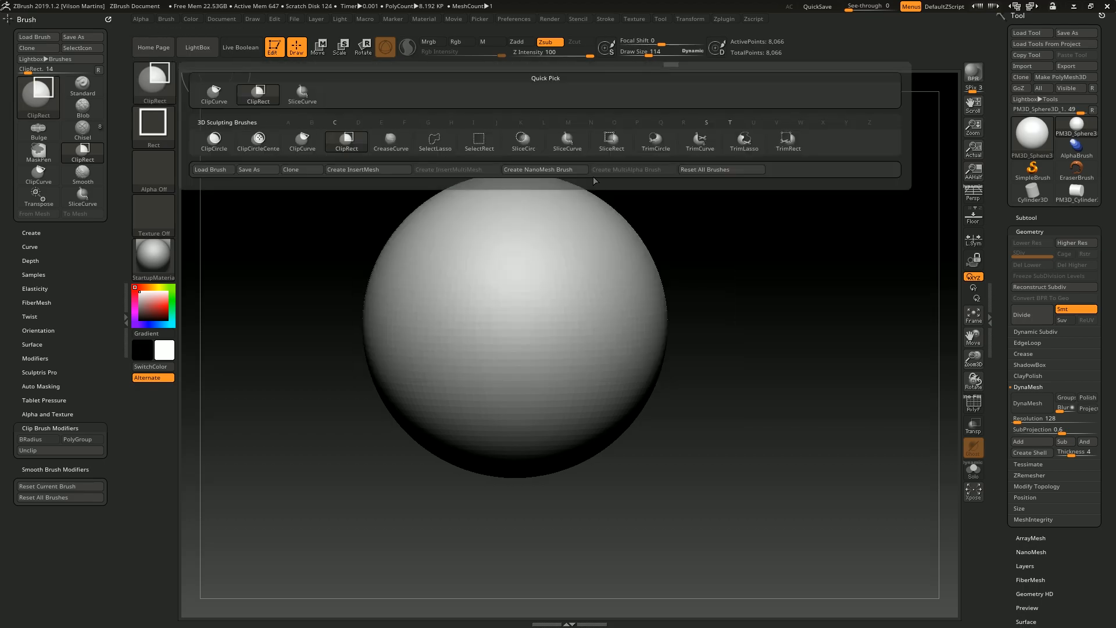